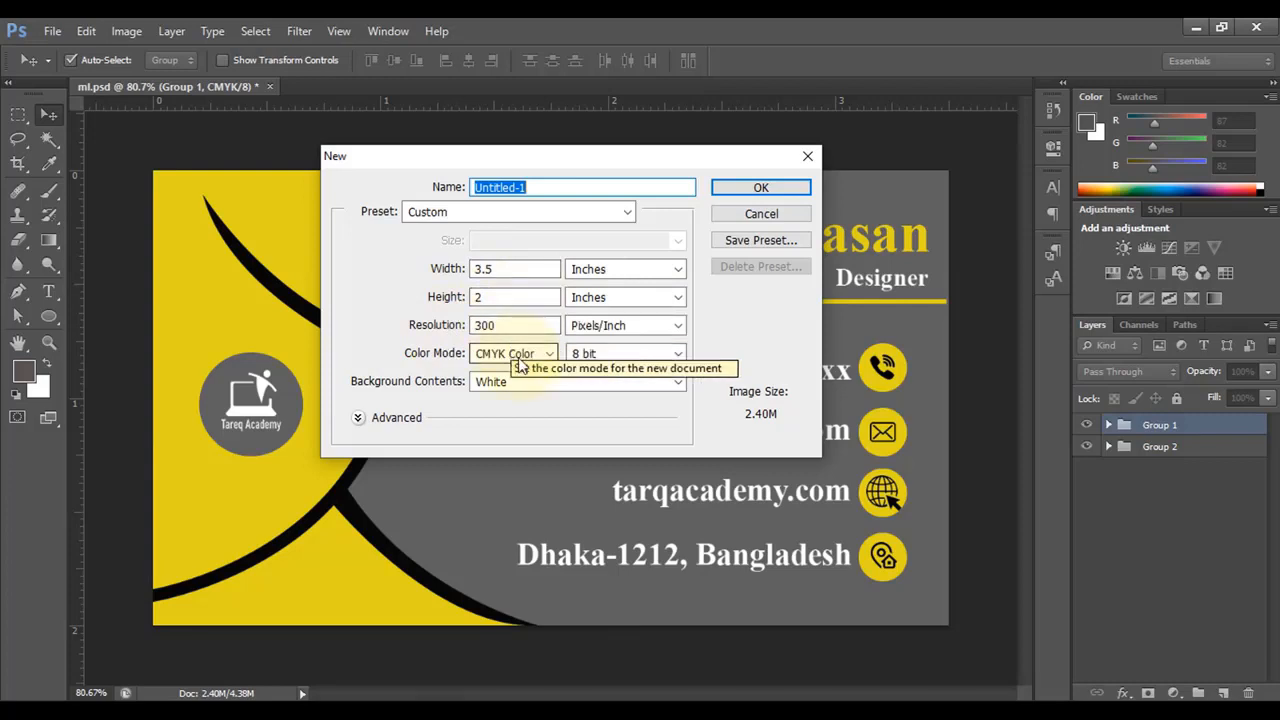
# - Confirm the new 3.5 × 2 inch, 300 ppi CMYK document with a white background
pyautogui.click(762, 188)
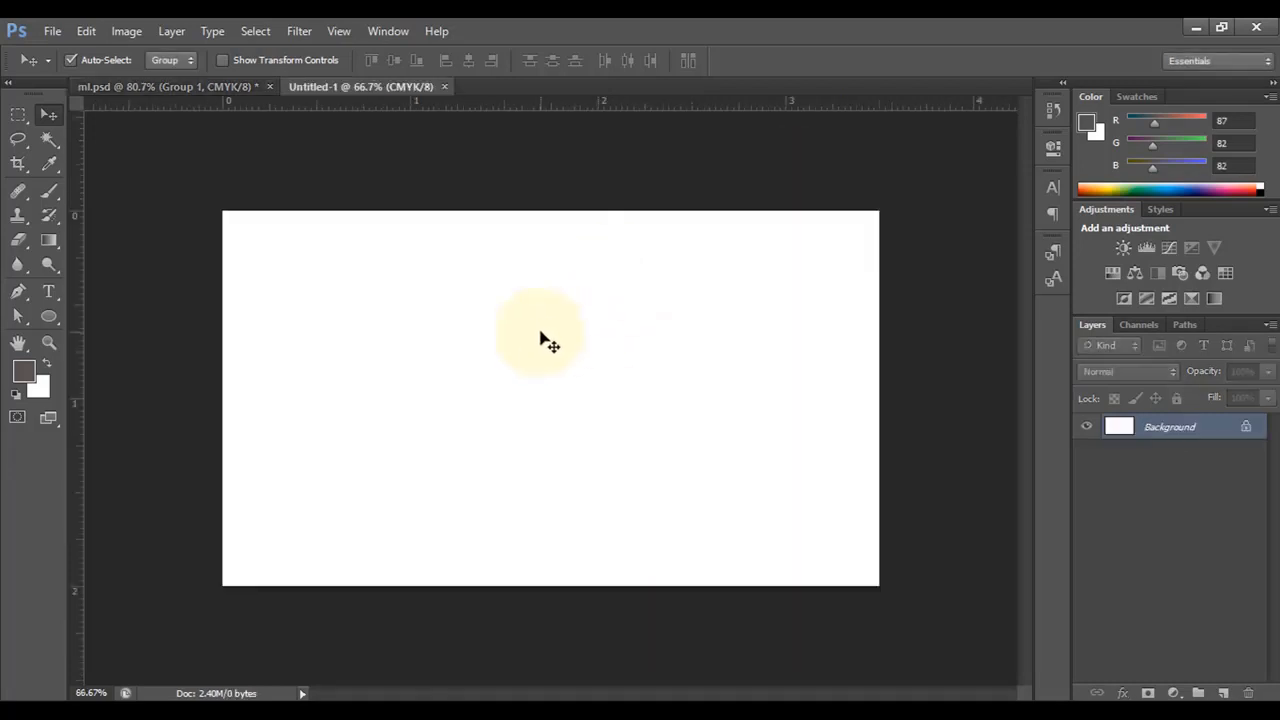
# - Choose the Pen tool in Shape mode and set its fill to yellow #eeca02 with no stroke
pyautogui.scroll(3, 590, 340)
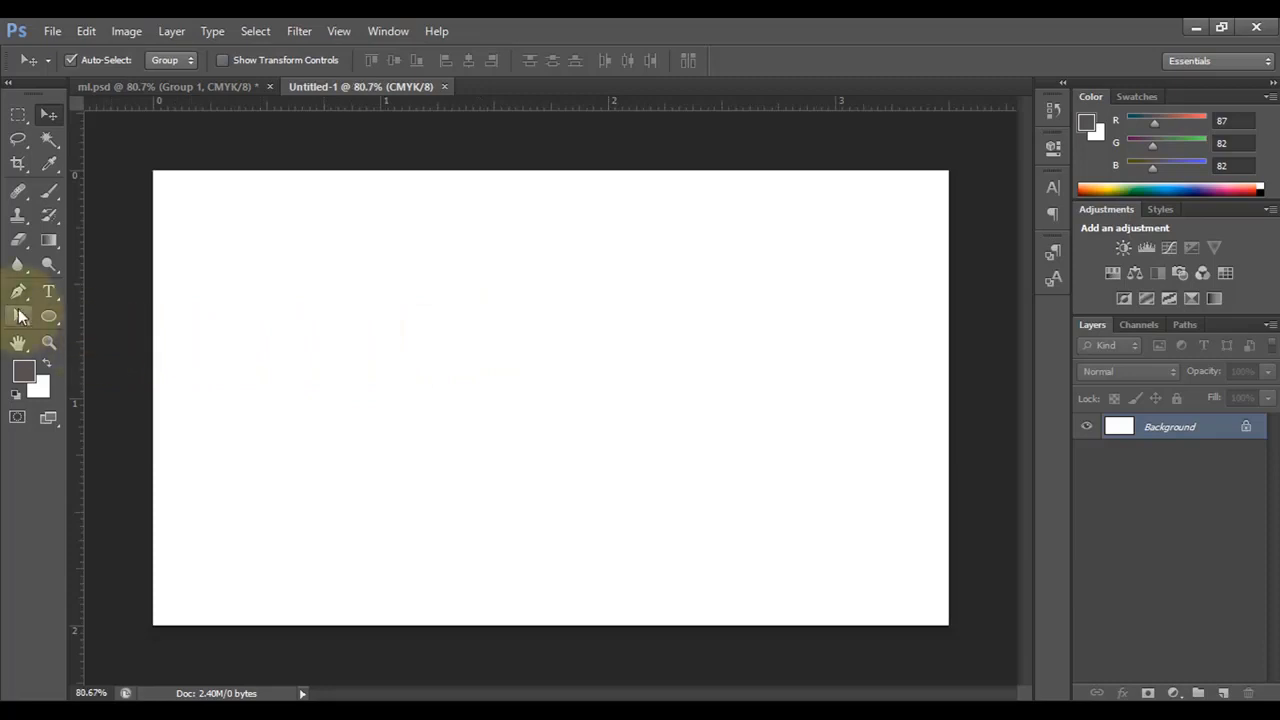
pyautogui.click(18, 293)
pyautogui.moveTo(18, 293); pyautogui.dragTo(110, 290)
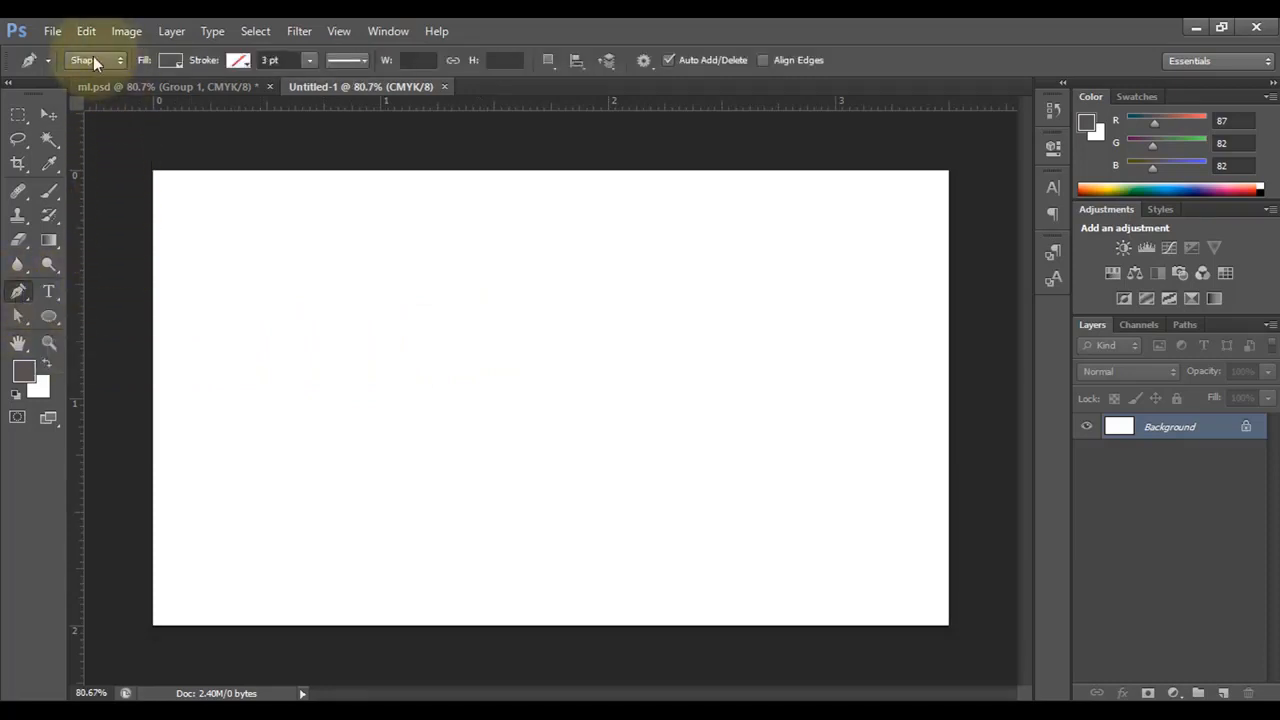
pyautogui.click(176, 61)
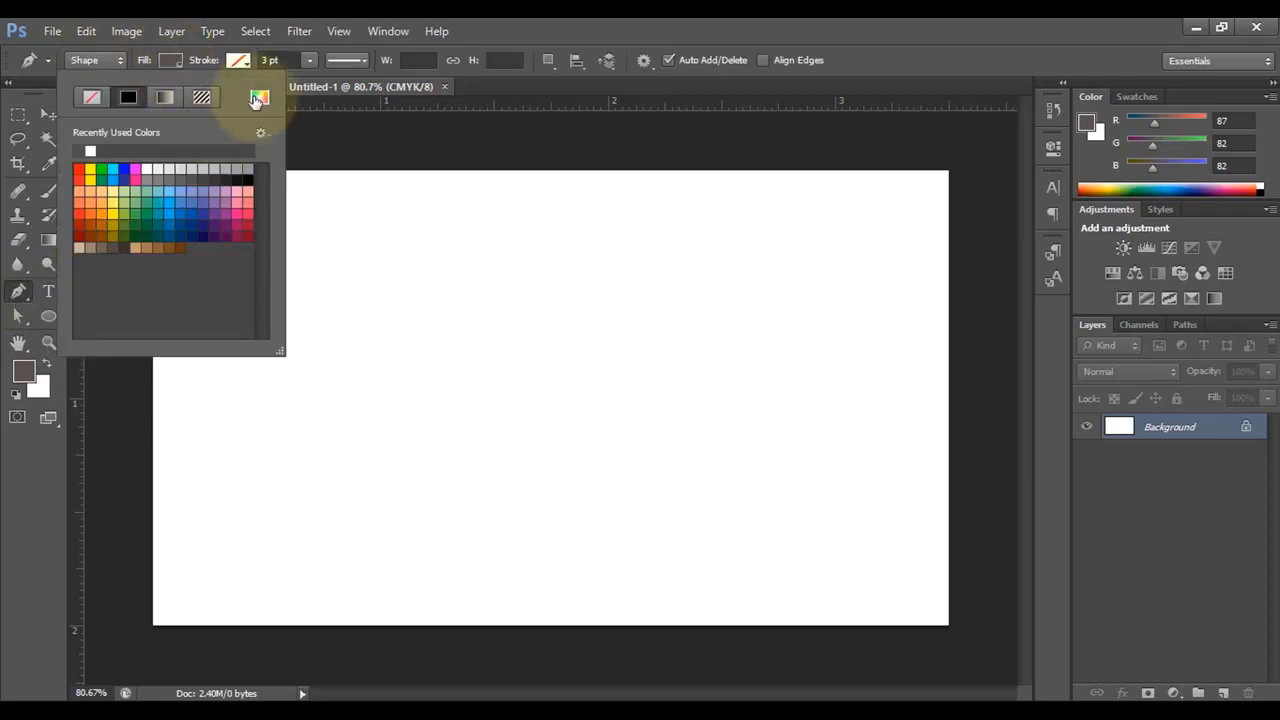
pyautogui.click(259, 97)
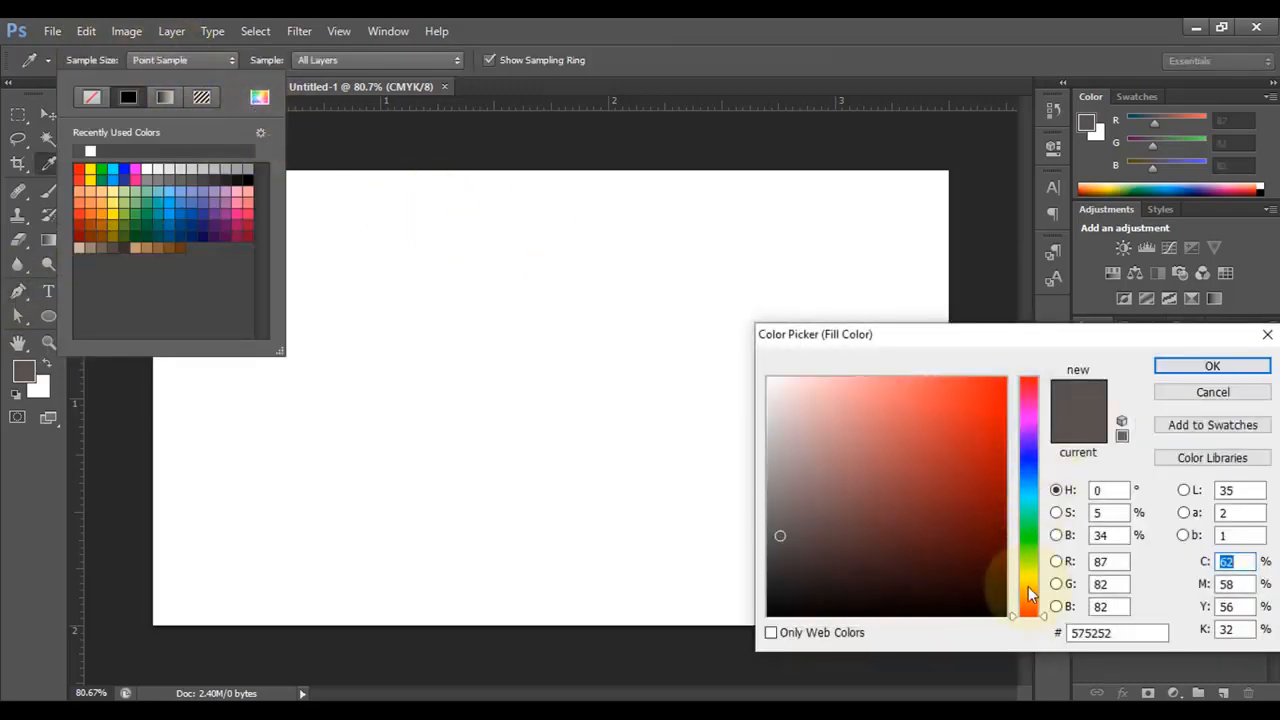
pyautogui.moveTo(1027, 587); pyautogui.dragTo(1028, 583)
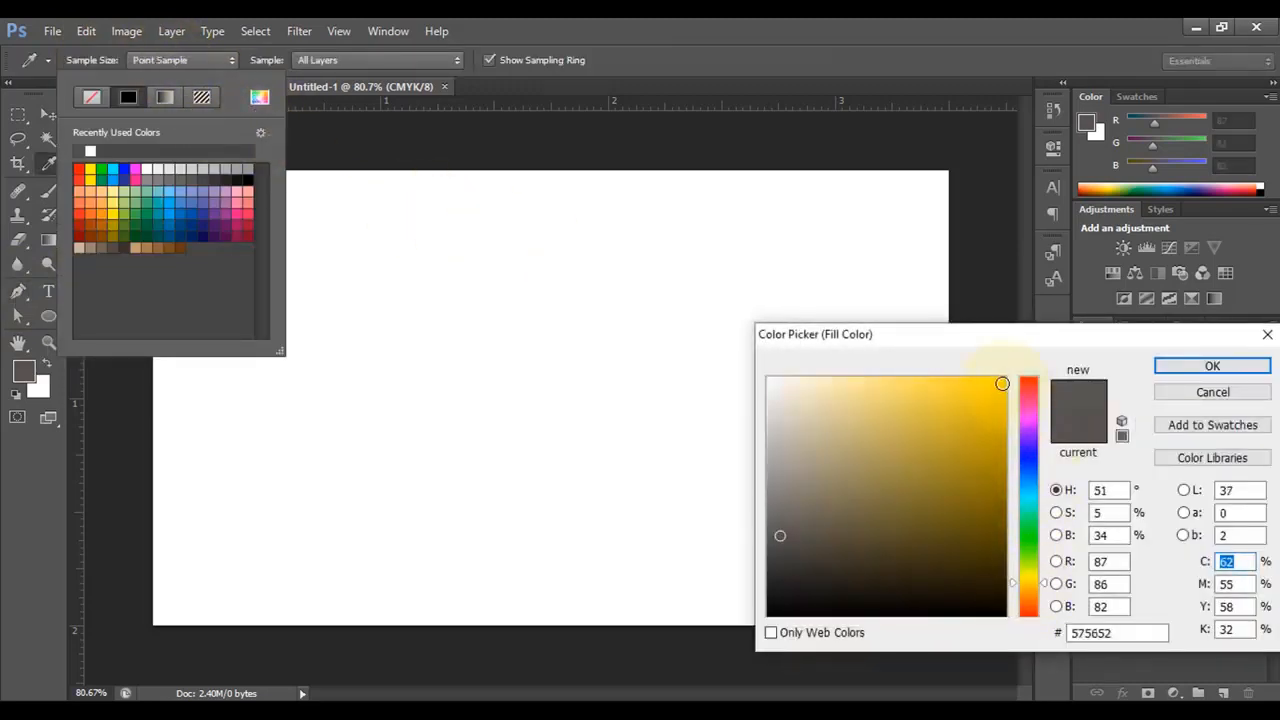
pyautogui.moveTo(1002, 383); pyautogui.dragTo(1003, 393)
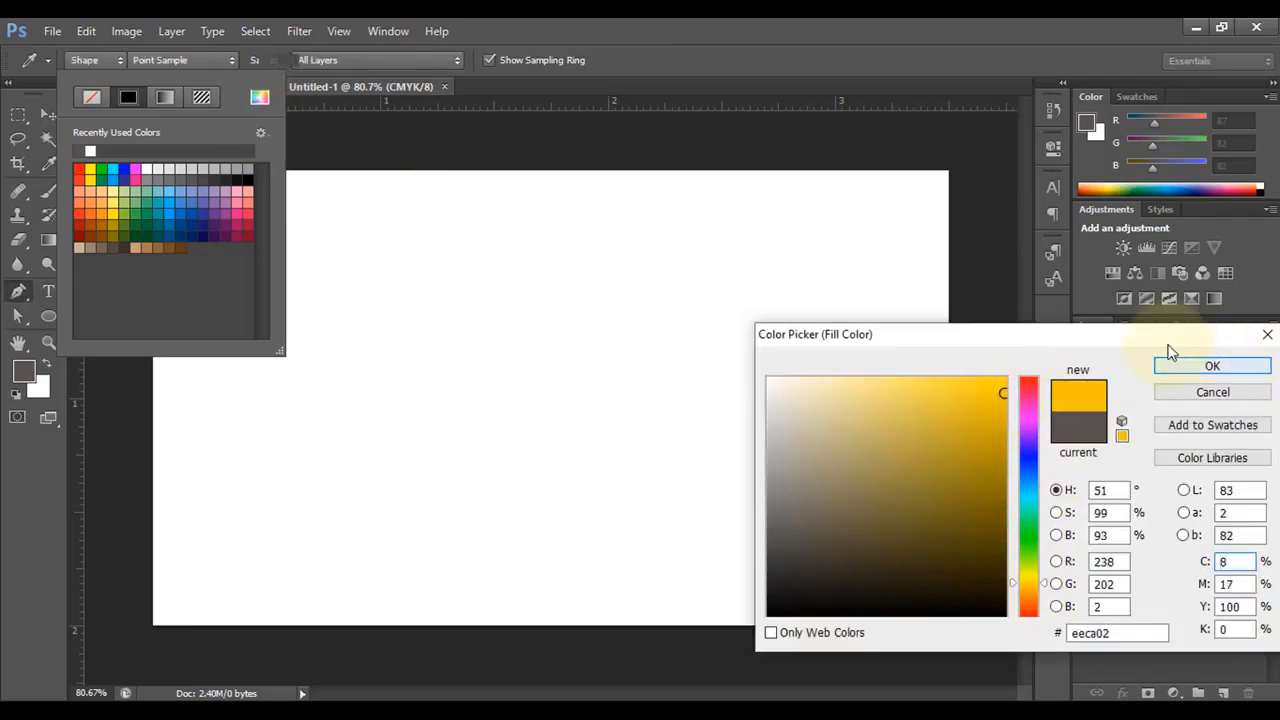
pyautogui.click(1175, 365)
pyautogui.click(177, 62)
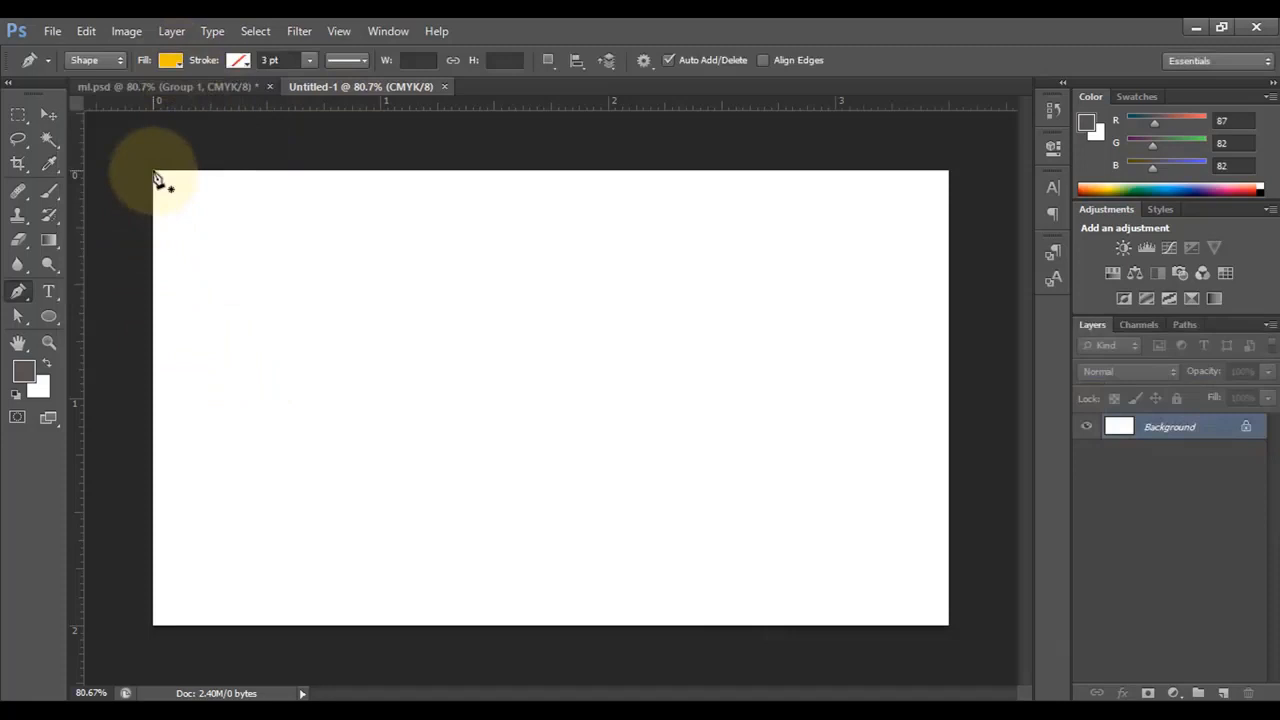
# - Draw a closed yellow triangle in the card's top-left corner
pyautogui.click(153, 172)
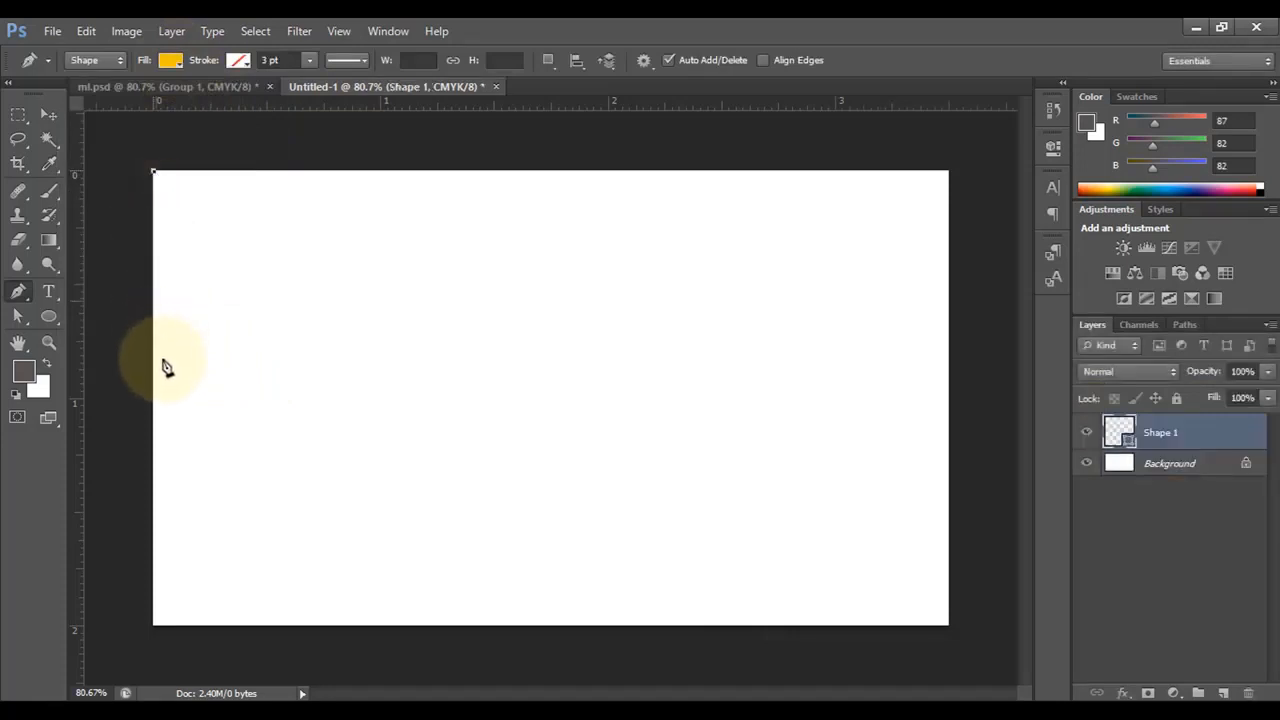
pyautogui.click(153, 568)
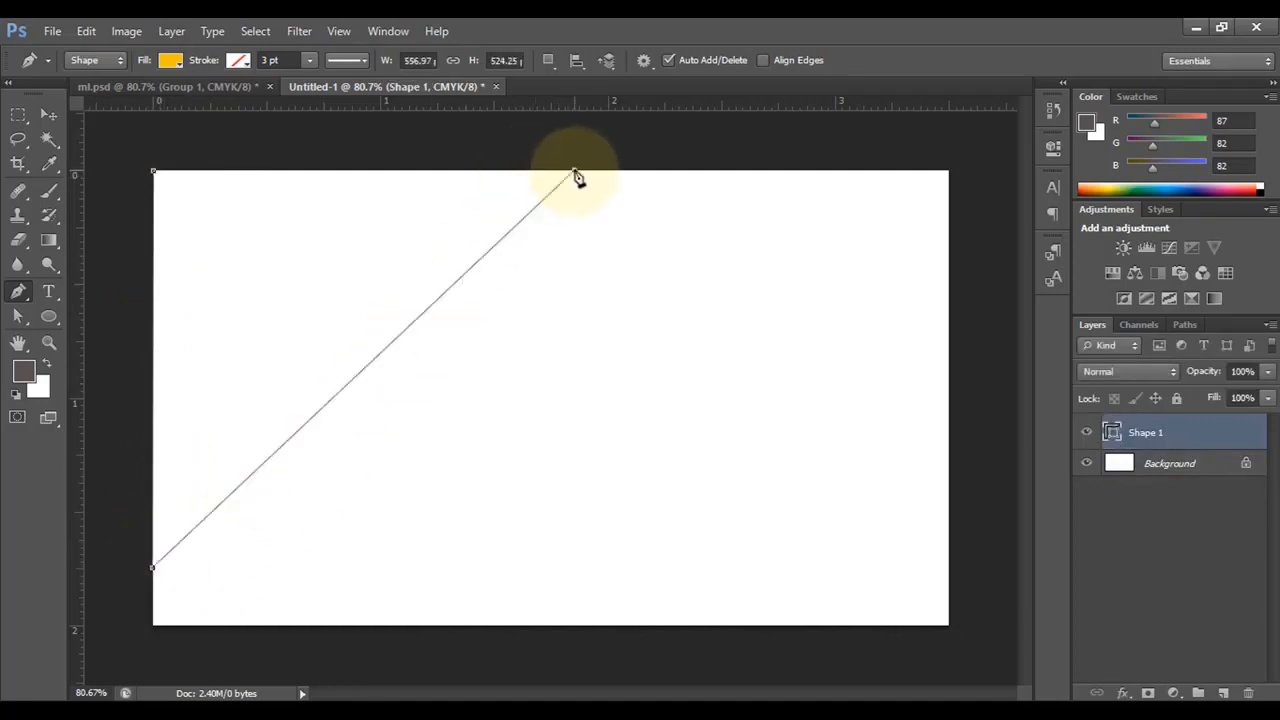
pyautogui.click(576, 172)
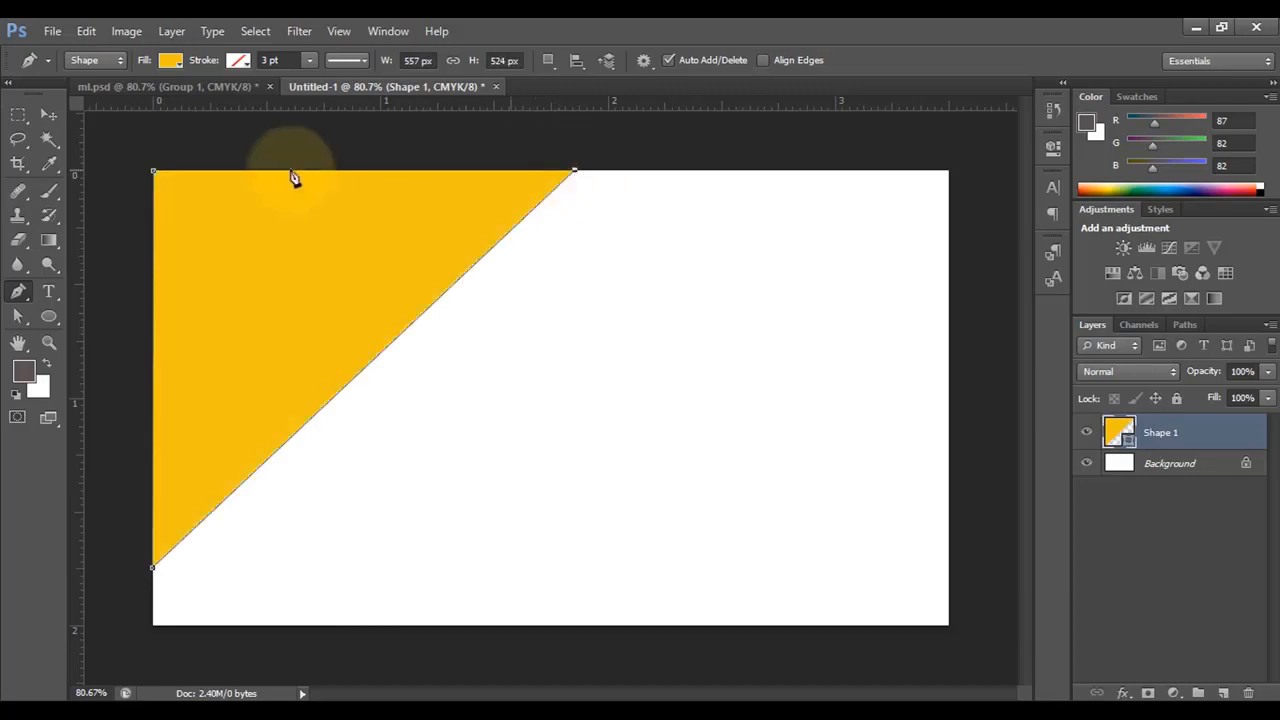
pyautogui.click(154, 176)
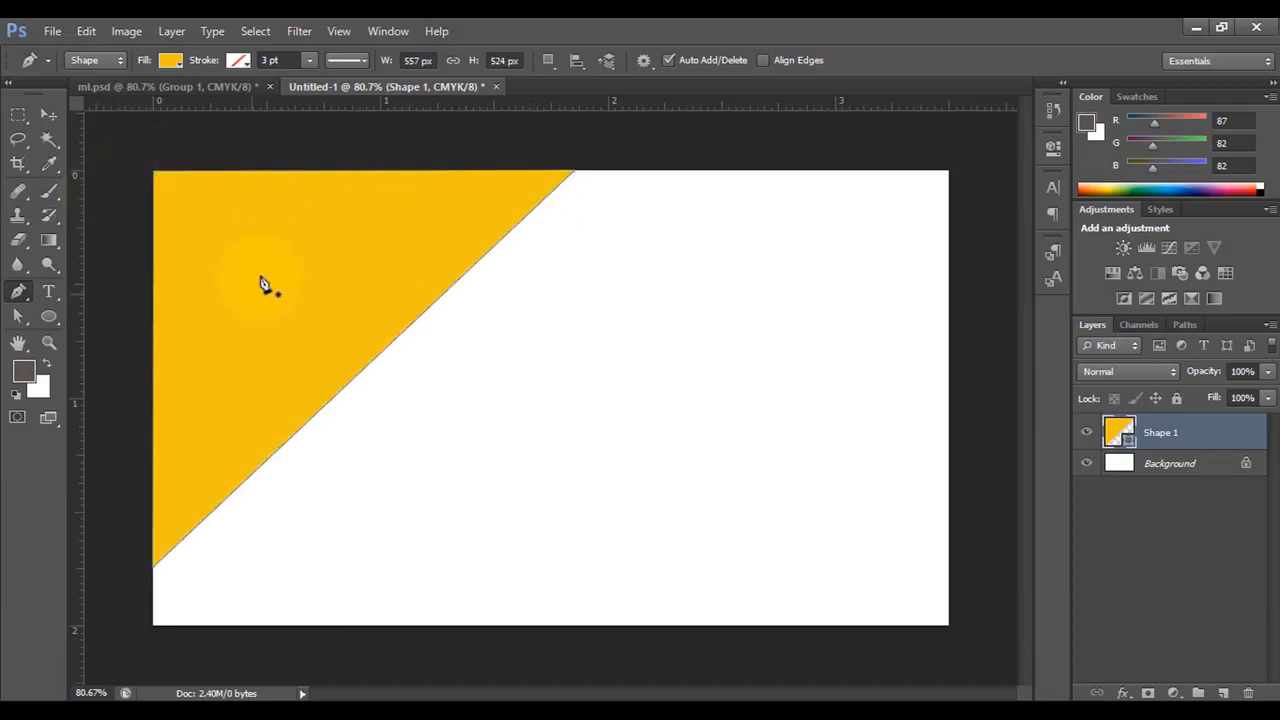
# - Add an anchor point on the diagonal edge and drag its handles into an S-curve
pyautogui.moveTo(20, 317); pyautogui.dragTo(110, 330)
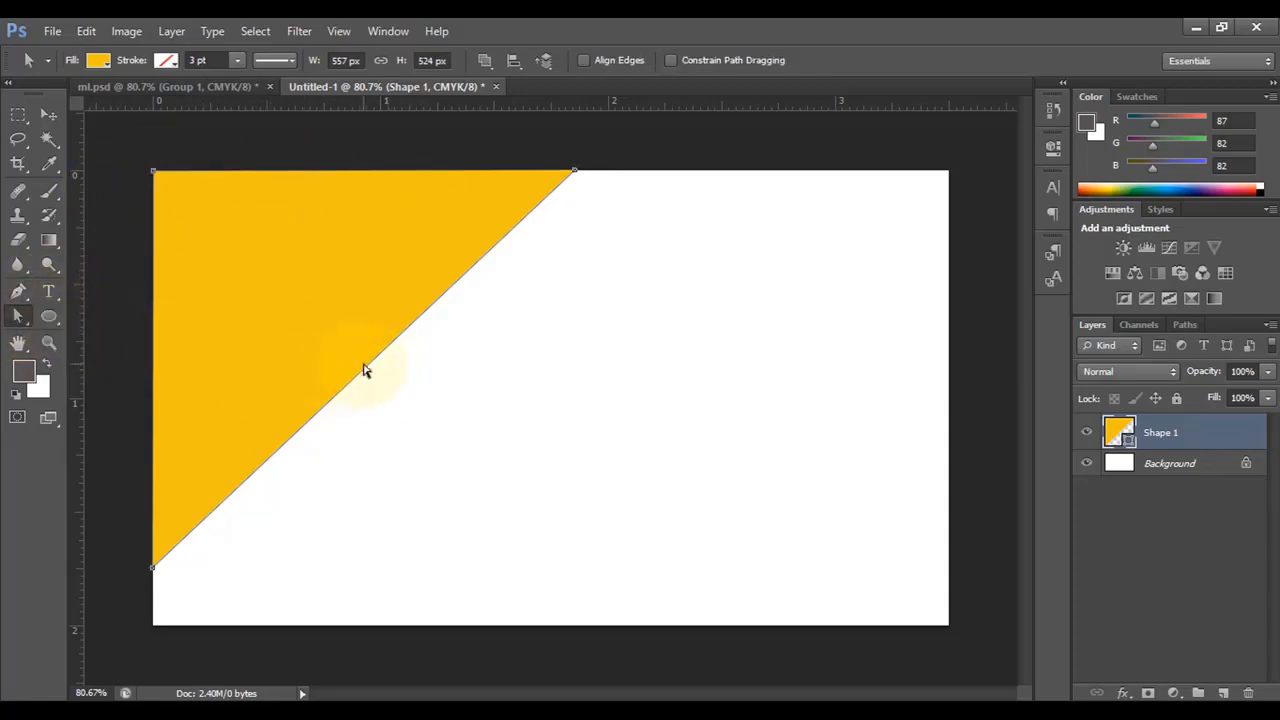
pyautogui.rightClick(364, 372)
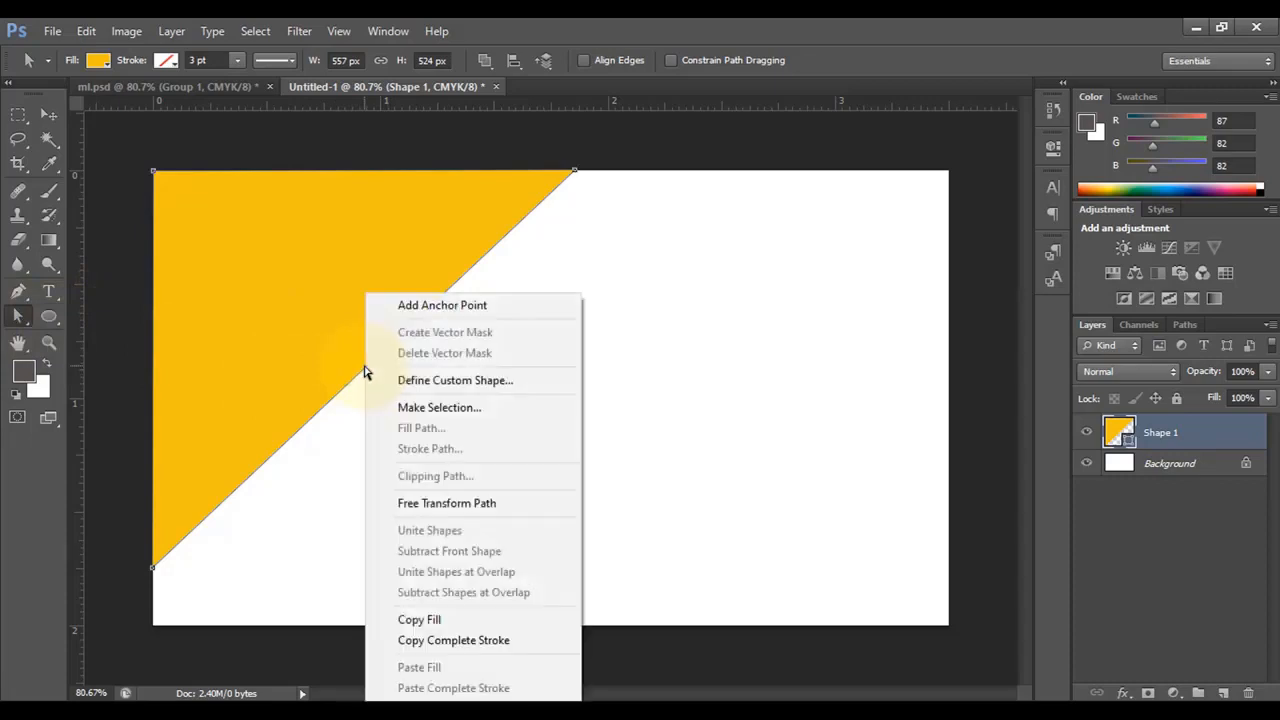
pyautogui.click(442, 306)
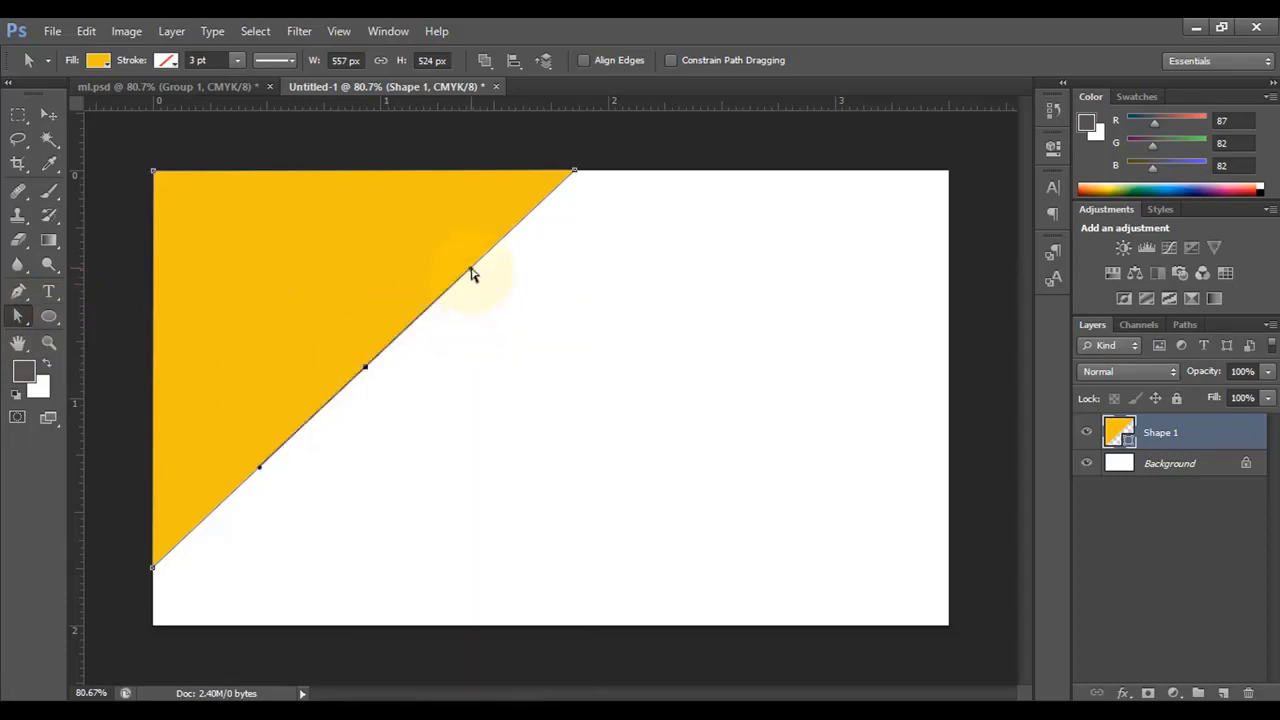
pyautogui.moveTo(472, 273); pyautogui.dragTo(376, 211)
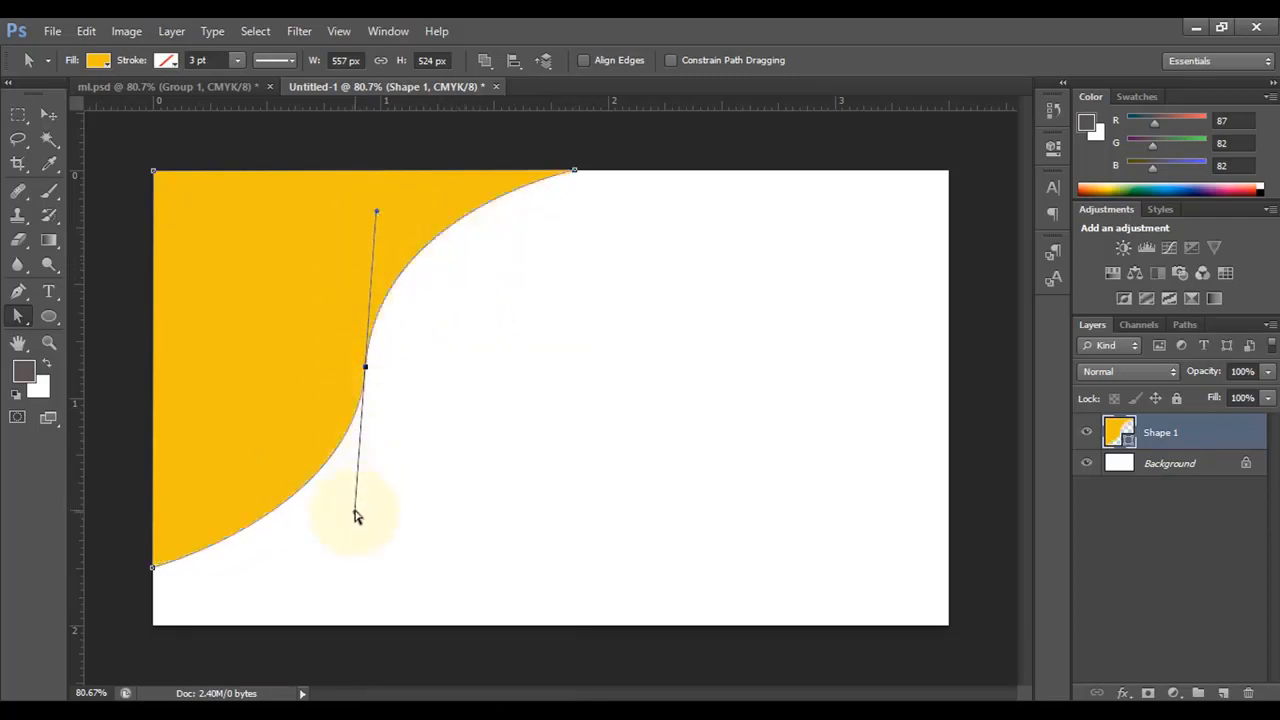
pyautogui.moveTo(355, 516); pyautogui.dragTo(374, 520)
pyautogui.click(54, 118)
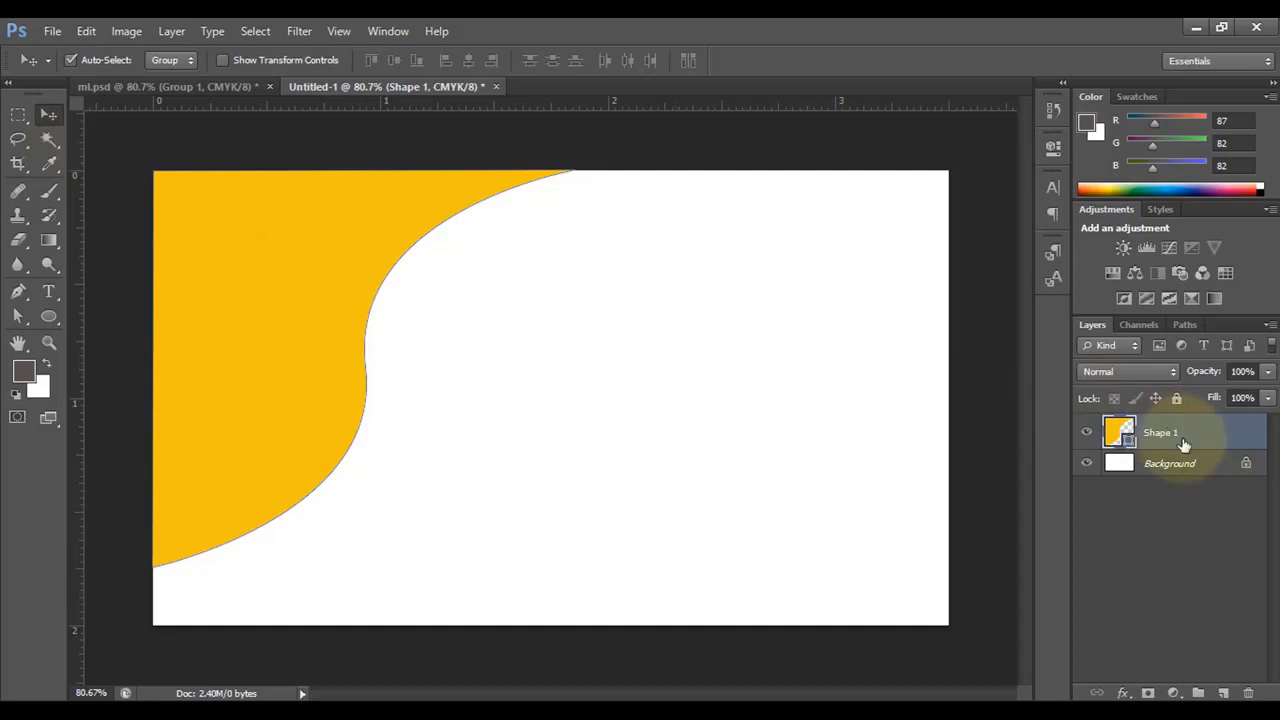
# - Duplicate the yellow curve with Ctrl+J and recolour the lower Shape 1 near-black
pyautogui.hotkey('ctrl', 'j')
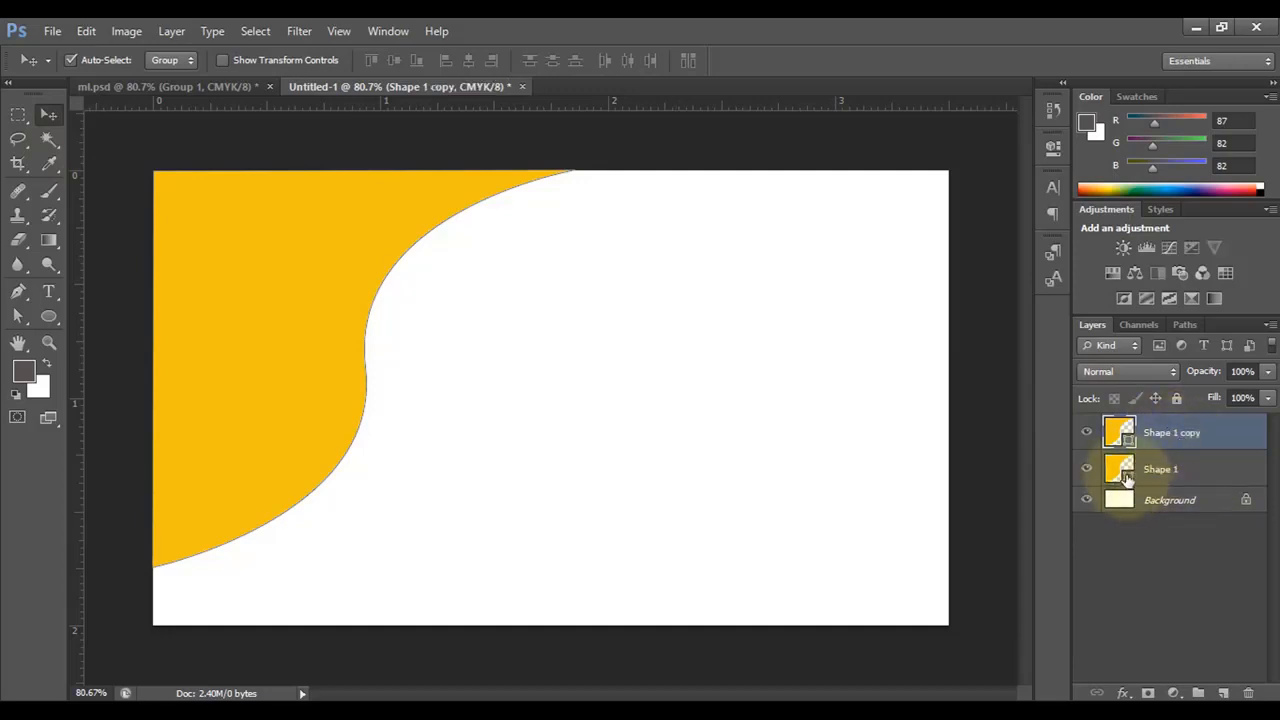
pyautogui.doubleClick(1127, 478)
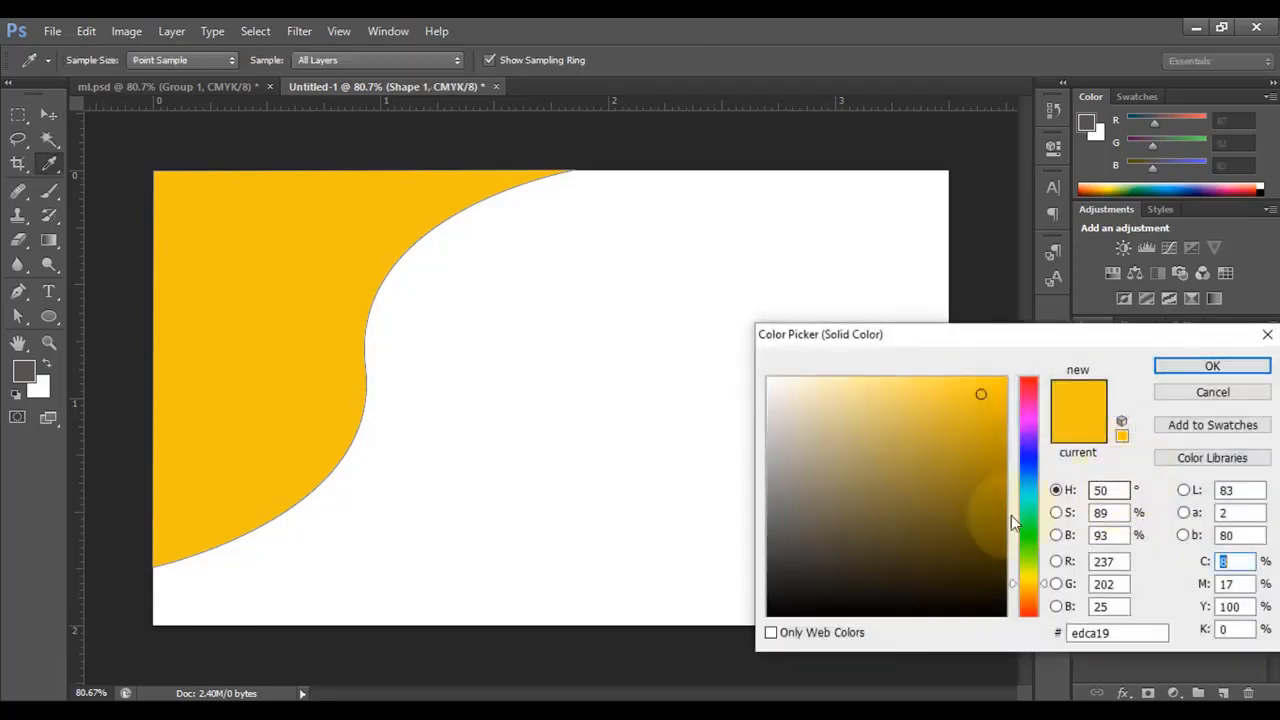
pyautogui.click(772, 608)
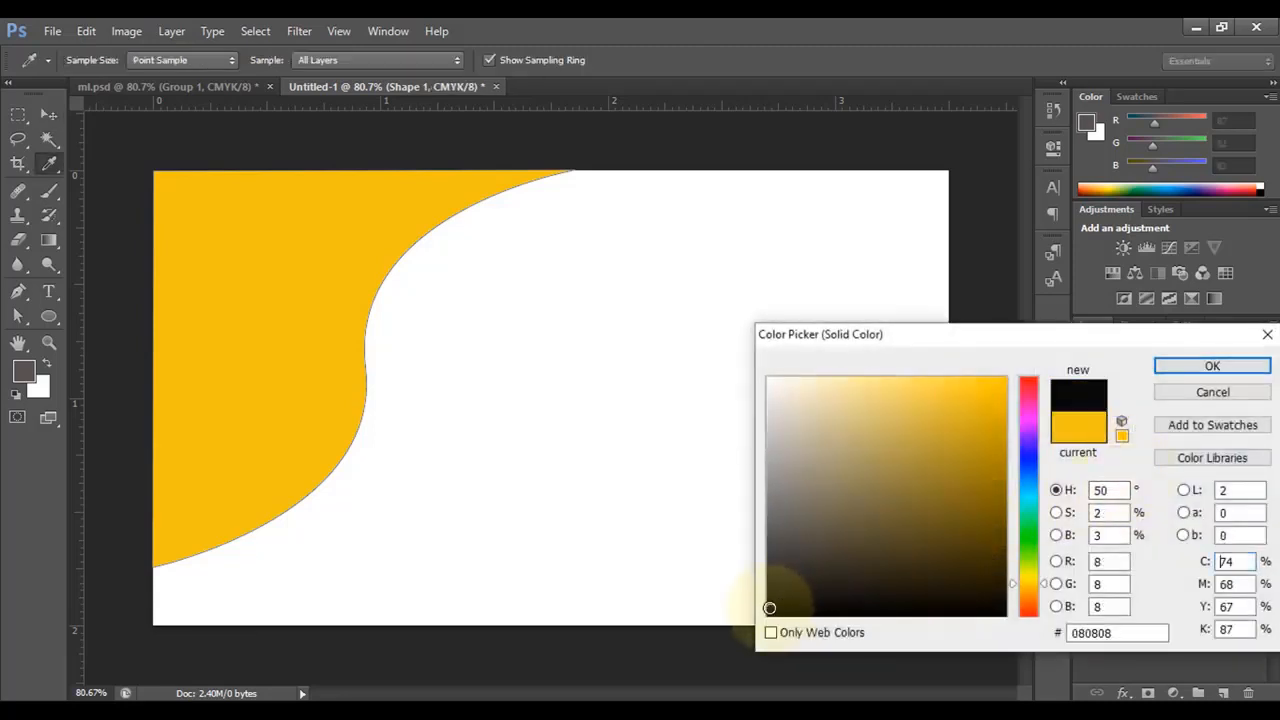
pyautogui.click(770, 603)
pyautogui.click(1209, 367)
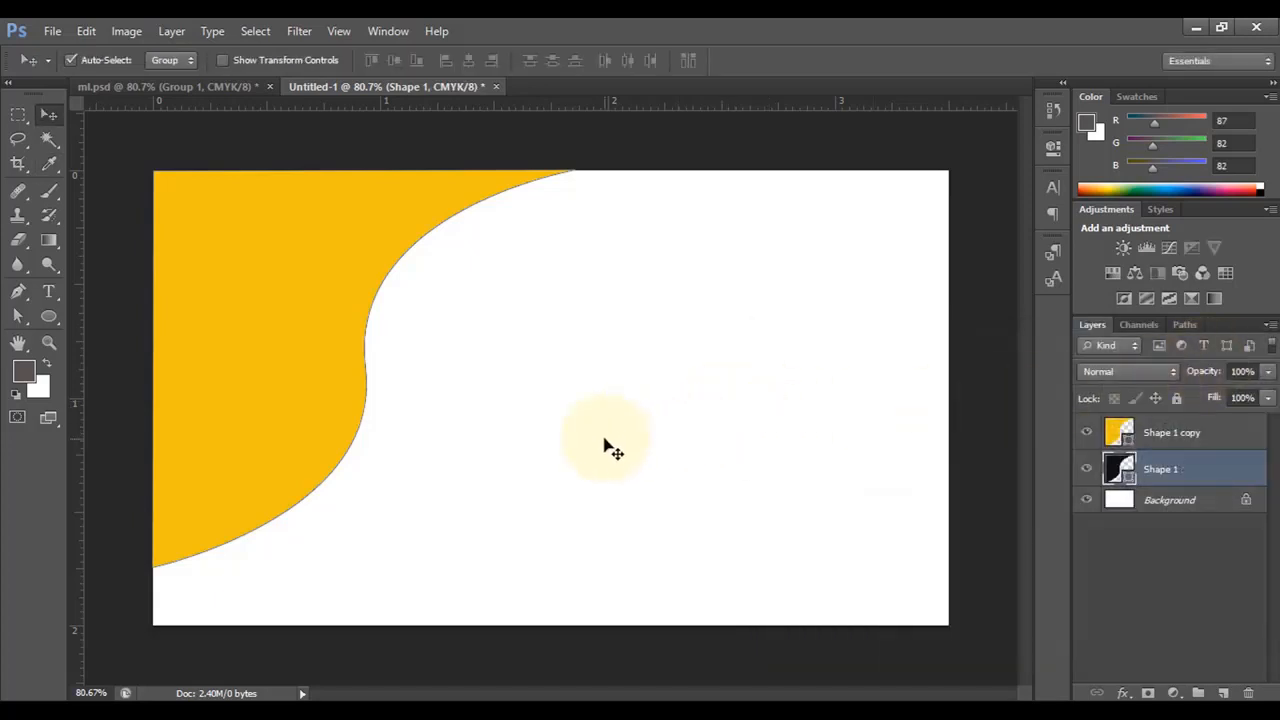
# - Enlarge, nudge up and rotate the black shape clockwise so it edges the yellow curve
pyautogui.hotkey('ctrl', 't')
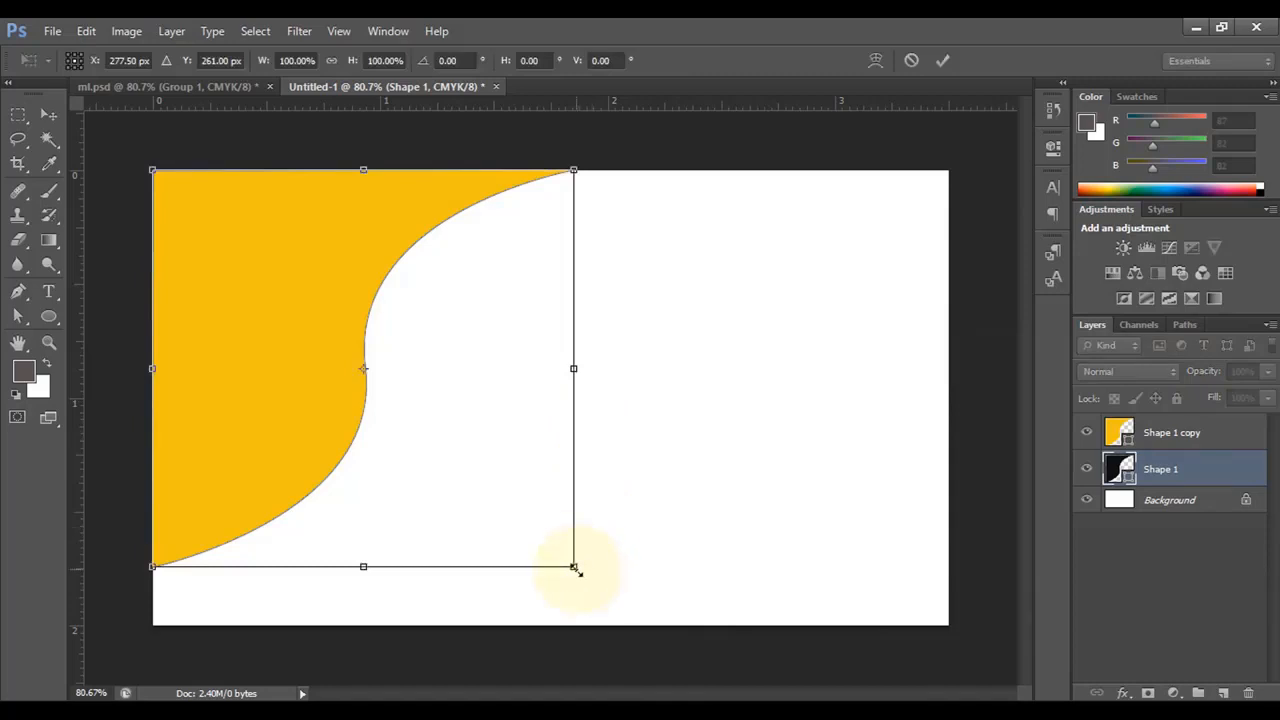
pyautogui.moveTo(575, 570); pyautogui.dragTo(601, 590)
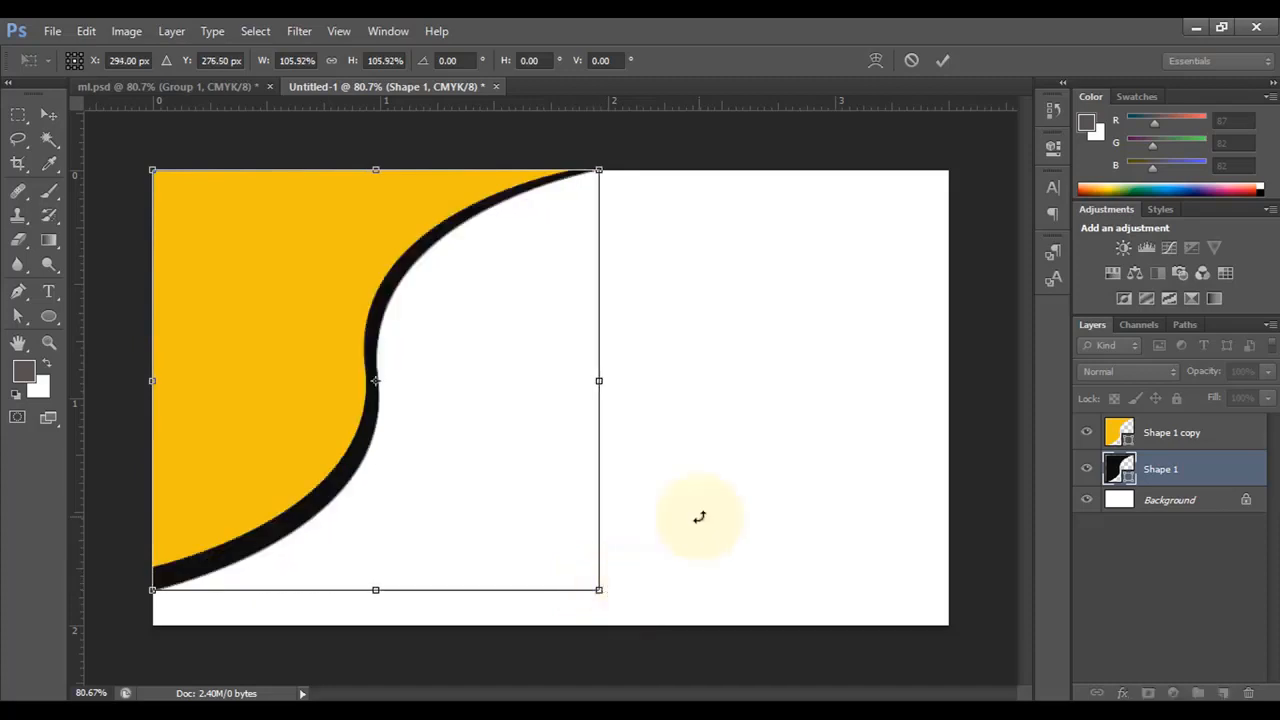
pyautogui.press('Up')
pyautogui.press('Up')
pyautogui.press('Up')
pyautogui.press('Up')
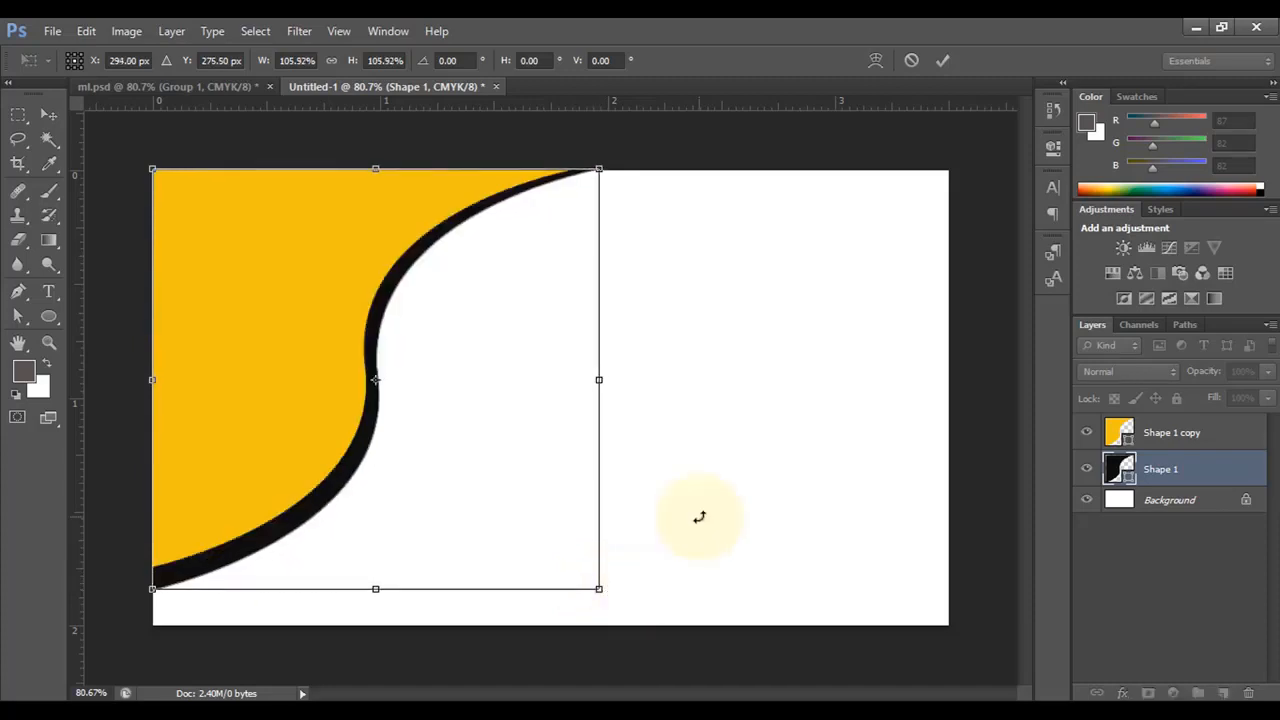
pyautogui.moveTo(697, 518); pyautogui.dragTo(705, 522)
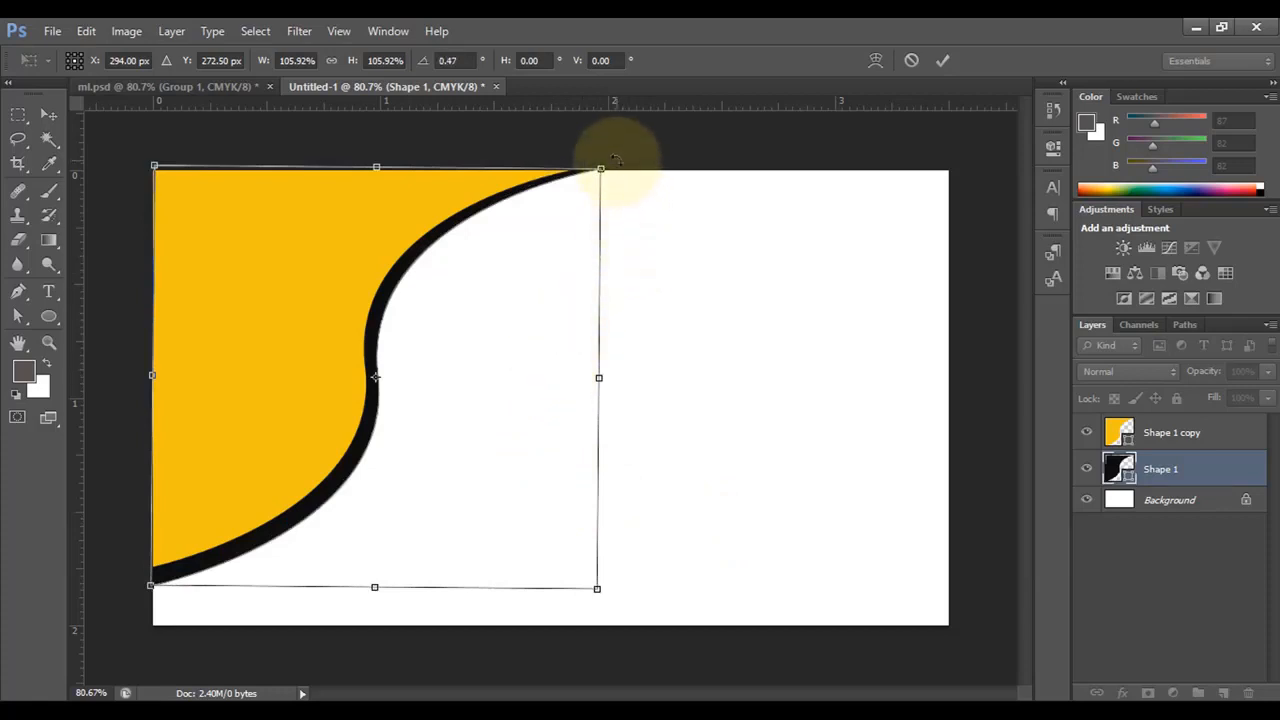
pyautogui.moveTo(603, 166); pyautogui.dragTo(628, 161)
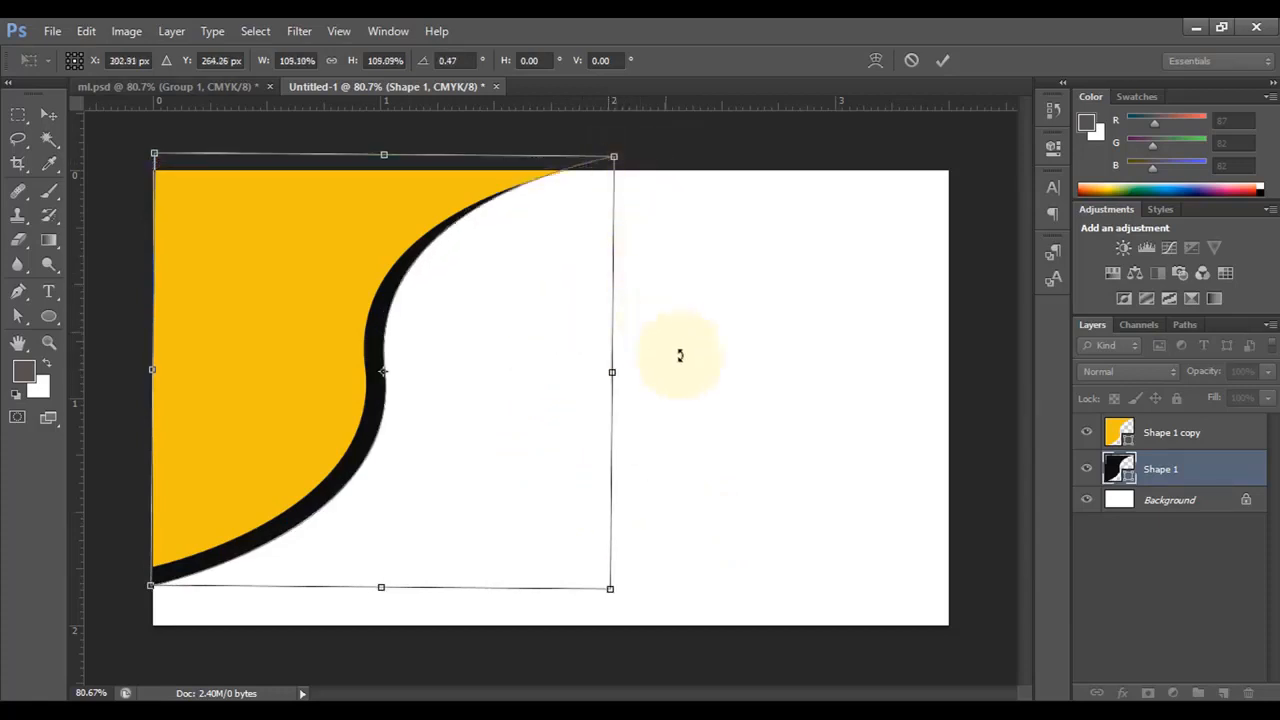
pyautogui.moveTo(677, 354)
pyautogui.mouseDown()
pyautogui.moveTo(680, 374)
pyautogui.moveTo(680, 363)
pyautogui.moveTo(665, 369)
pyautogui.mouseUp()
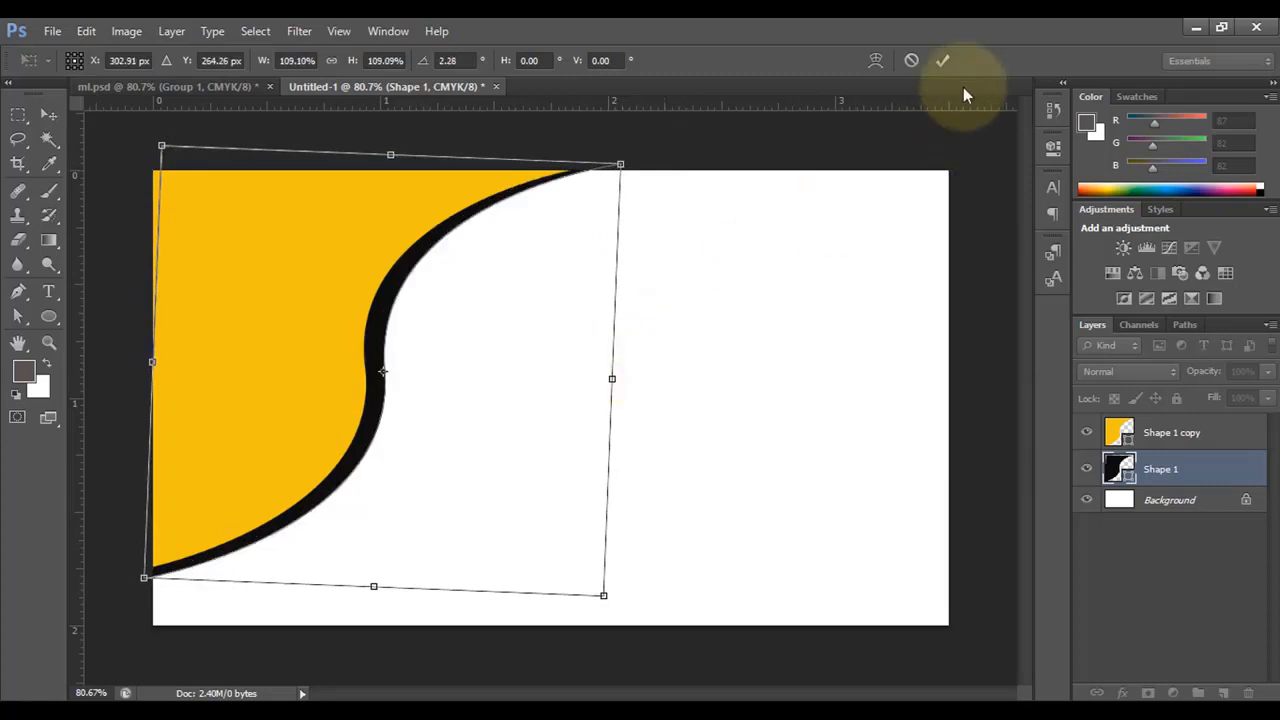
pyautogui.click(943, 60)
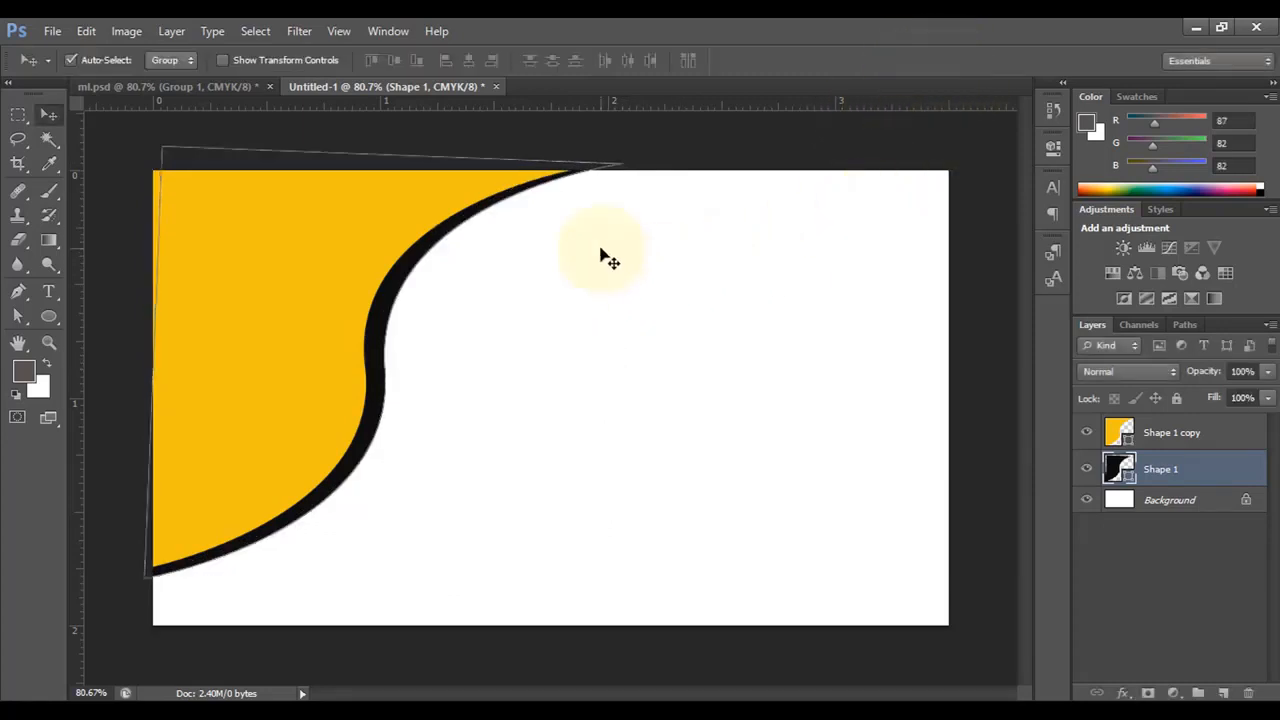
# - Select both curve layers and stretch them to about 108% width and 109% height
pyautogui.click(656, 199)
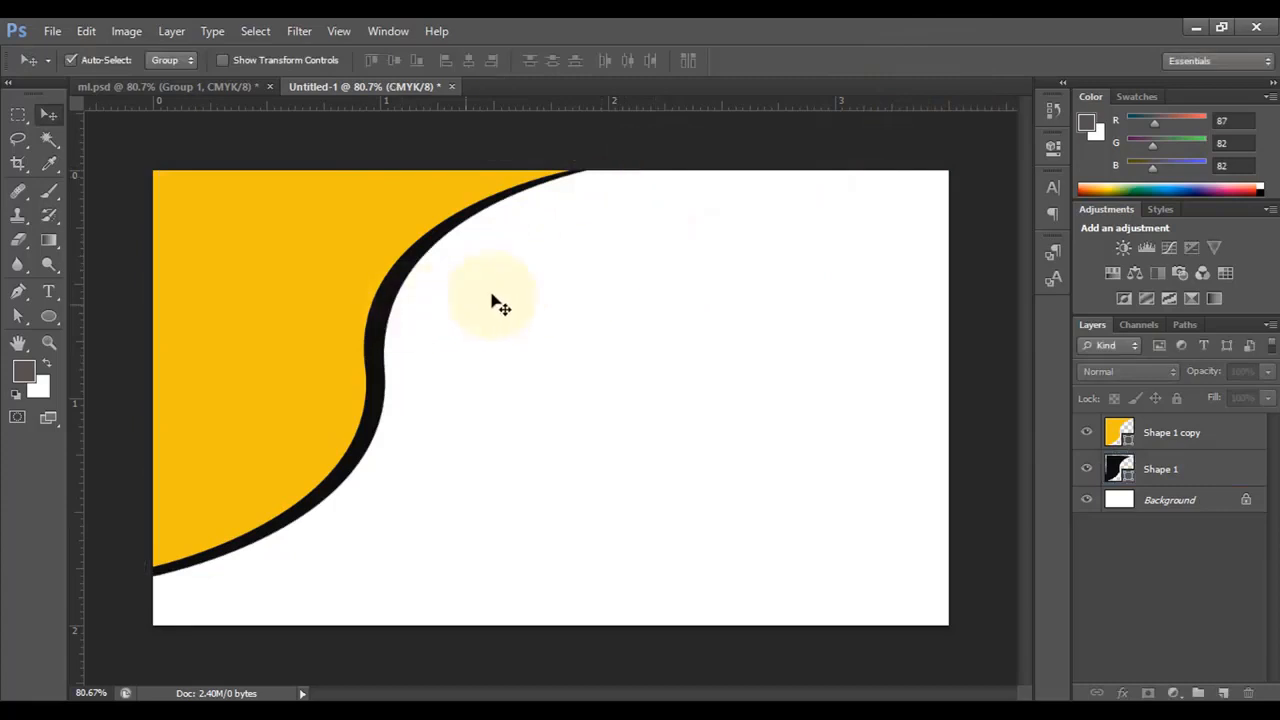
pyautogui.click(1171, 433)
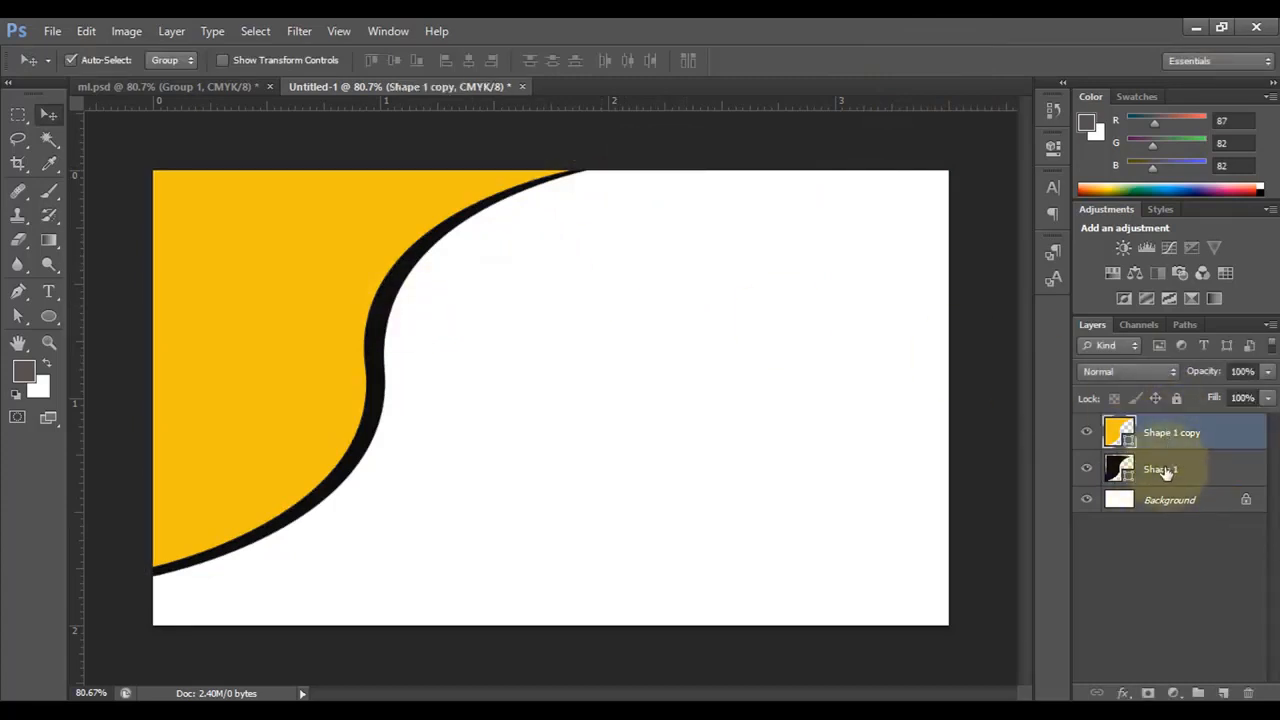
pyautogui.keyDown('shift'); pyautogui.click(1164, 471); pyautogui.keyUp('shift')
pyautogui.hotkey('ctrl', 't')
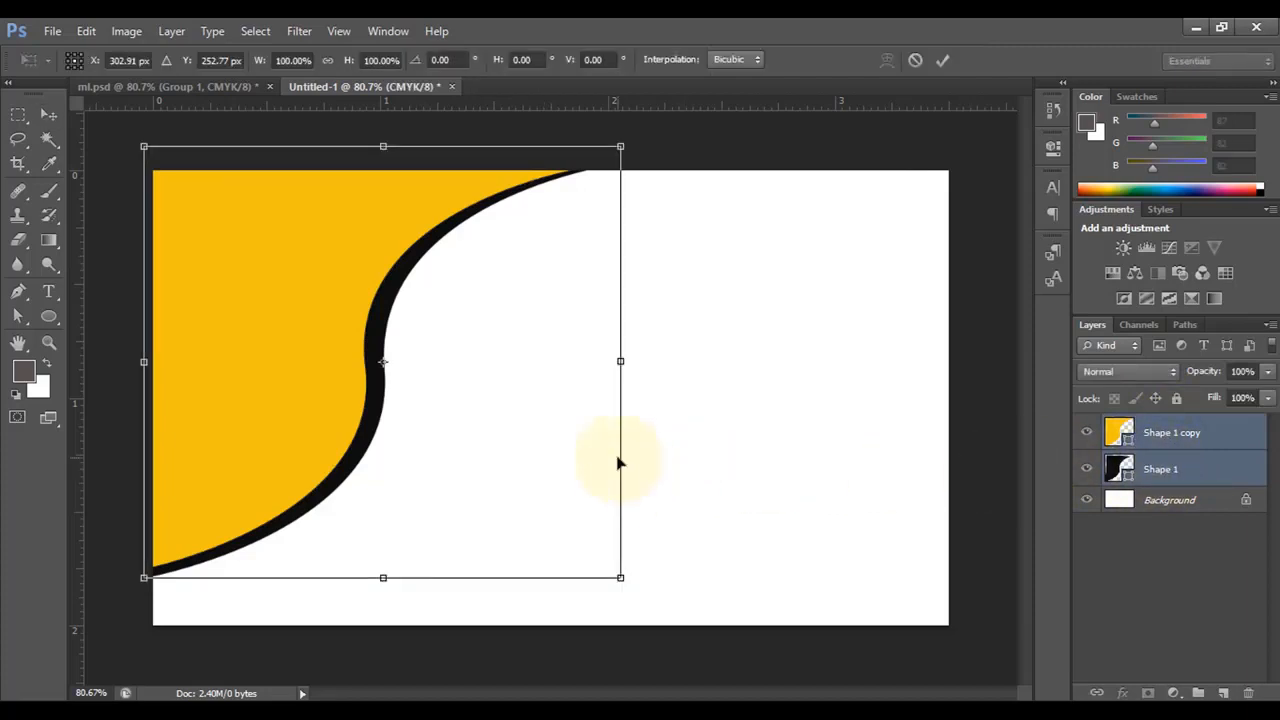
pyautogui.moveTo(382, 577); pyautogui.dragTo(383, 600)
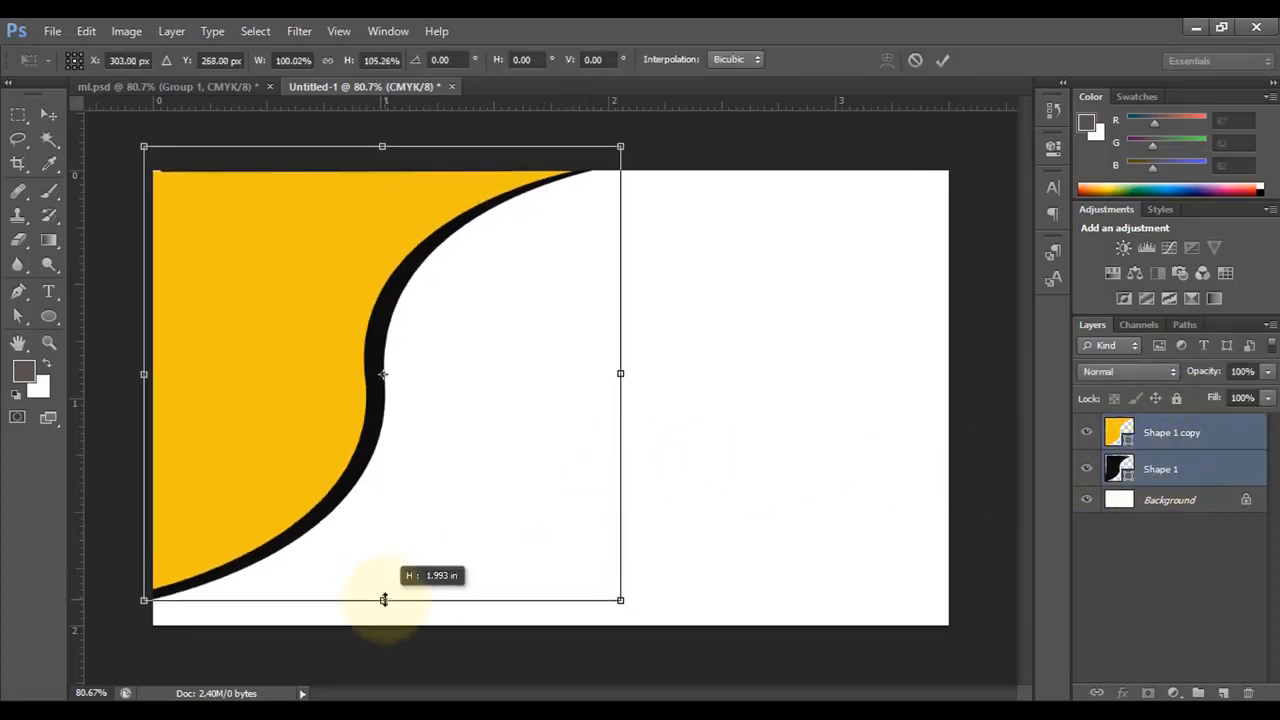
pyautogui.moveTo(627, 378); pyautogui.dragTo(665, 387)
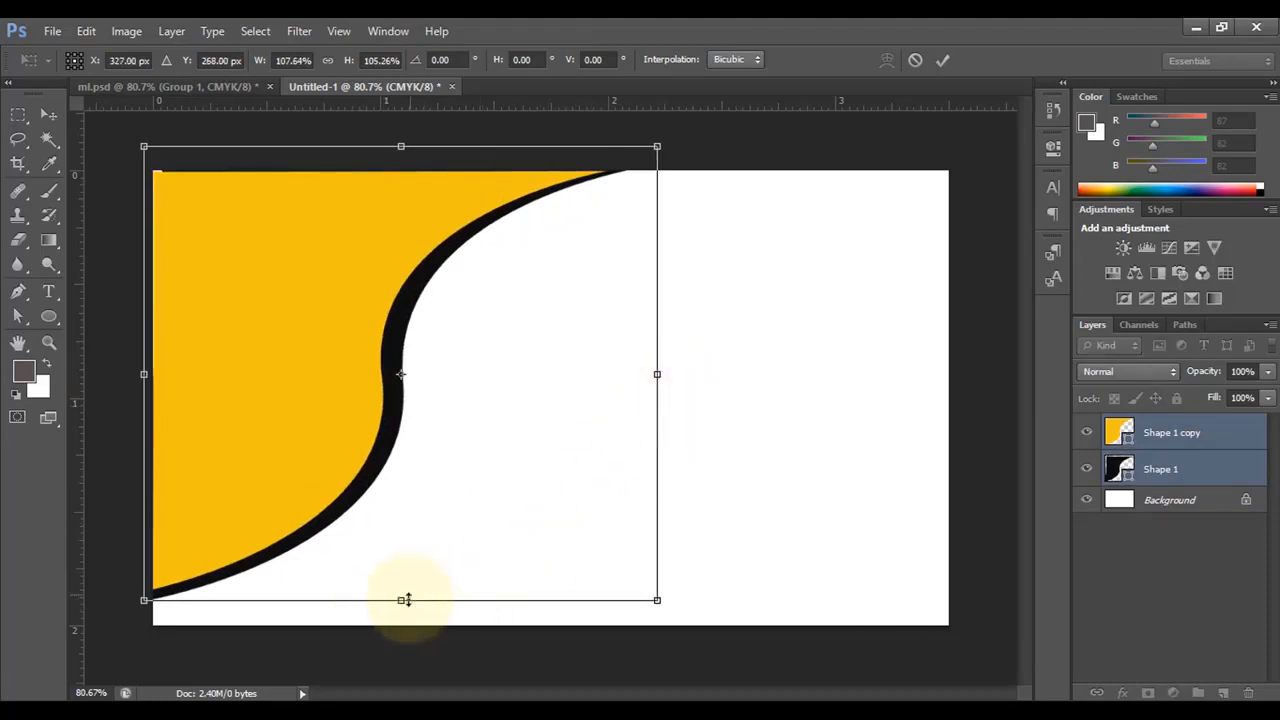
pyautogui.moveTo(401, 601); pyautogui.dragTo(402, 617)
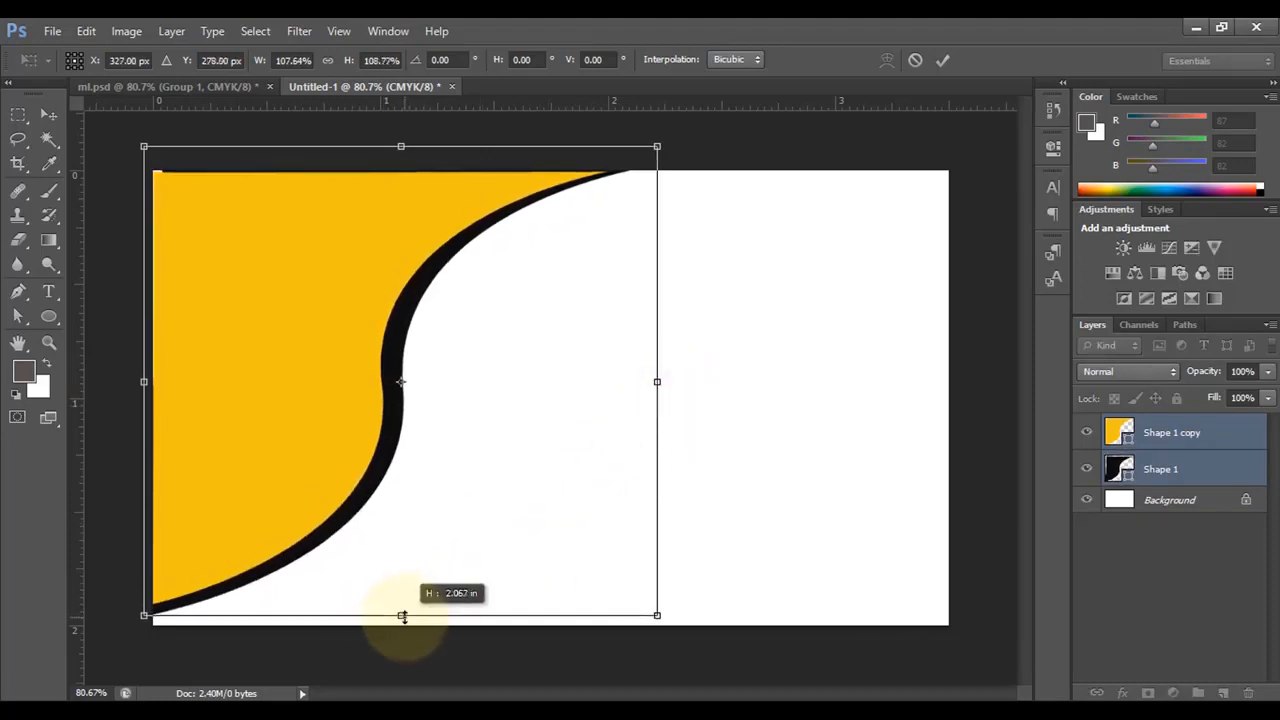
pyautogui.click(943, 60)
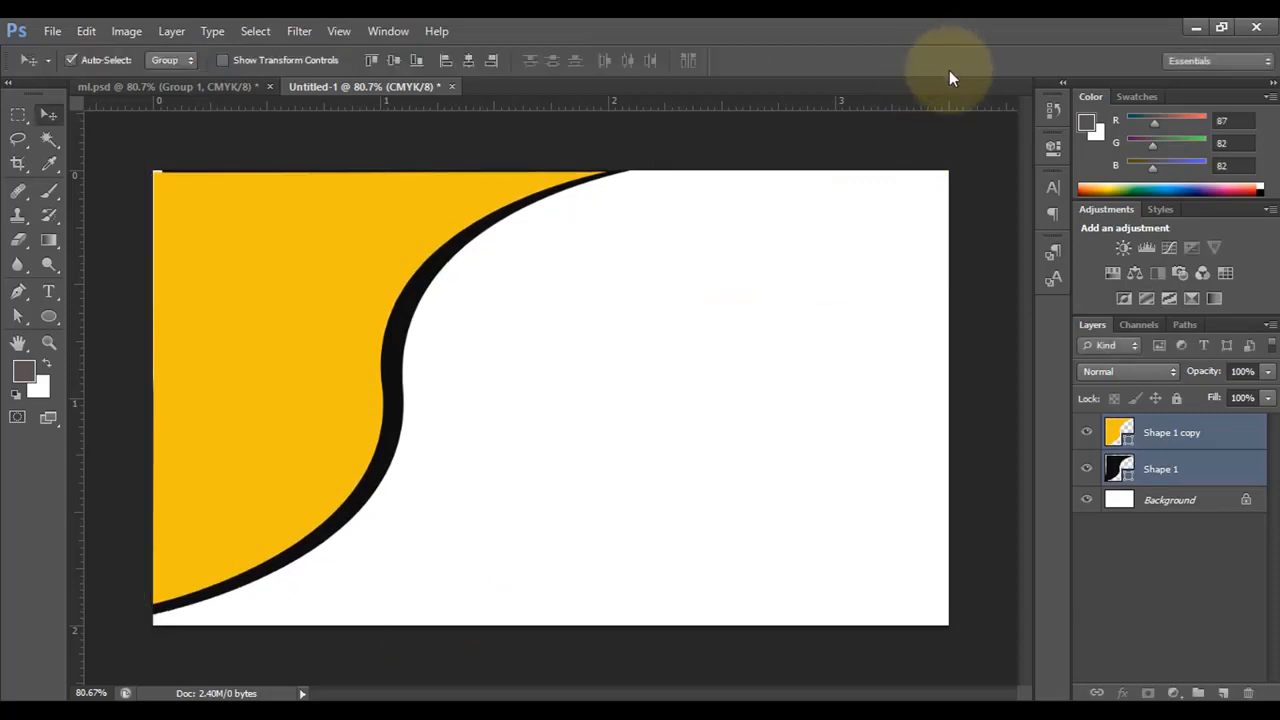
# - Switch to the Pen tool and set the shape fill to black
pyautogui.click(18, 291)
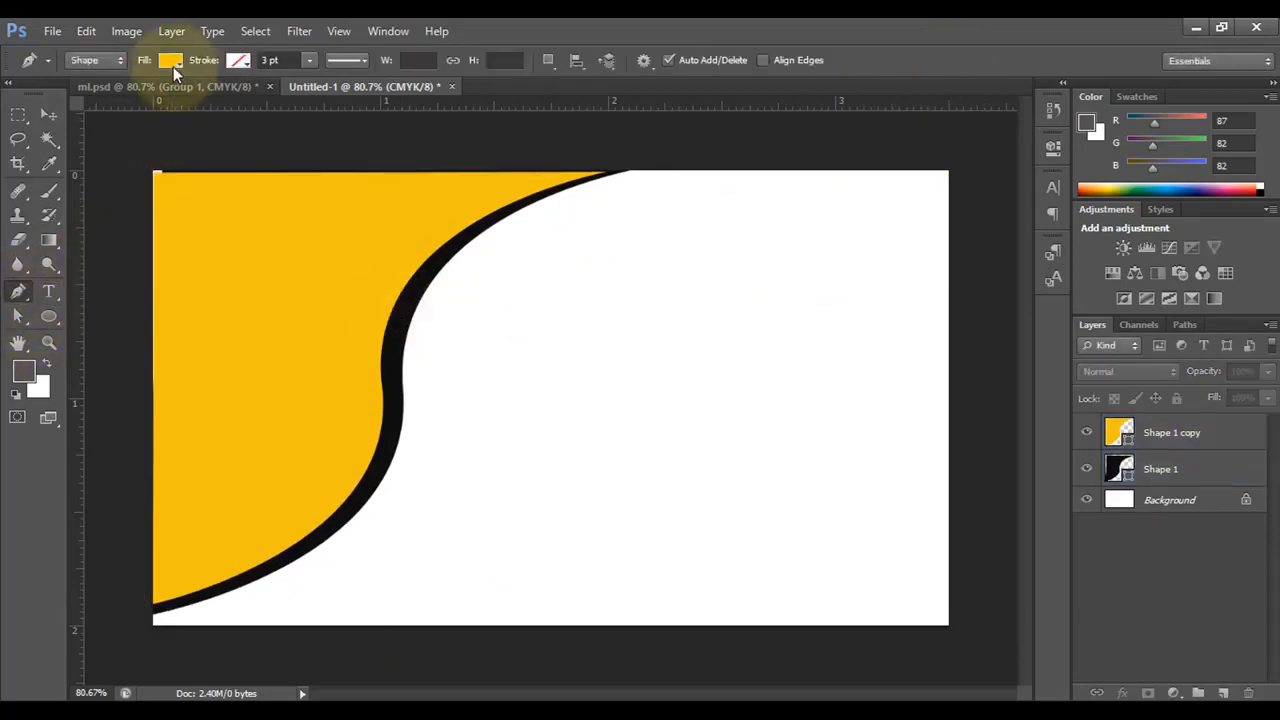
pyautogui.click(173, 66)
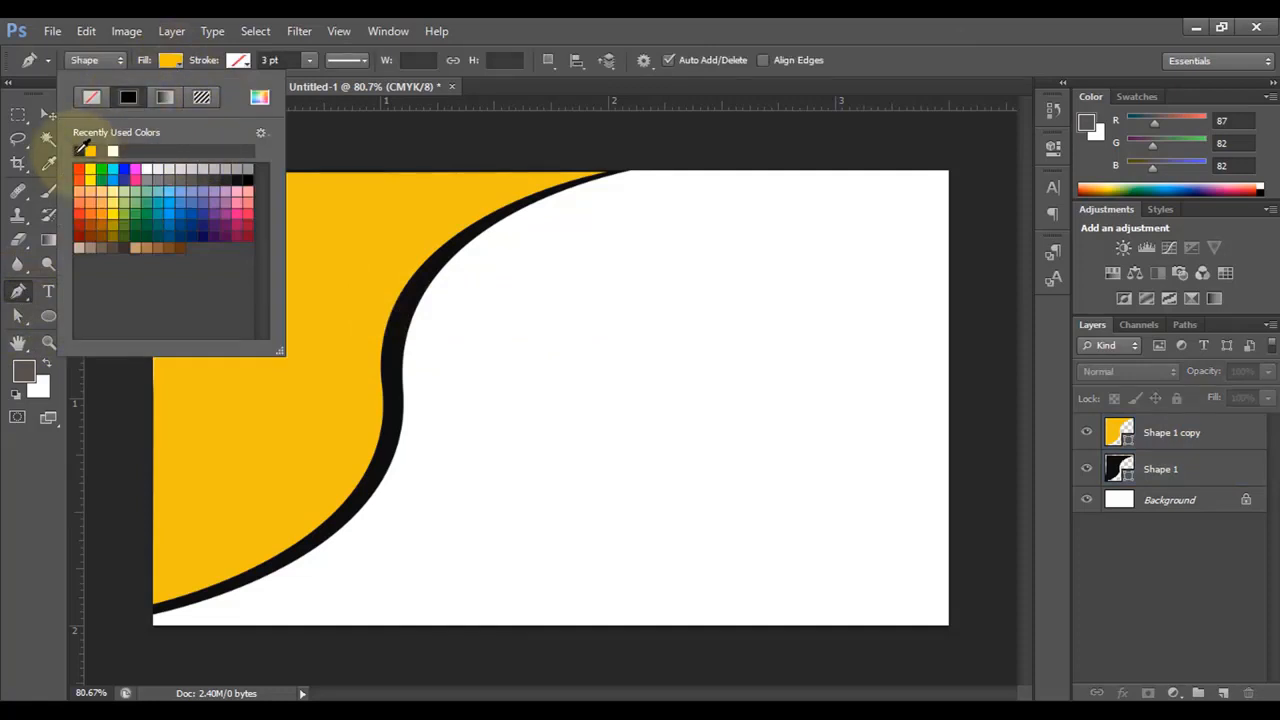
pyautogui.click(171, 60)
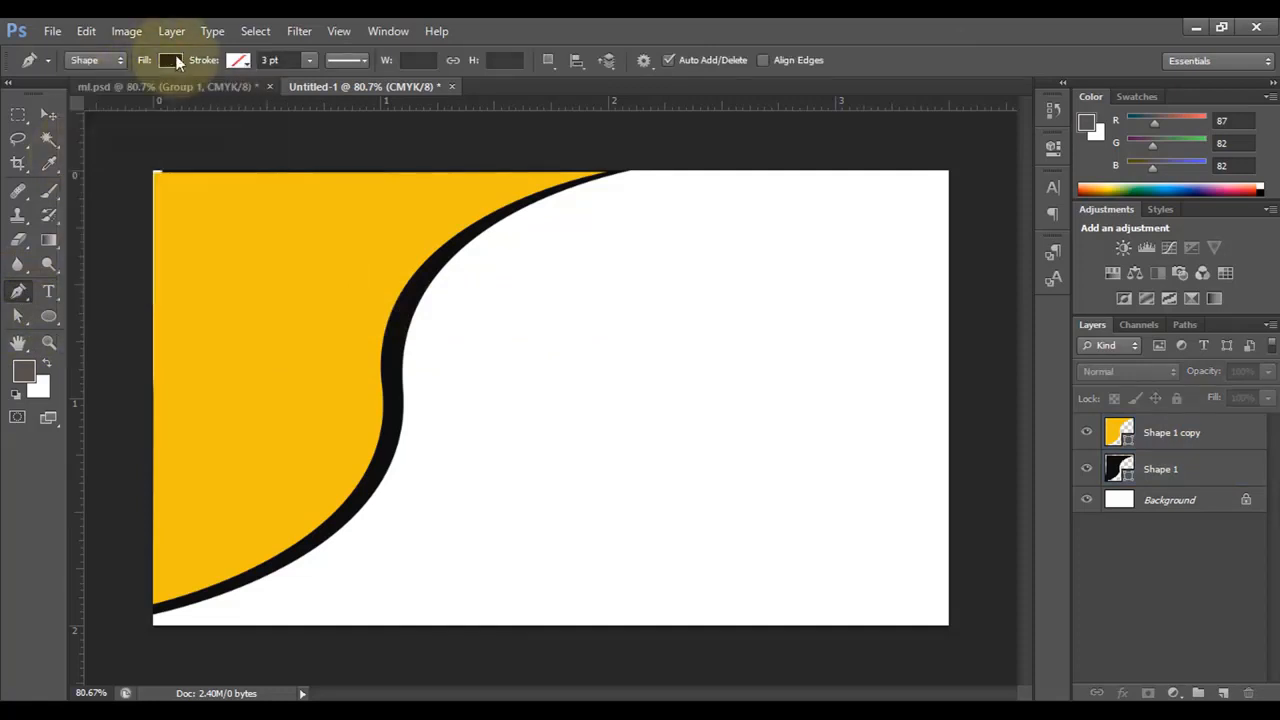
# - Draw a thin black curved sliver from the S-curve up-left into the yellow area
pyautogui.click(388, 354)
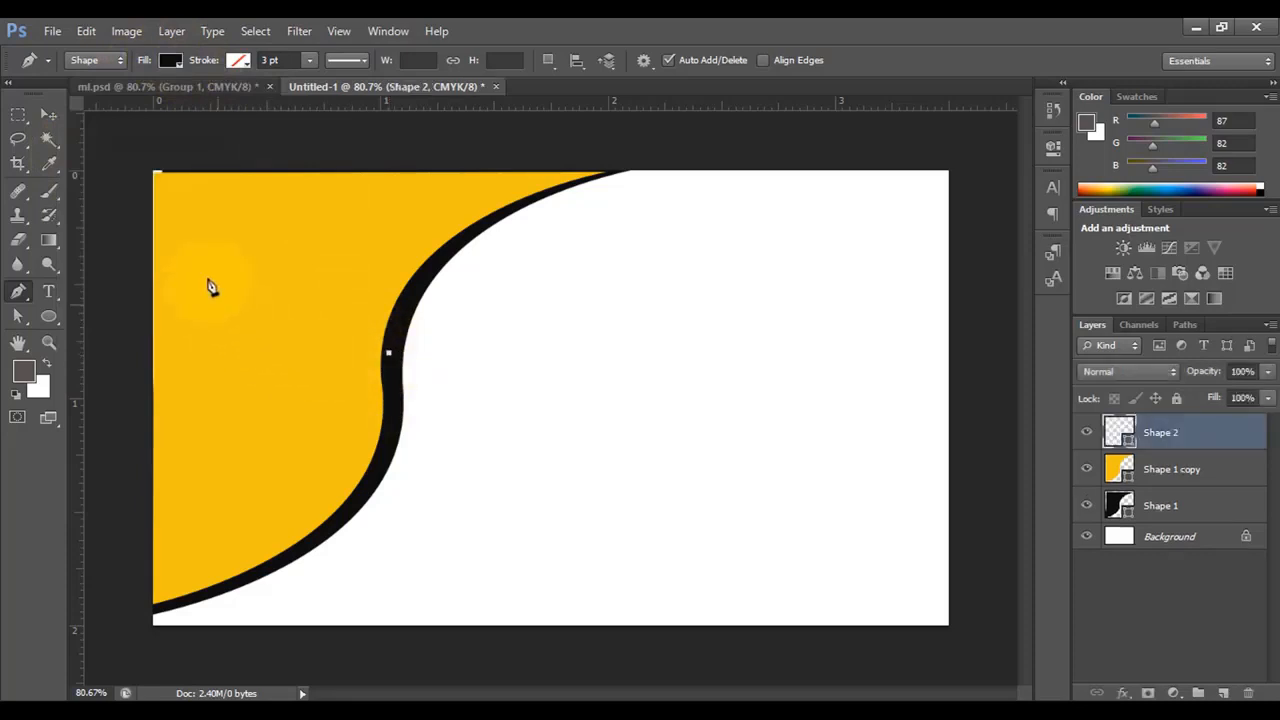
pyautogui.moveTo(208, 241); pyautogui.dragTo(185, 128)
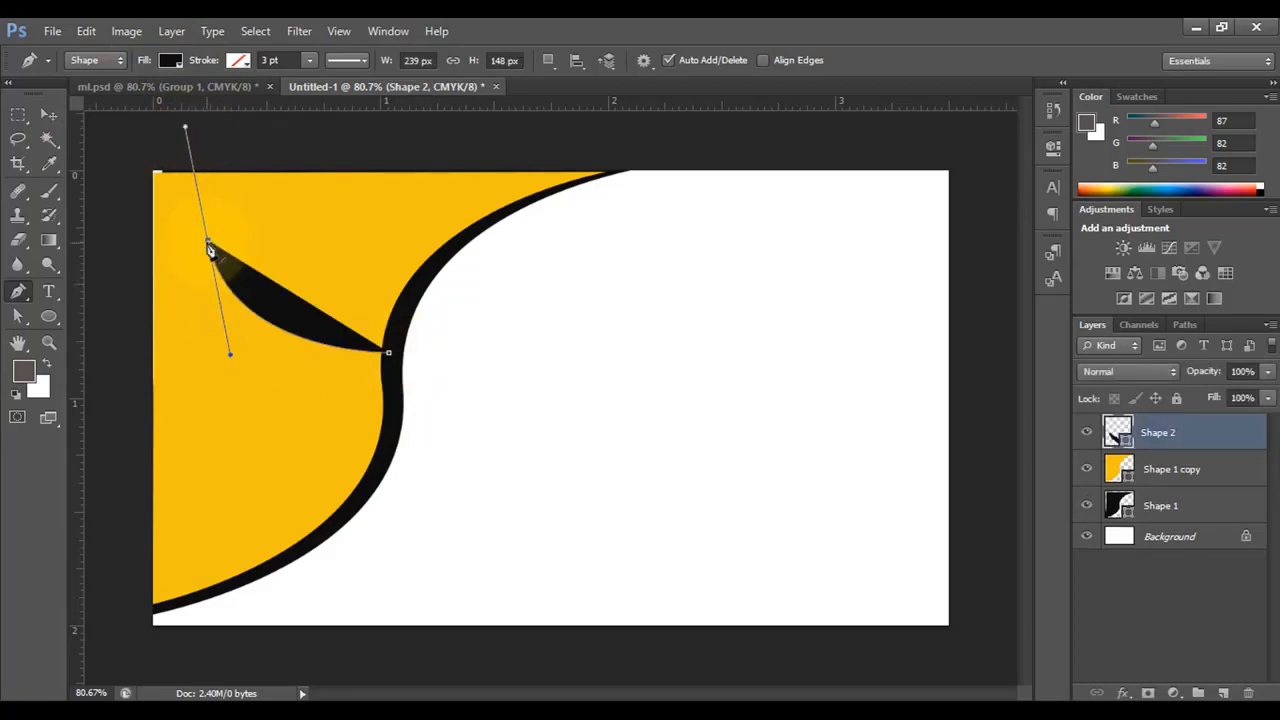
pyautogui.click(209, 243)
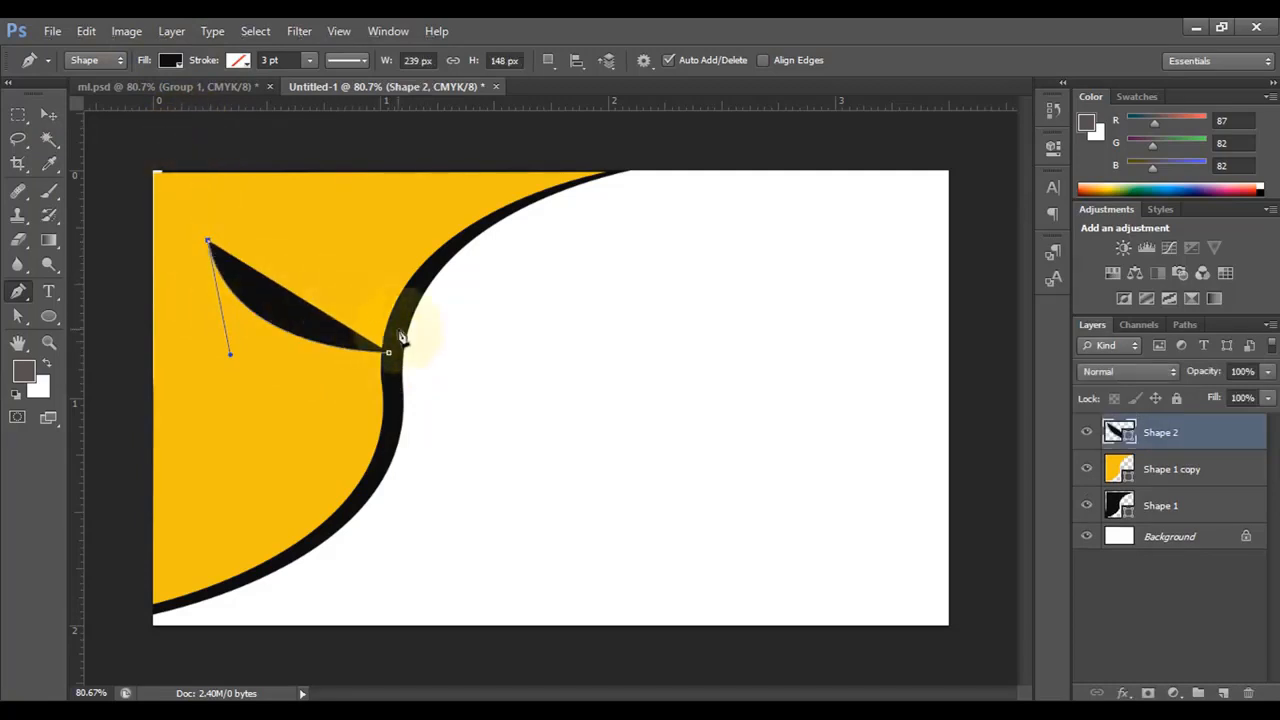
pyautogui.moveTo(394, 333); pyautogui.dragTo(527, 315)
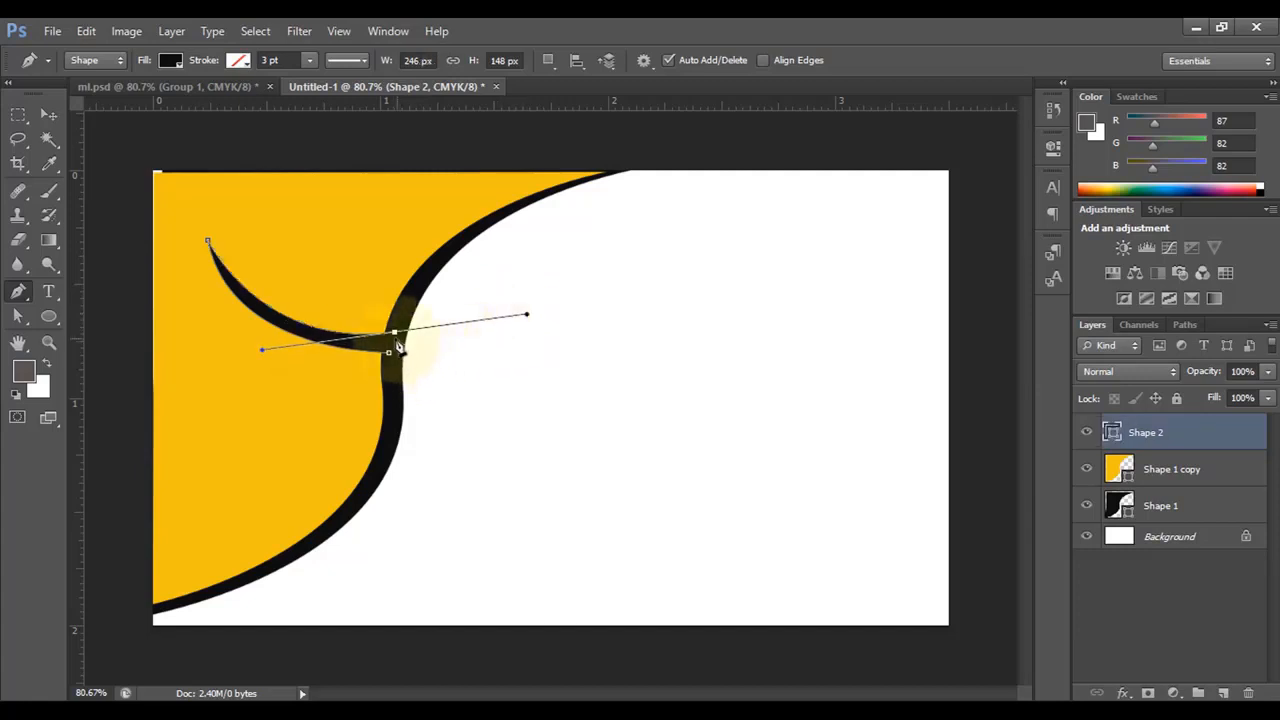
pyautogui.click(396, 337)
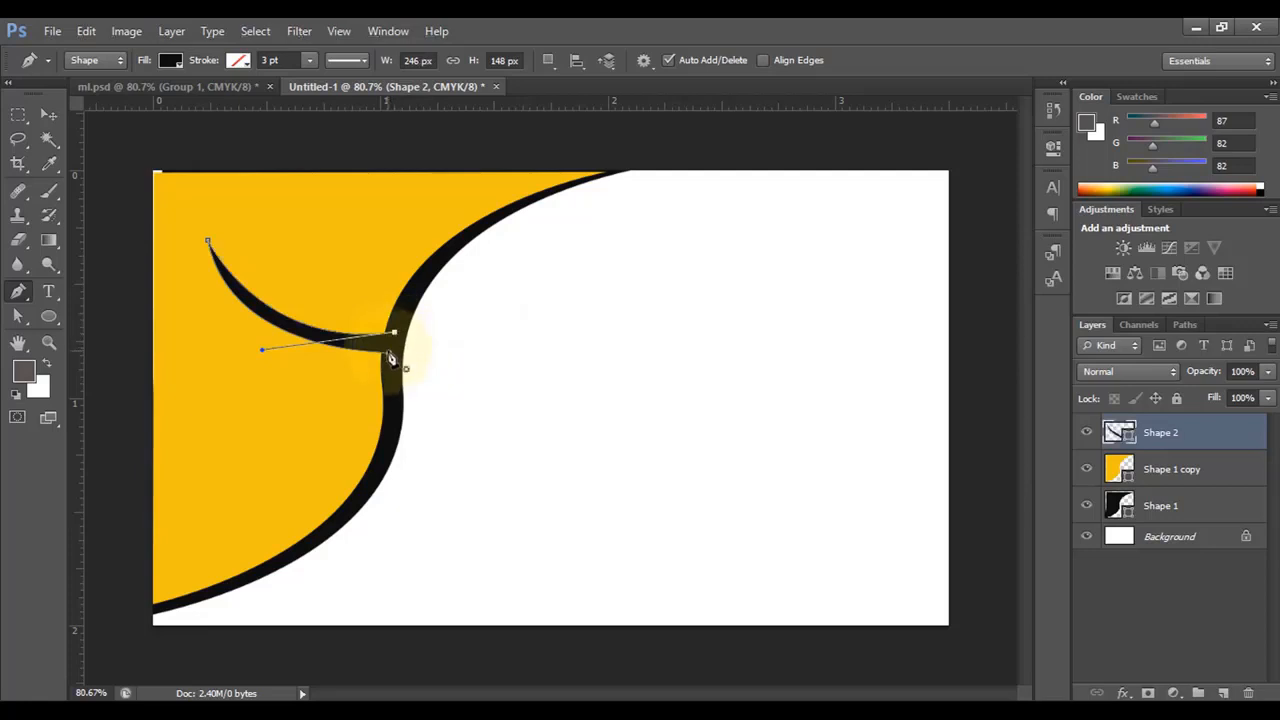
pyautogui.press('Return')
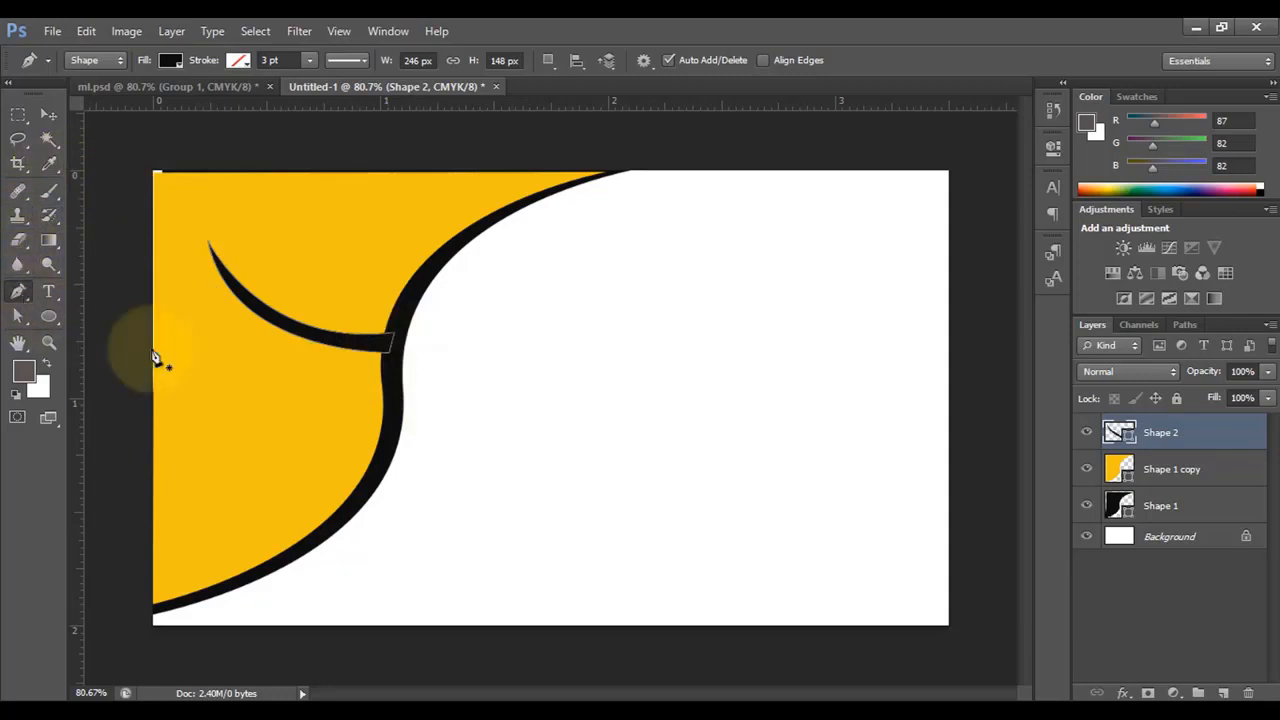
pyautogui.click(371, 482)
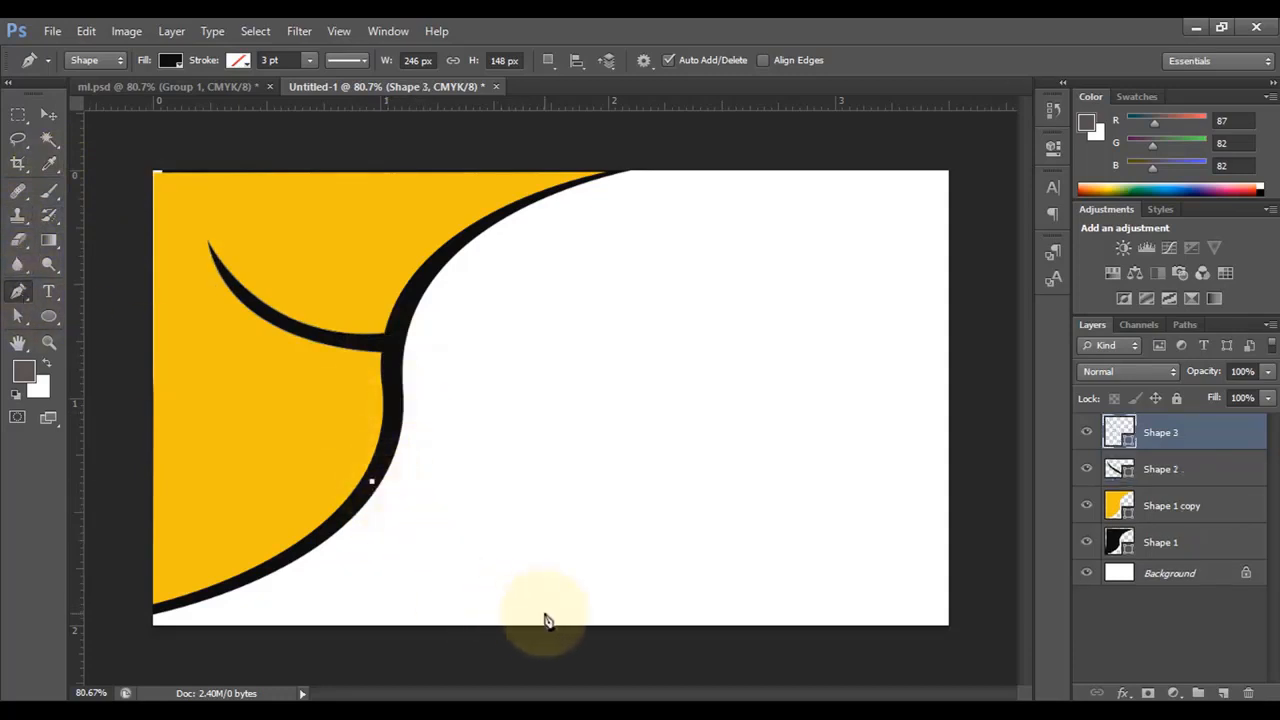
# - Draw a thin black curve from the S-curve down to the card's bottom edge
pyautogui.moveTo(554, 615); pyautogui.dragTo(736, 622)
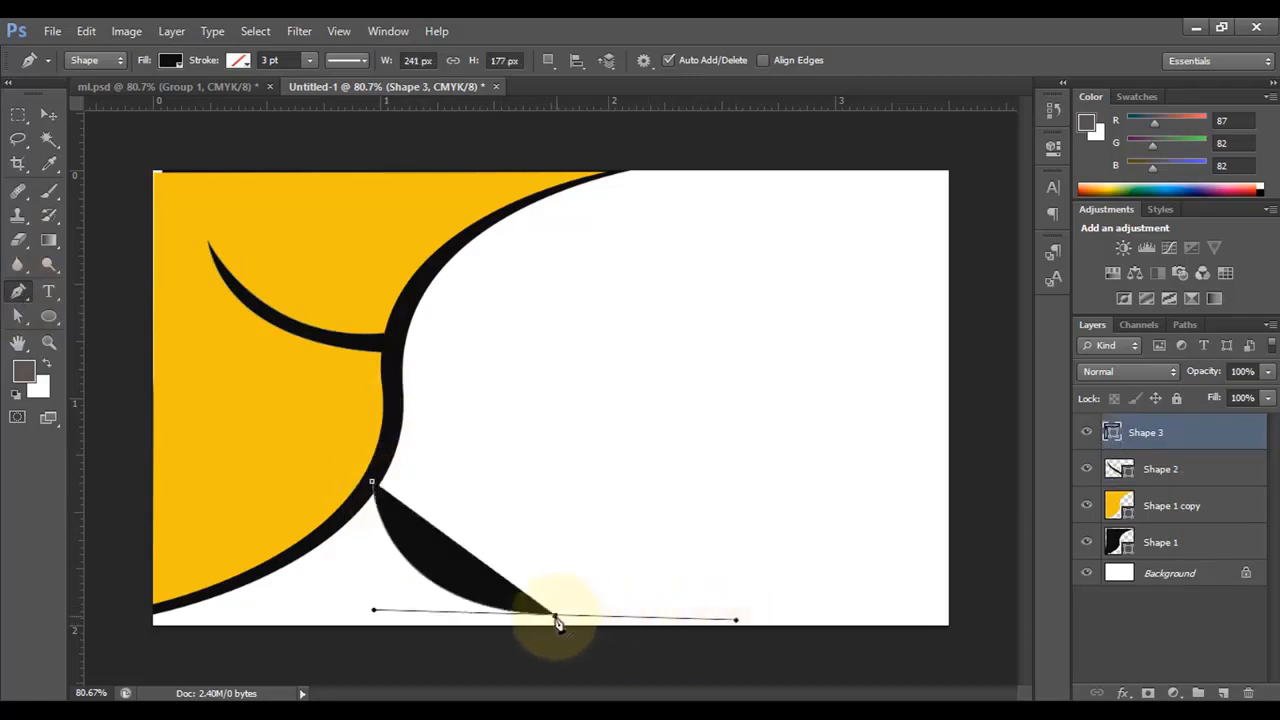
pyautogui.keyDown('alt'); pyautogui.click(555, 616); pyautogui.keyUp('alt')
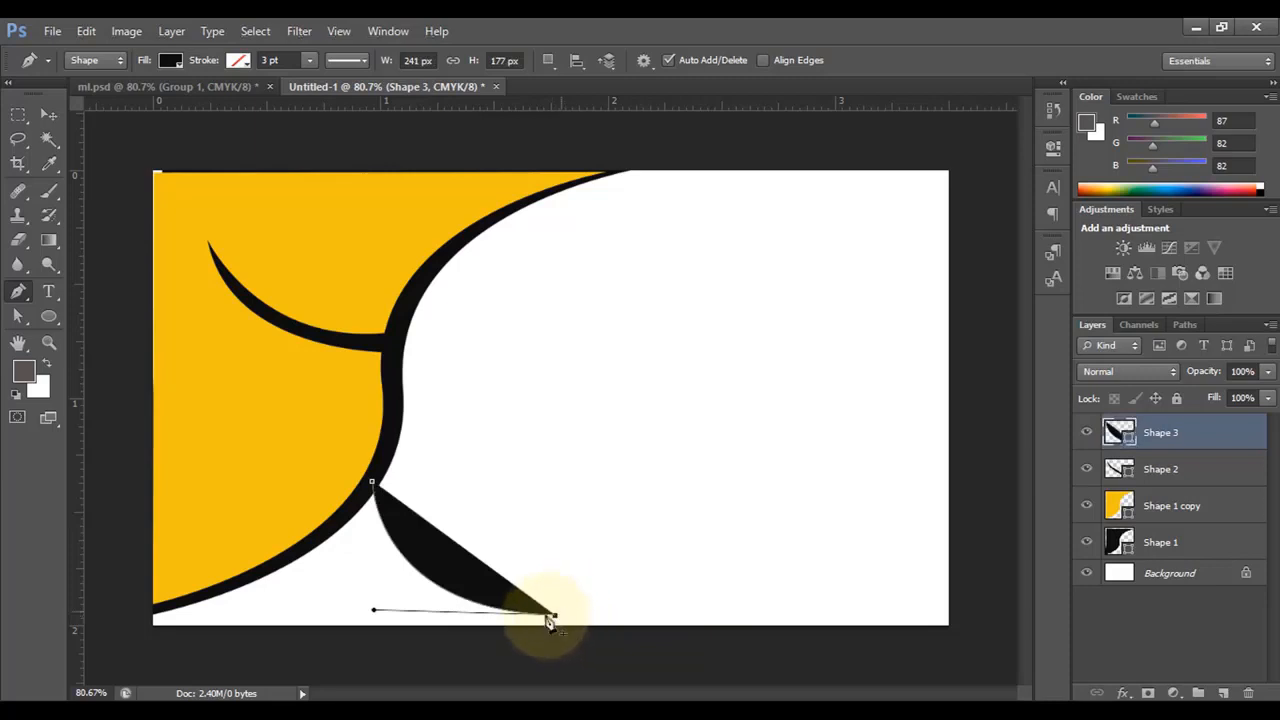
pyautogui.moveTo(388, 468); pyautogui.dragTo(382, 338)
pyautogui.click(388, 469)
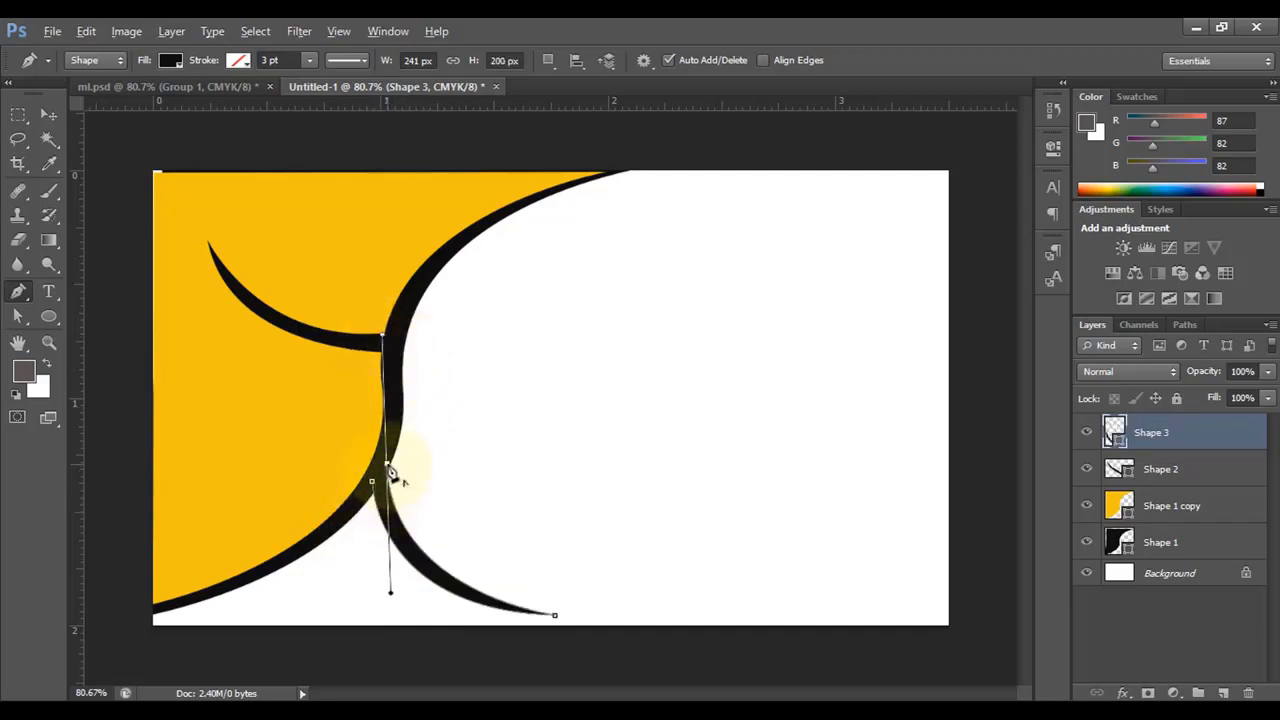
pyautogui.keyDown('alt'); pyautogui.click(387, 467); pyautogui.keyUp('alt')
pyautogui.press('Escape')
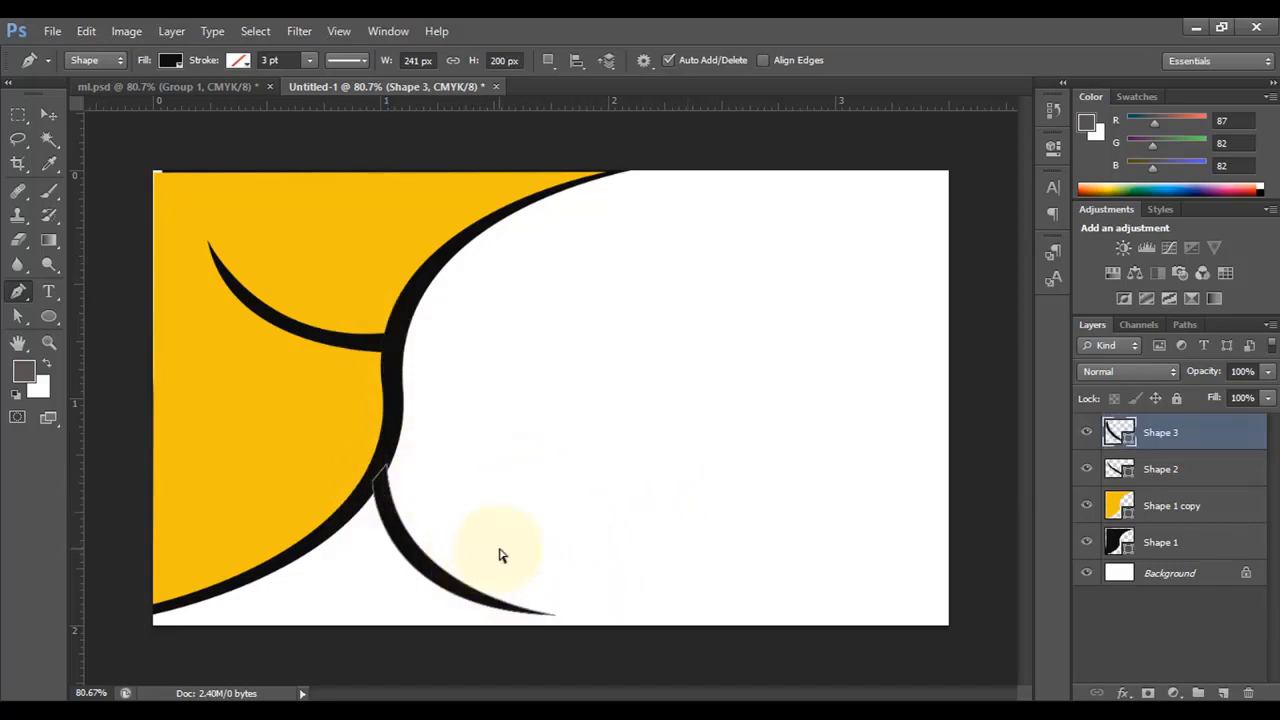
# - Stretch the lower curve Shape 3 down to meet the bottom edge
pyautogui.hotkey('ctrl', 't')
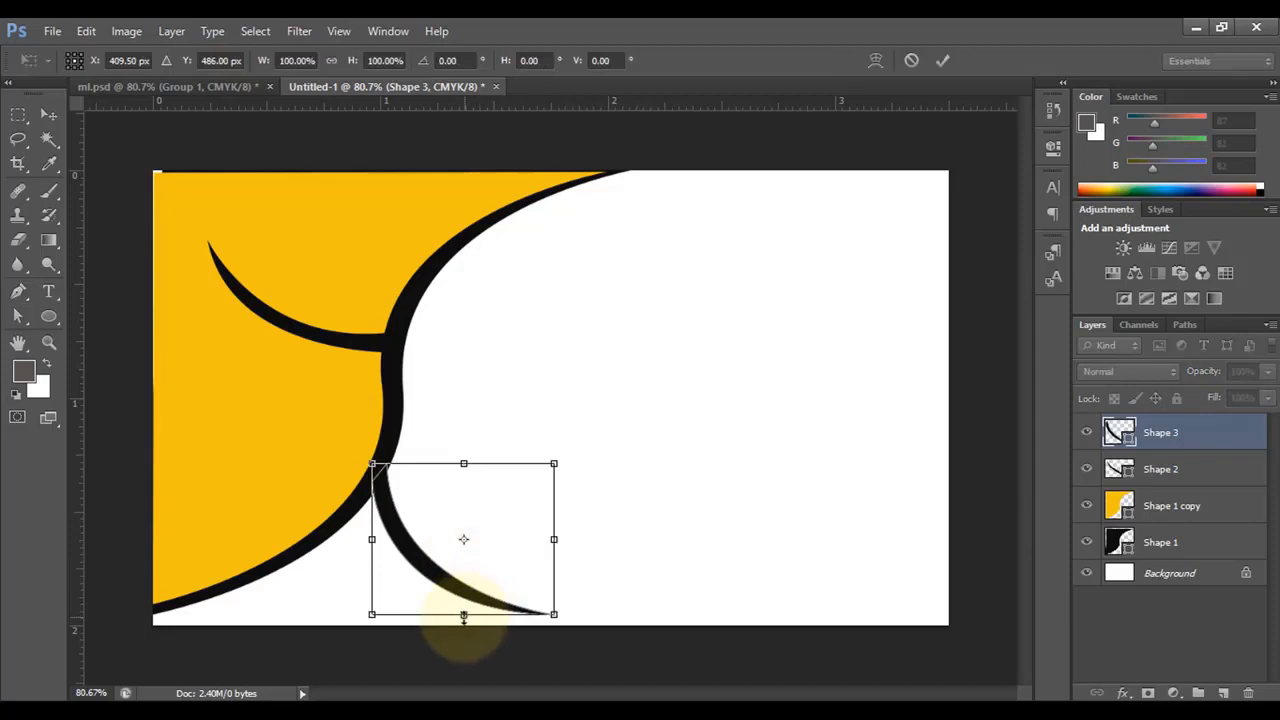
pyautogui.moveTo(463, 615); pyautogui.dragTo(543, 622)
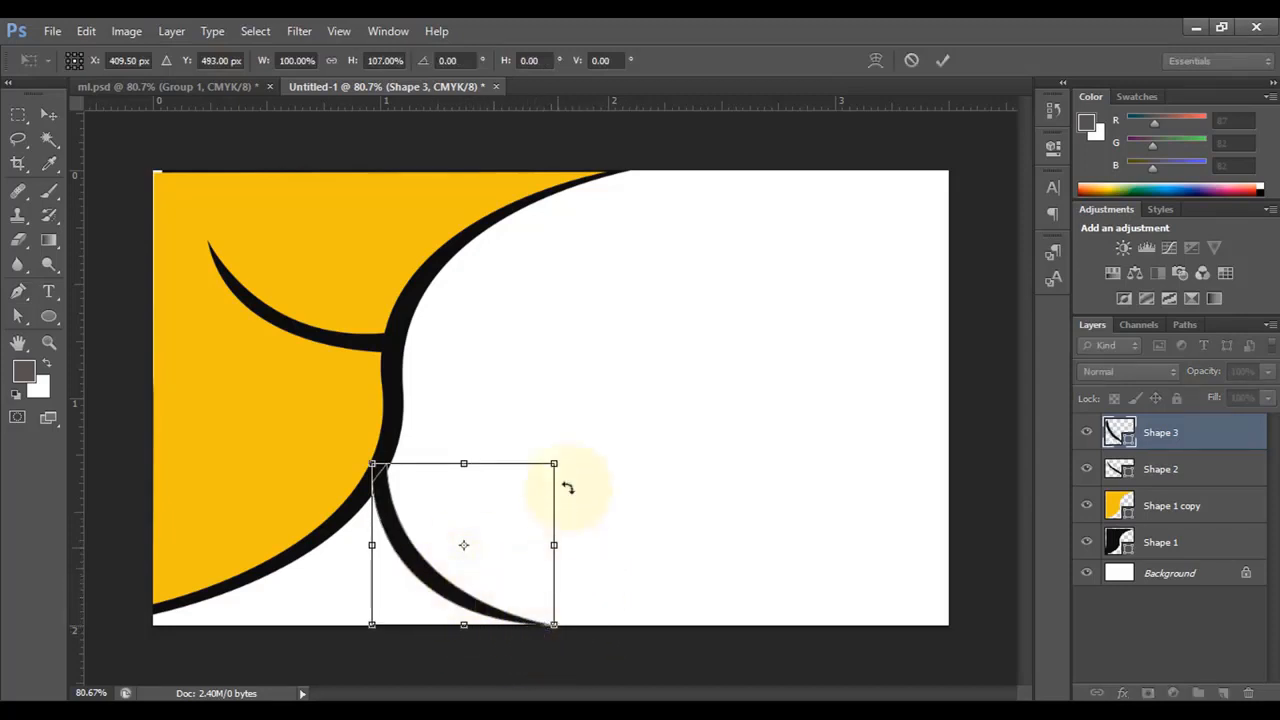
pyautogui.click(944, 61)
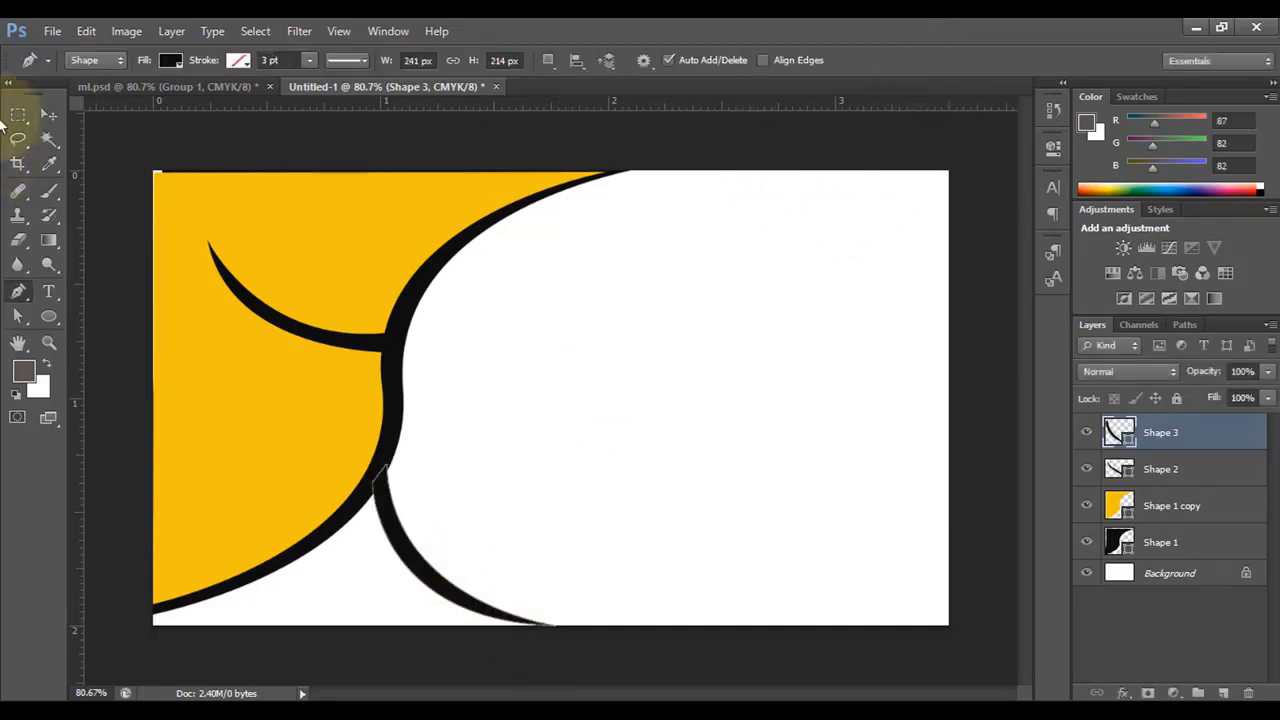
# - Deselect layers and trace a new shape from the lower-left corner along the yellow edge
pyautogui.click(49, 117)
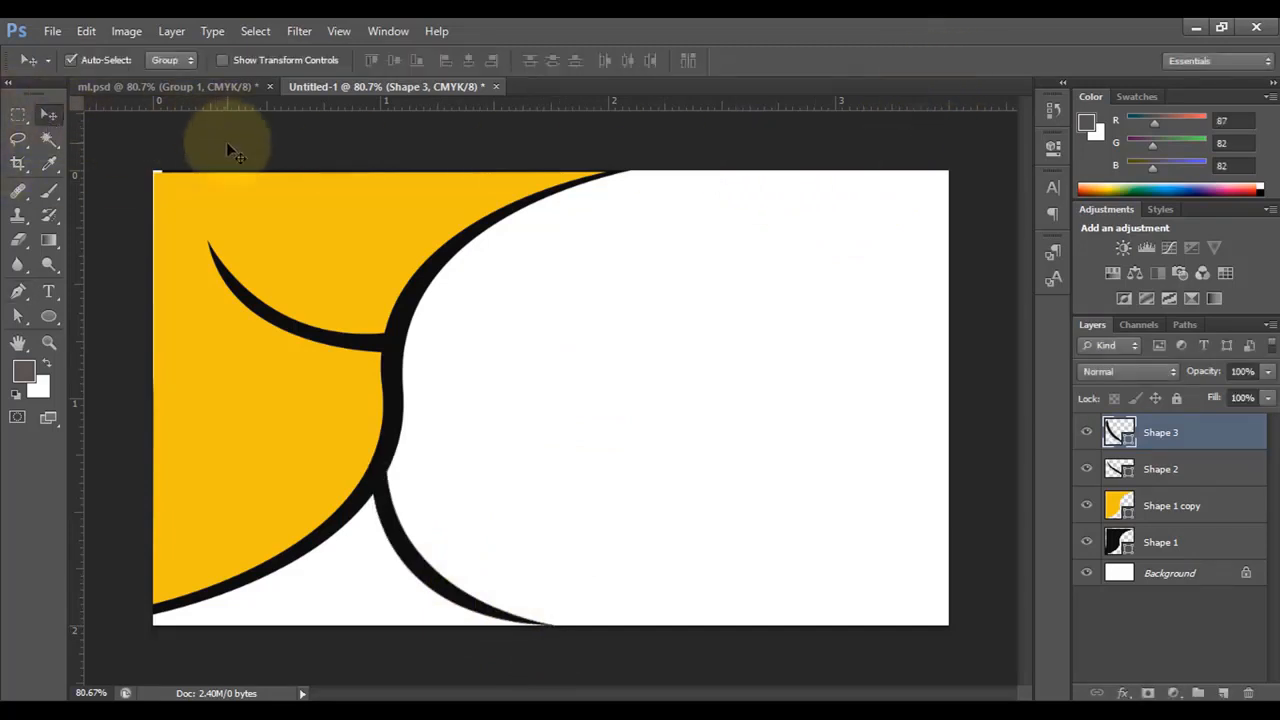
pyautogui.click(228, 138)
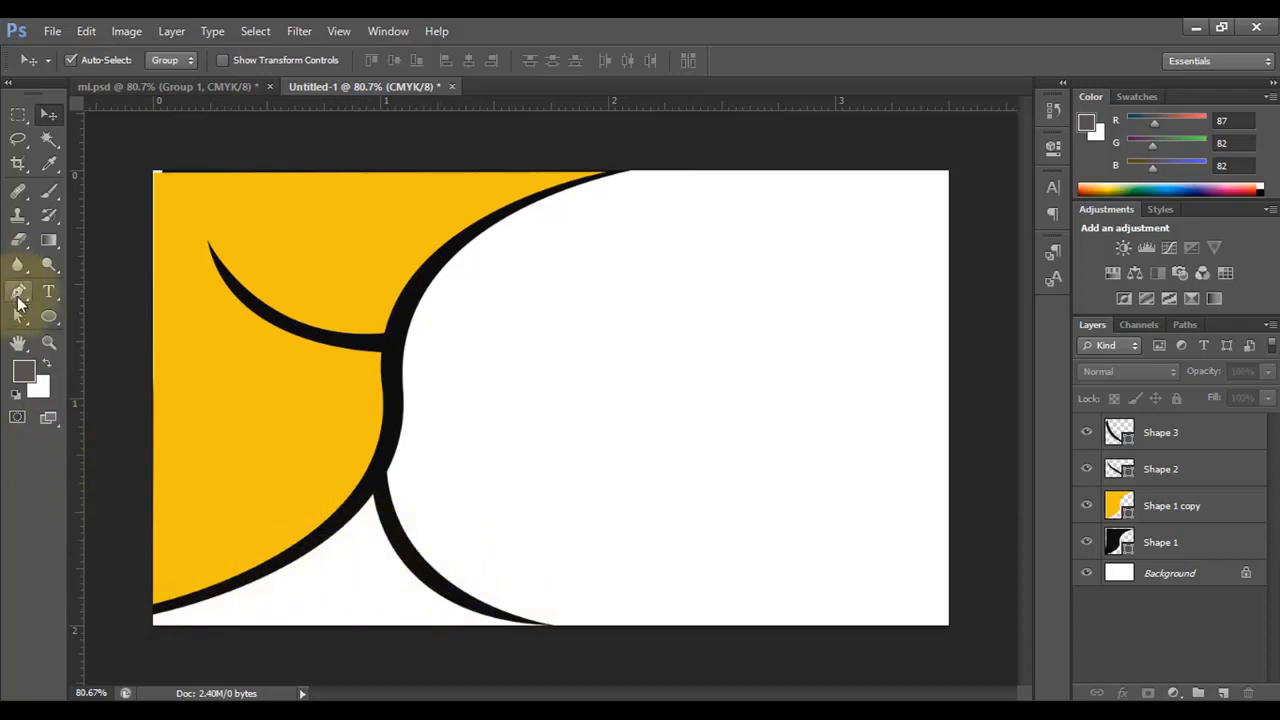
pyautogui.click(19, 292)
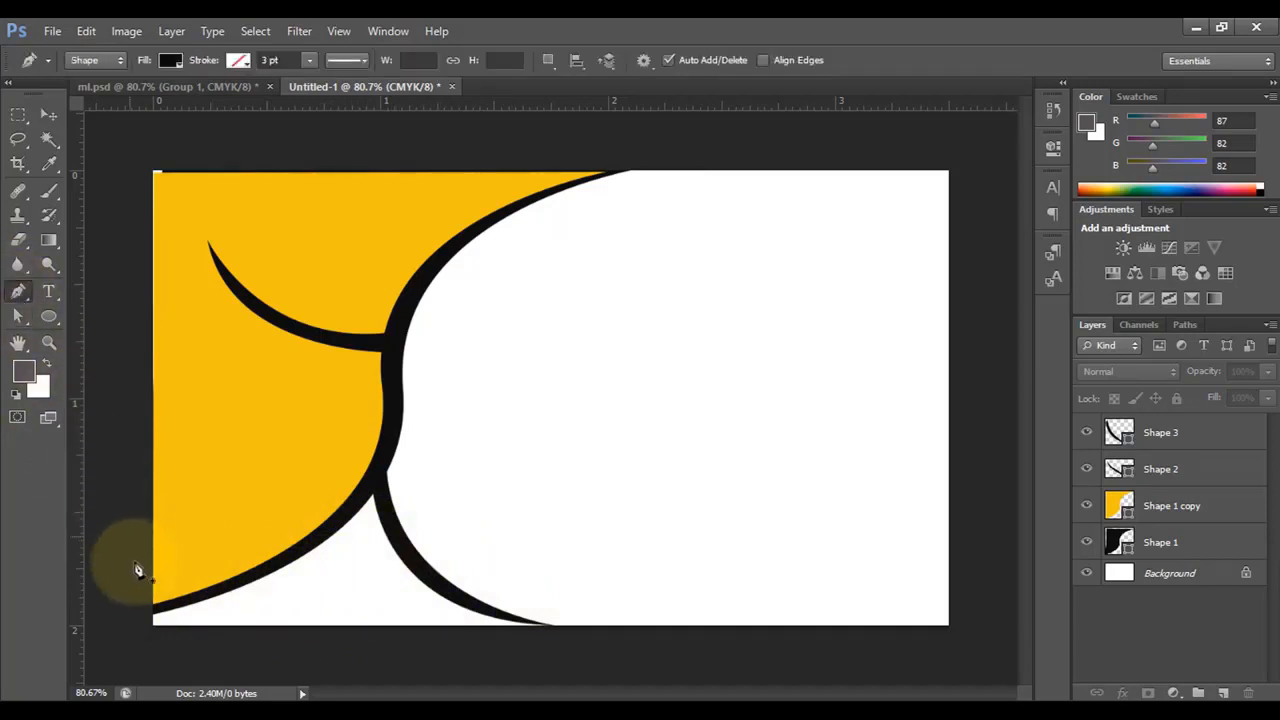
pyautogui.click(131, 618)
pyautogui.click(192, 598)
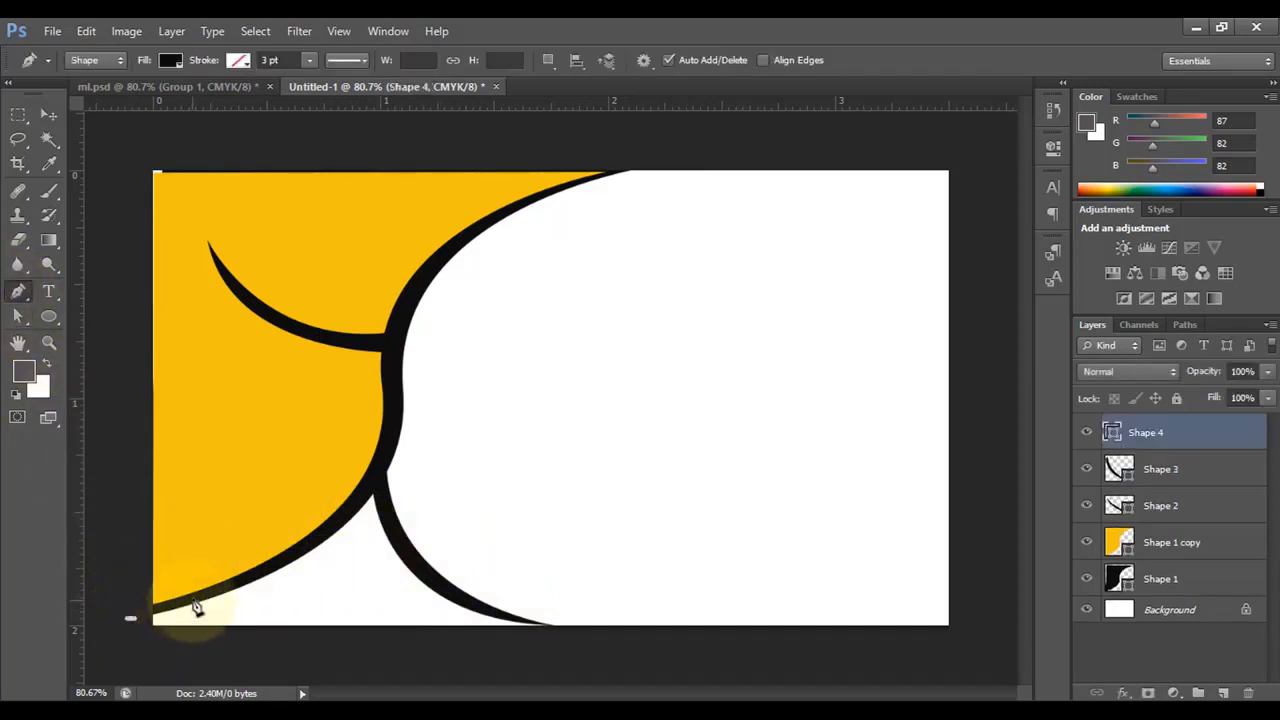
pyautogui.click(284, 560)
pyautogui.click(334, 528)
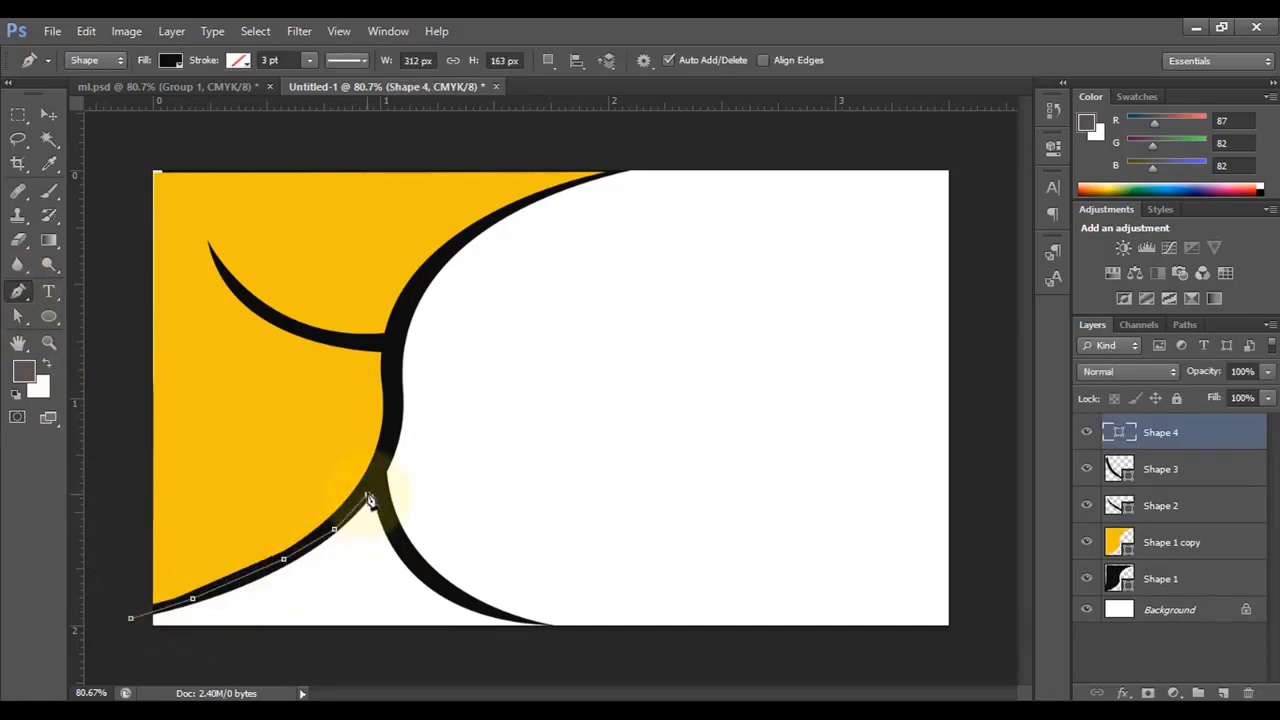
pyautogui.click(369, 498)
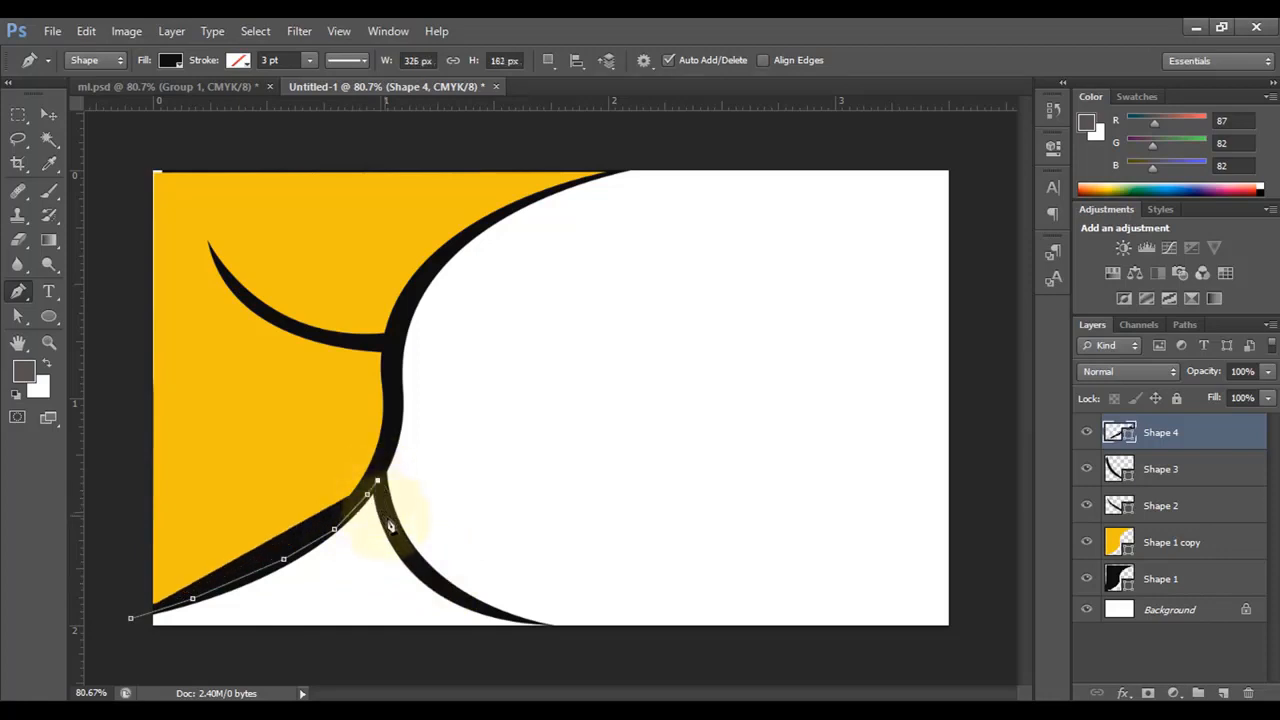
# - Continue the outline down the lower black curve and close it below the card's bottom
pyautogui.click(386, 517)
pyautogui.click(419, 564)
pyautogui.click(459, 597)
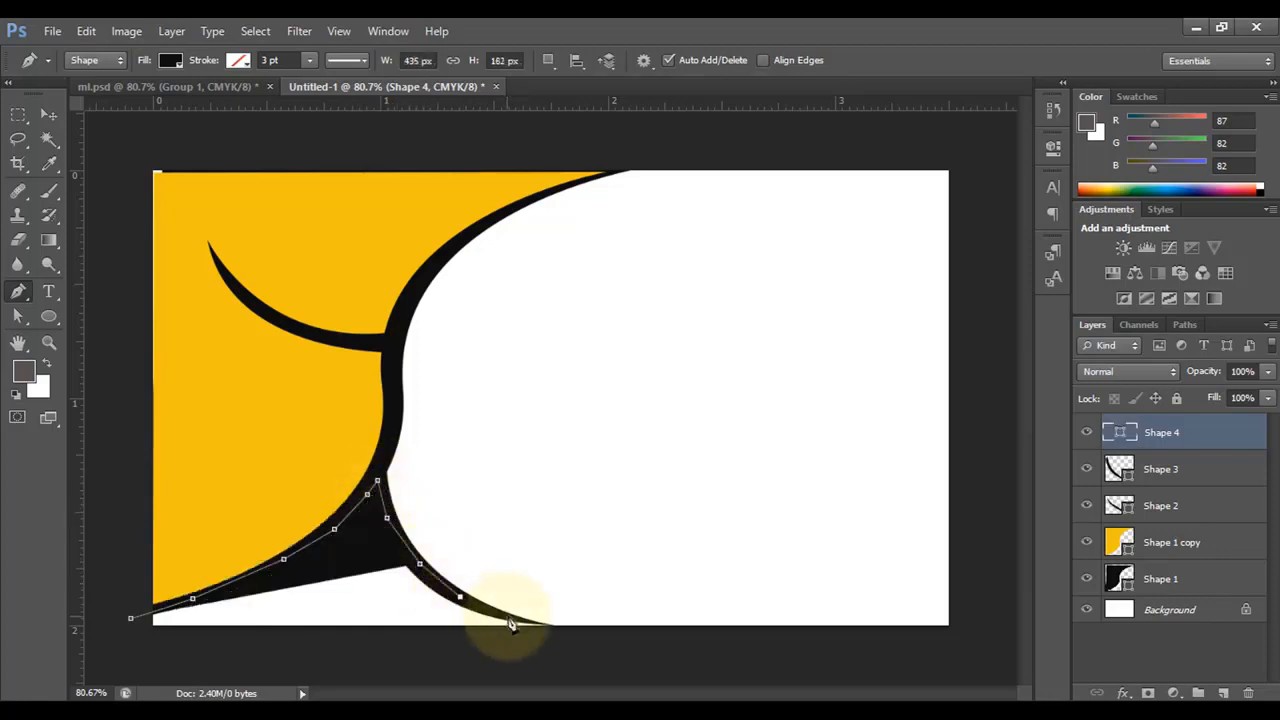
pyautogui.click(508, 617)
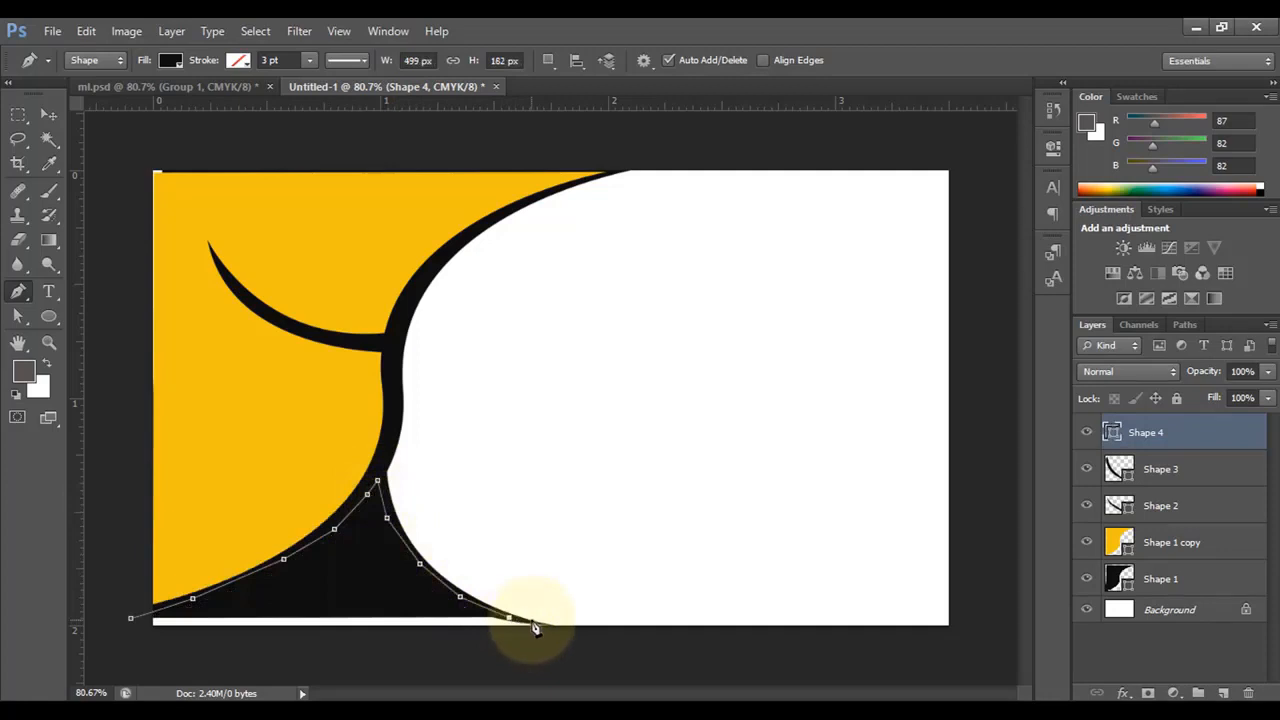
pyautogui.click(532, 621)
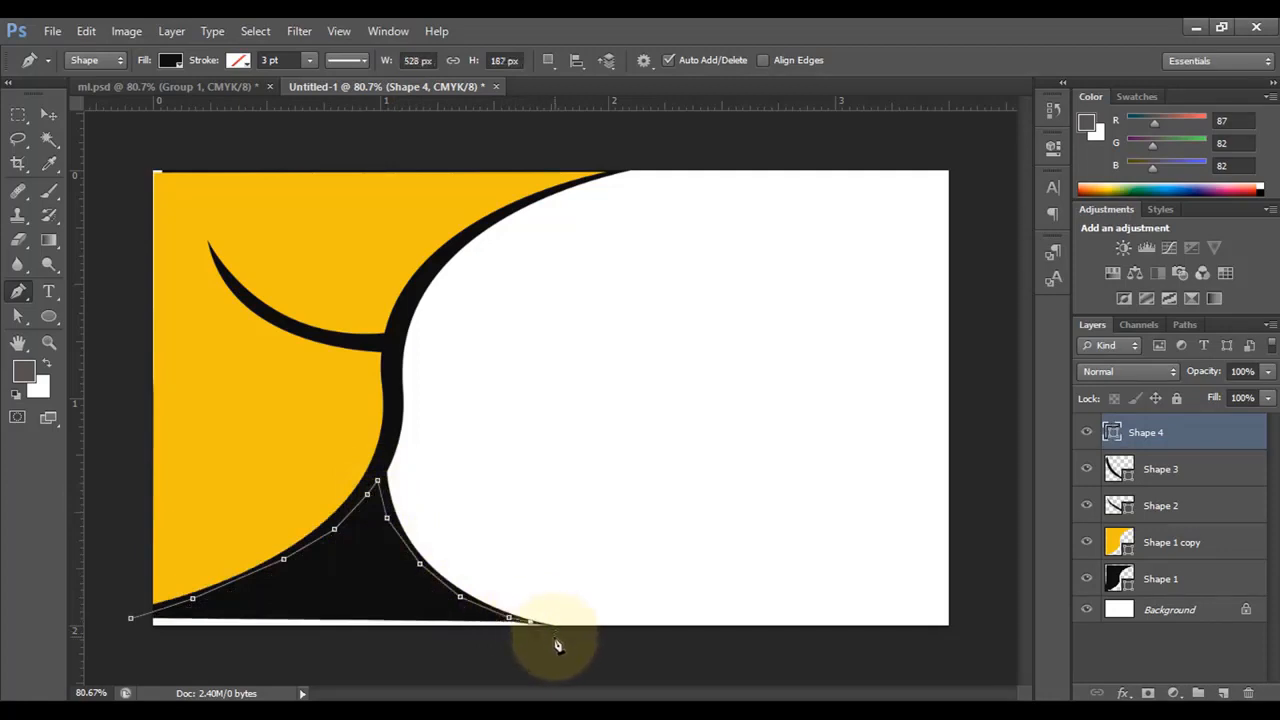
pyautogui.click(521, 651)
pyautogui.click(198, 654)
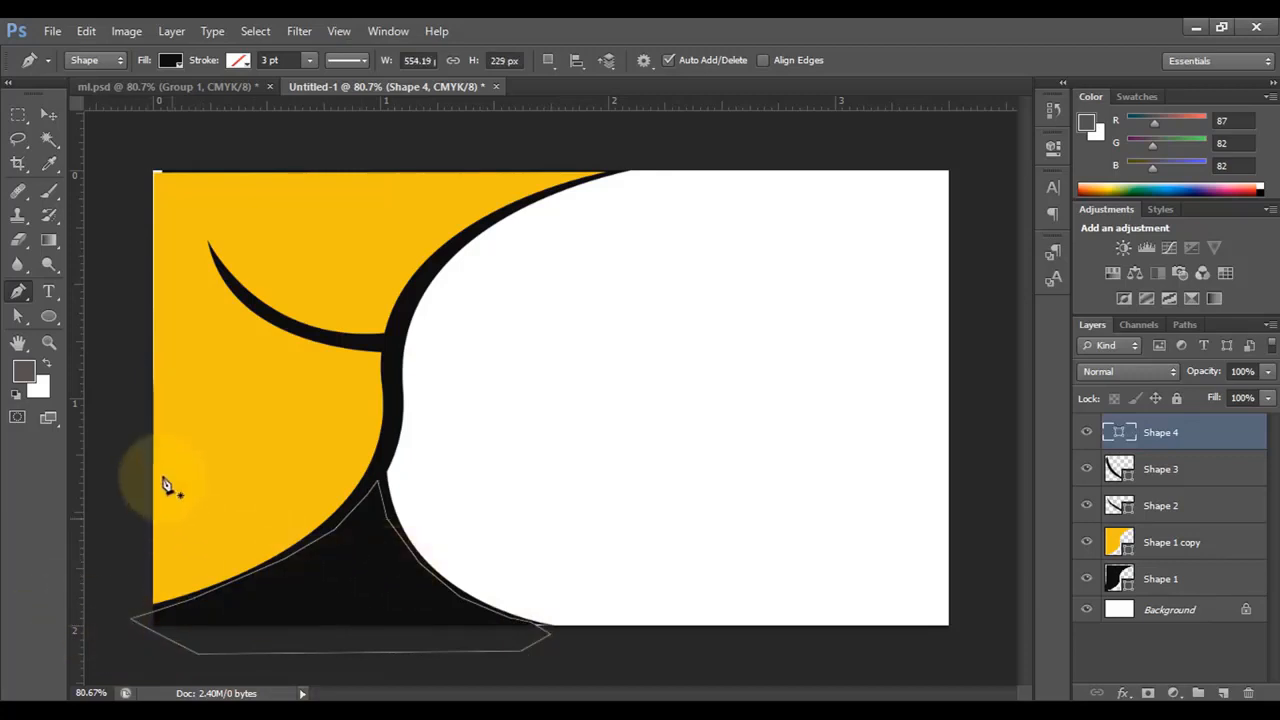
# - Fill Shape 4 with the card's yellow sampled from the canvas
pyautogui.click(171, 61)
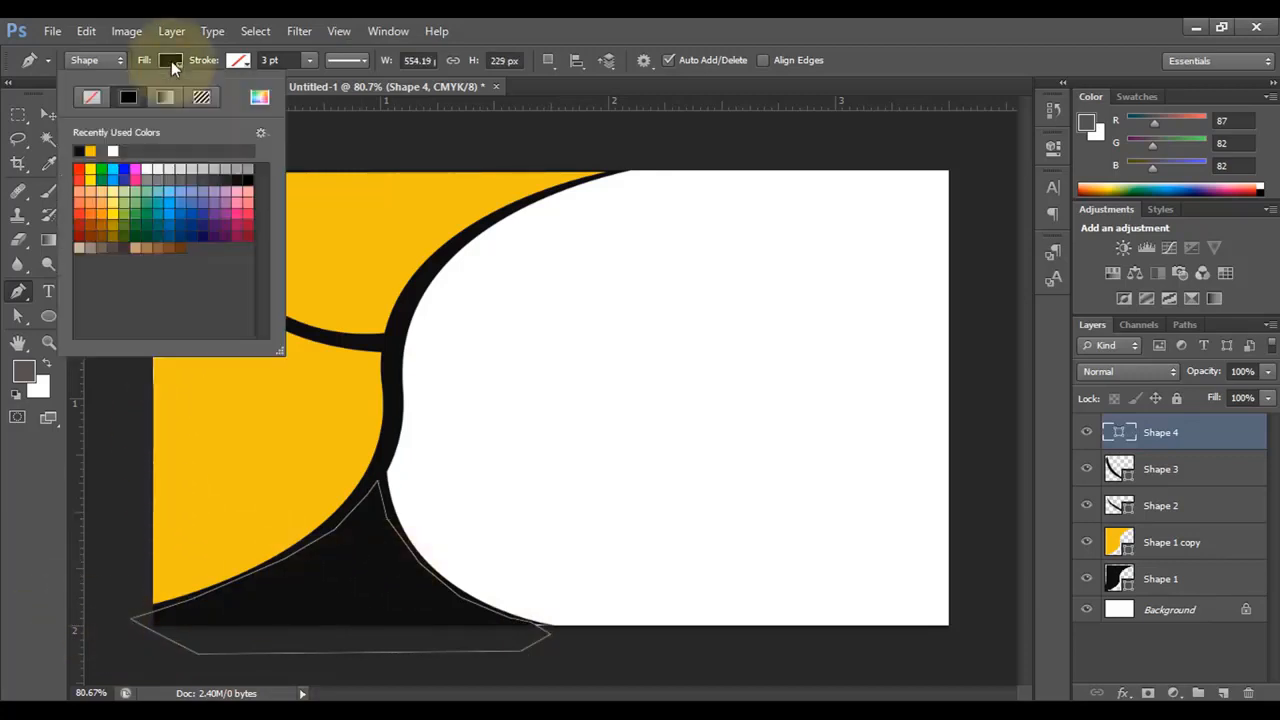
pyautogui.click(259, 97)
pyautogui.click(346, 226)
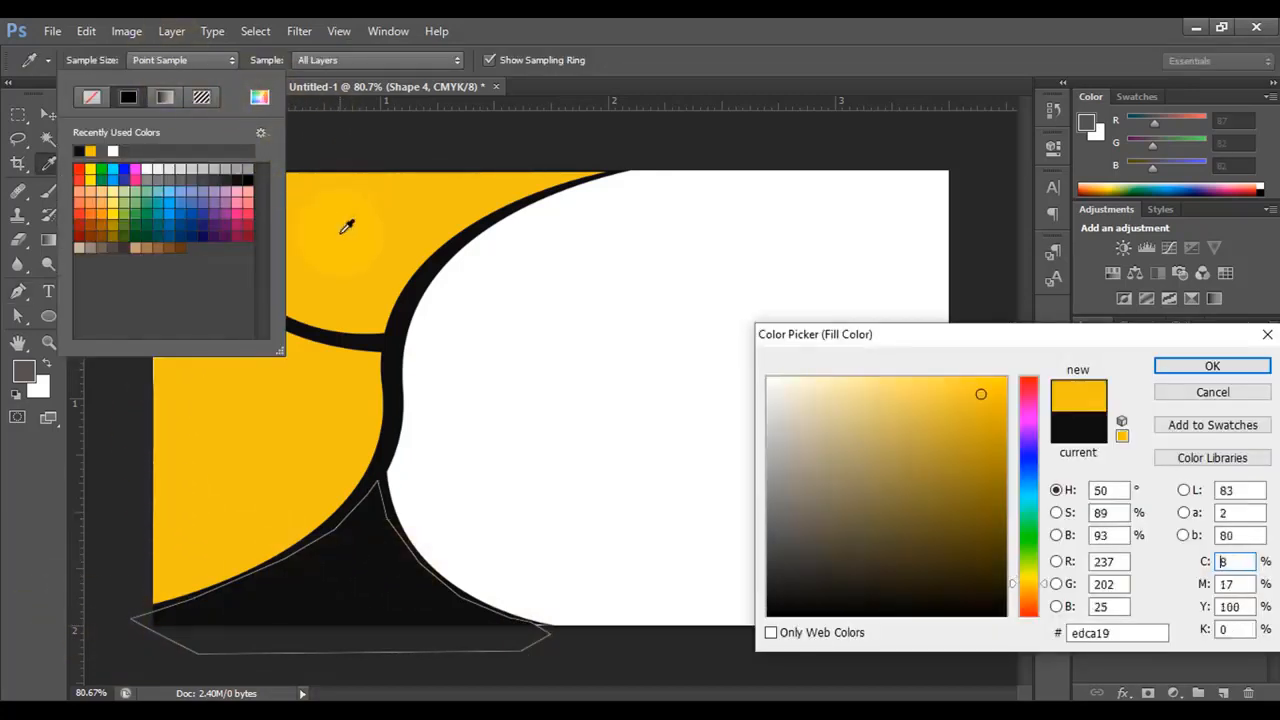
pyautogui.click(1228, 370)
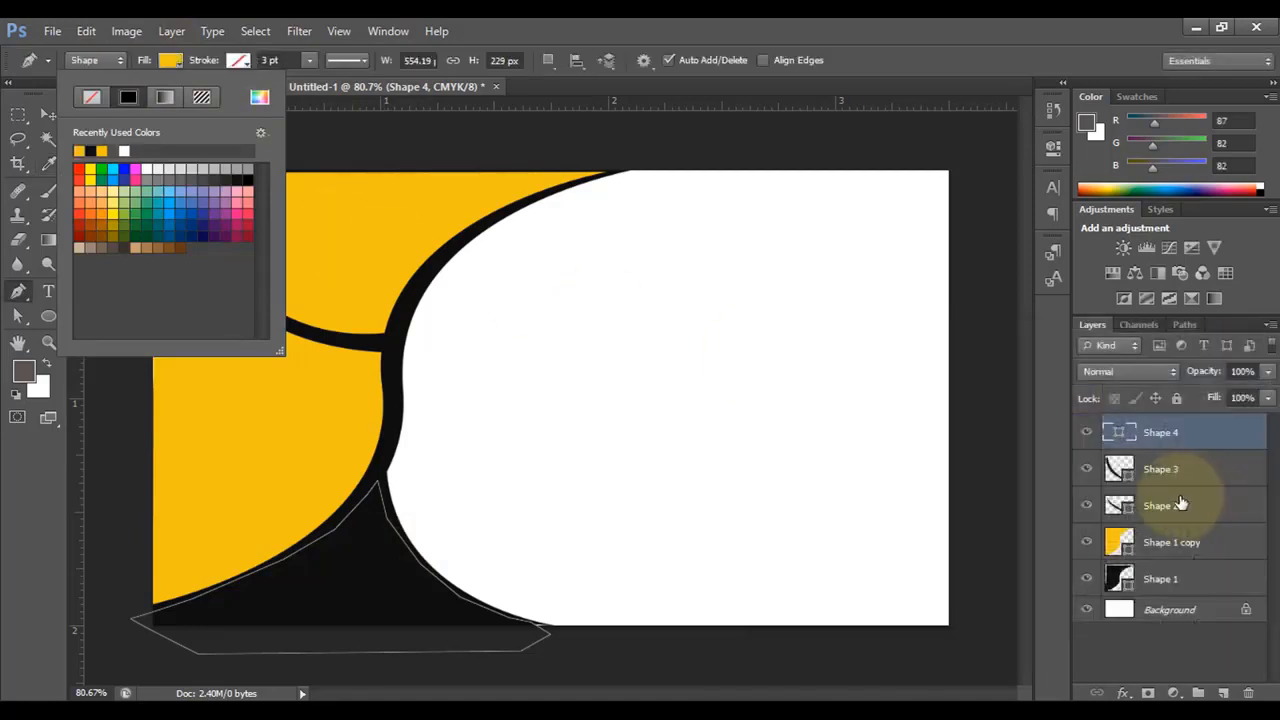
pyautogui.click(1165, 441)
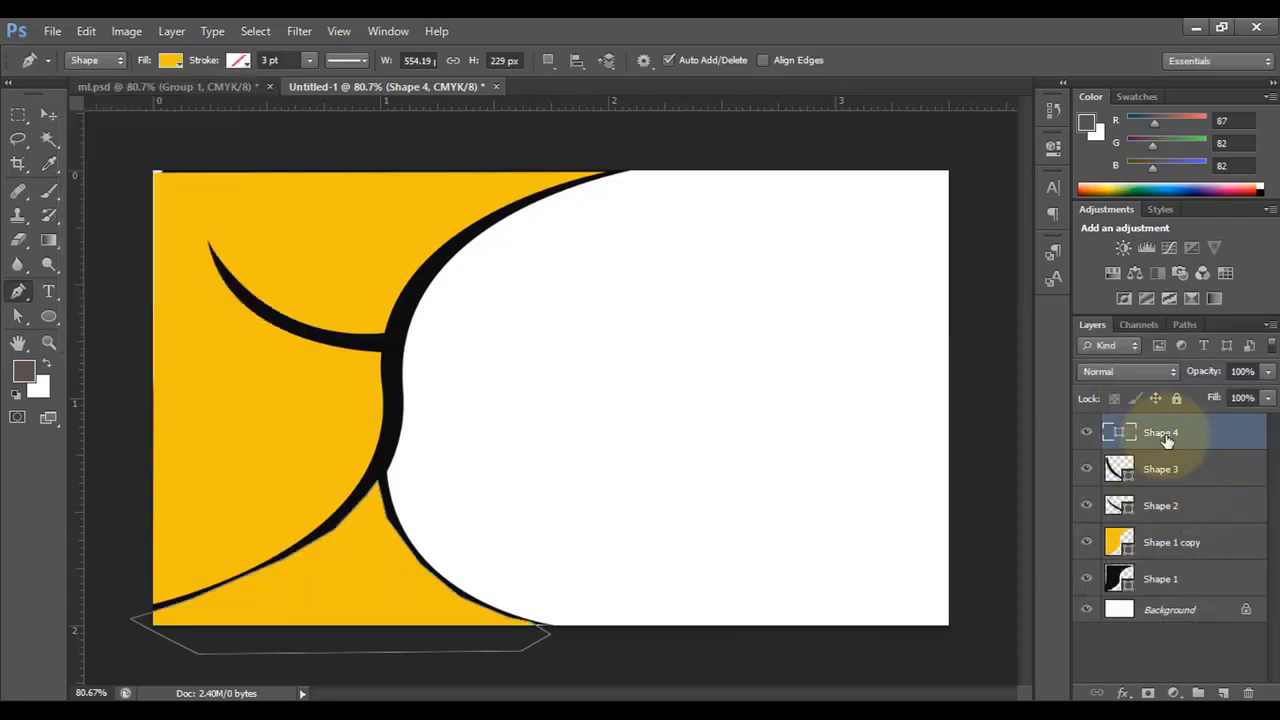
# - Move Shape 4 beneath Shape 1 in the Layers panel and deselect its path
pyautogui.moveTo(1165, 441); pyautogui.dragTo(1160, 590)
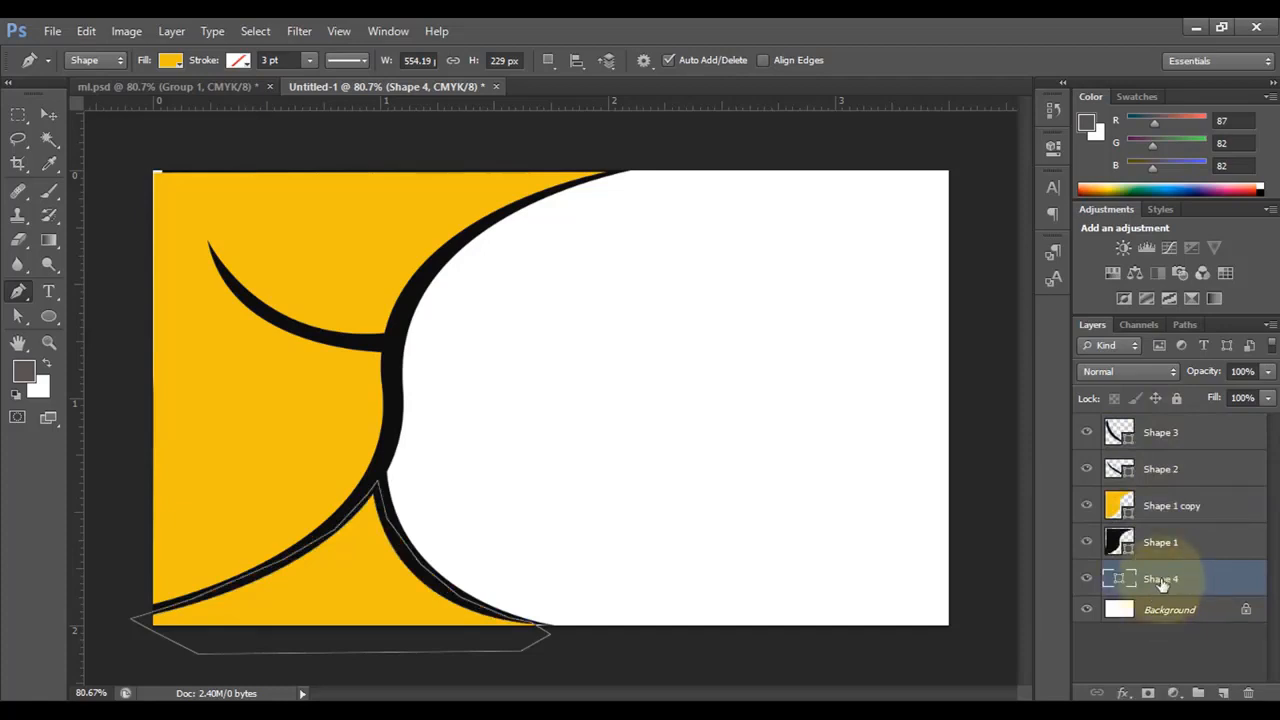
pyautogui.click(47, 113)
pyautogui.click(131, 254)
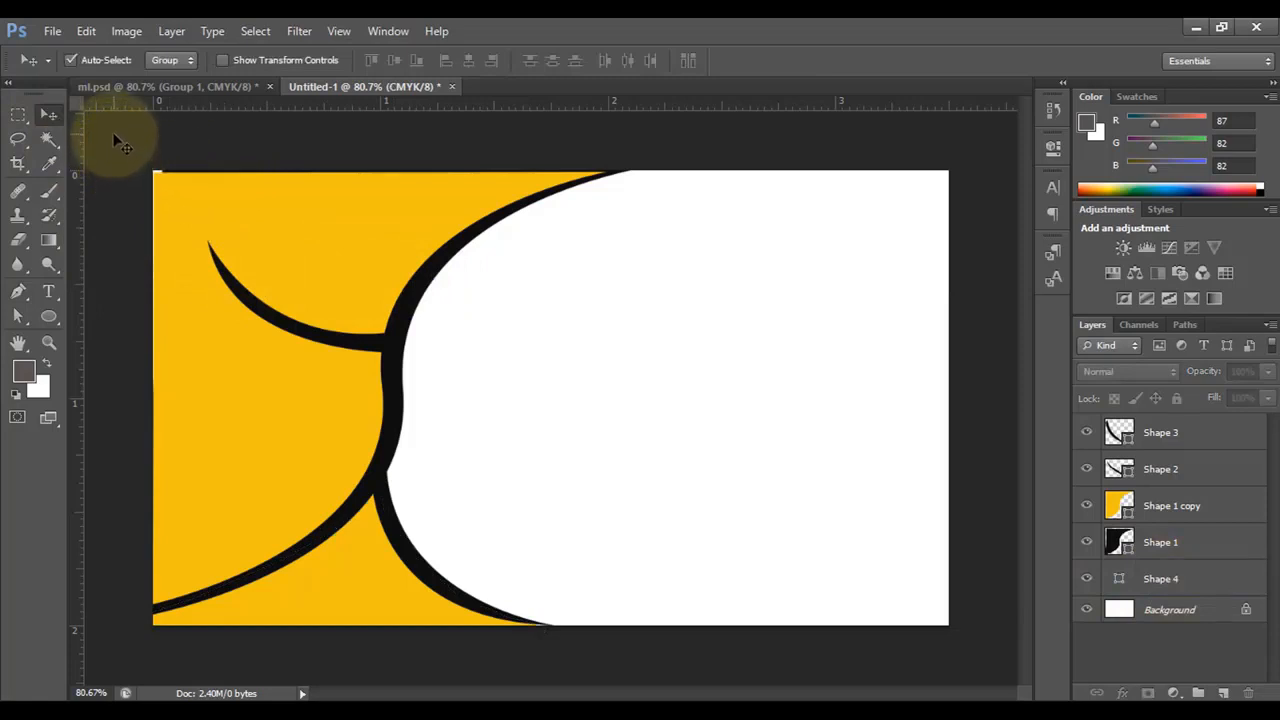
# - Marquee-select all five shapes and stretch them to about 101.2% height
pyautogui.moveTo(118, 143); pyautogui.dragTo(503, 630)
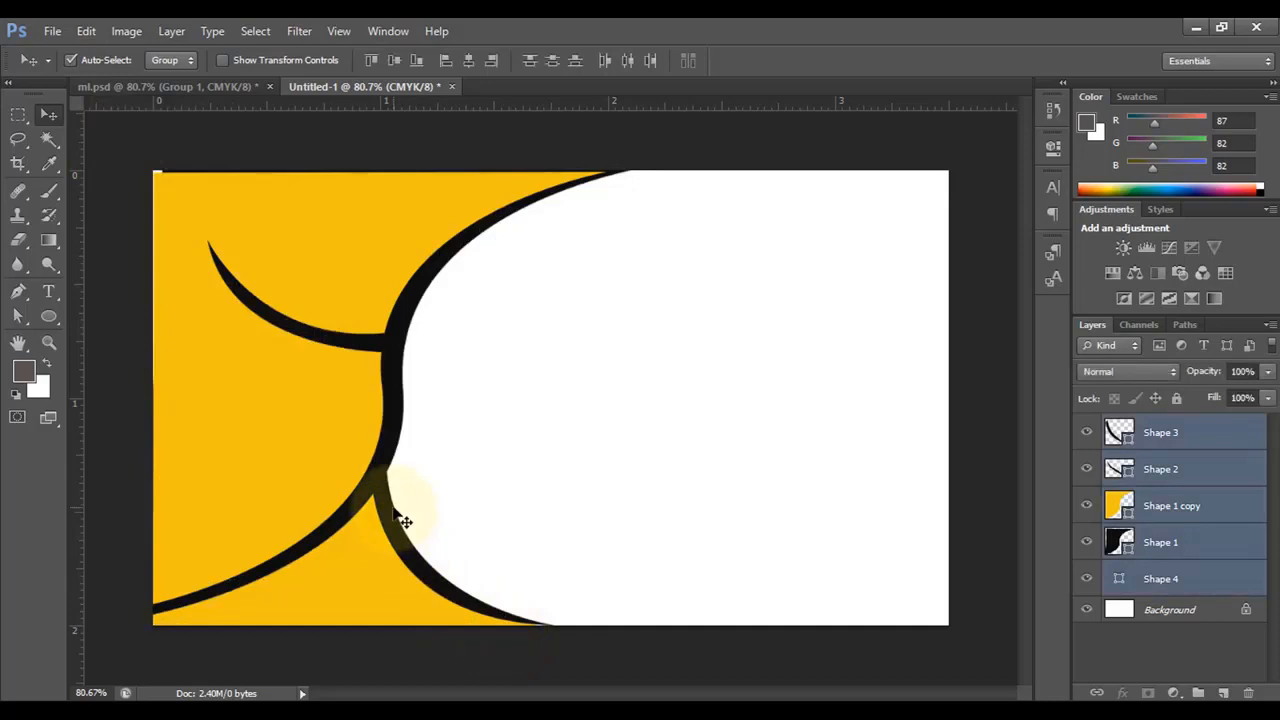
pyautogui.hotkey('ctrl', 't')
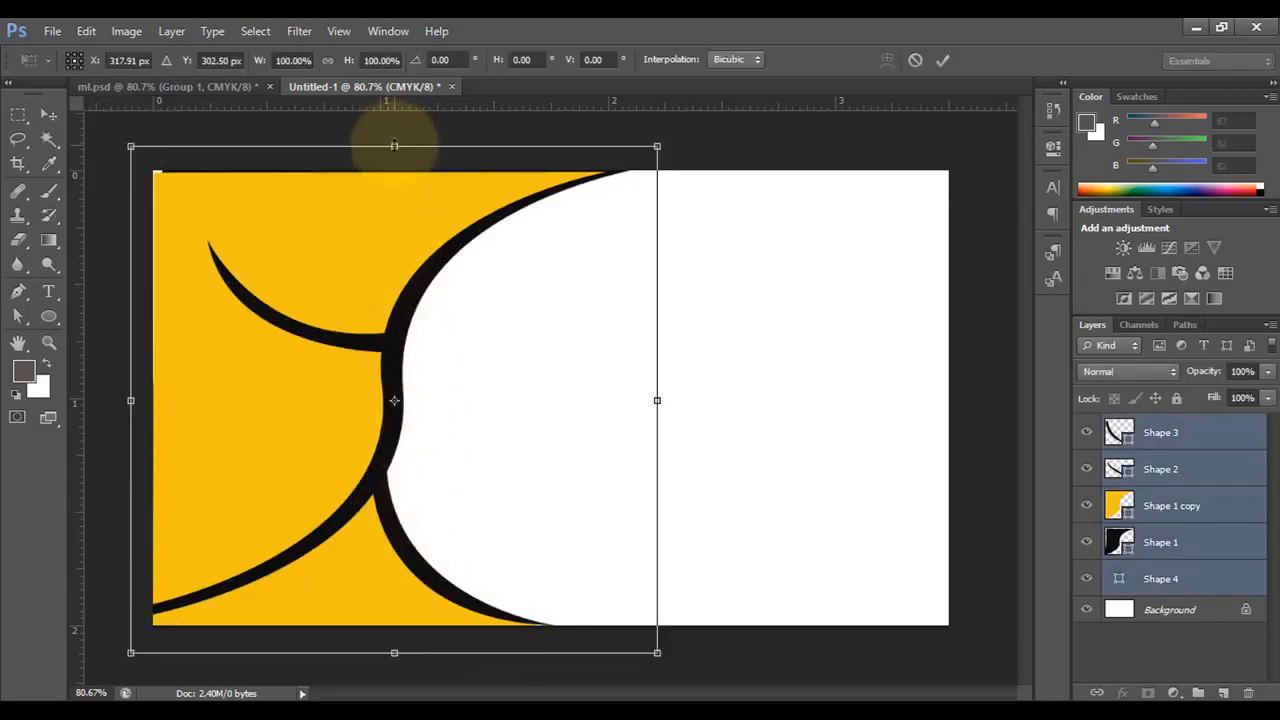
pyautogui.moveTo(394, 145); pyautogui.dragTo(394, 141)
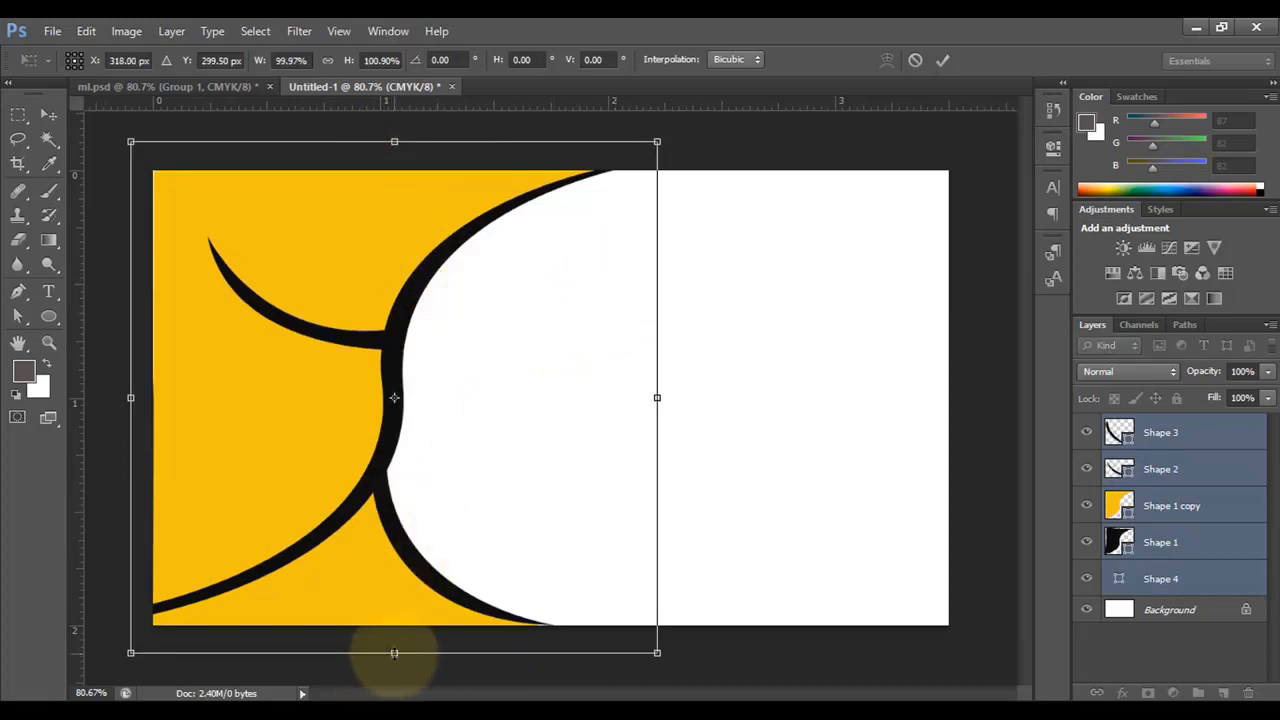
pyautogui.moveTo(394, 653); pyautogui.dragTo(394, 654)
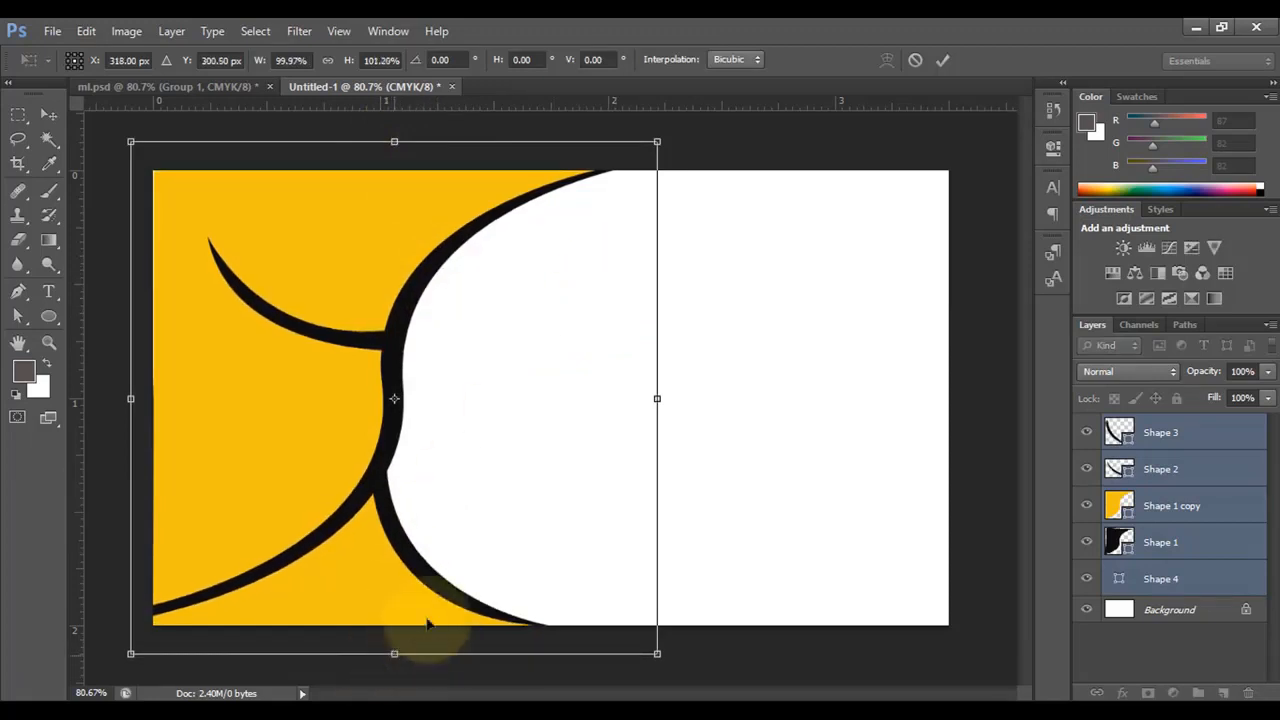
pyautogui.click(943, 59)
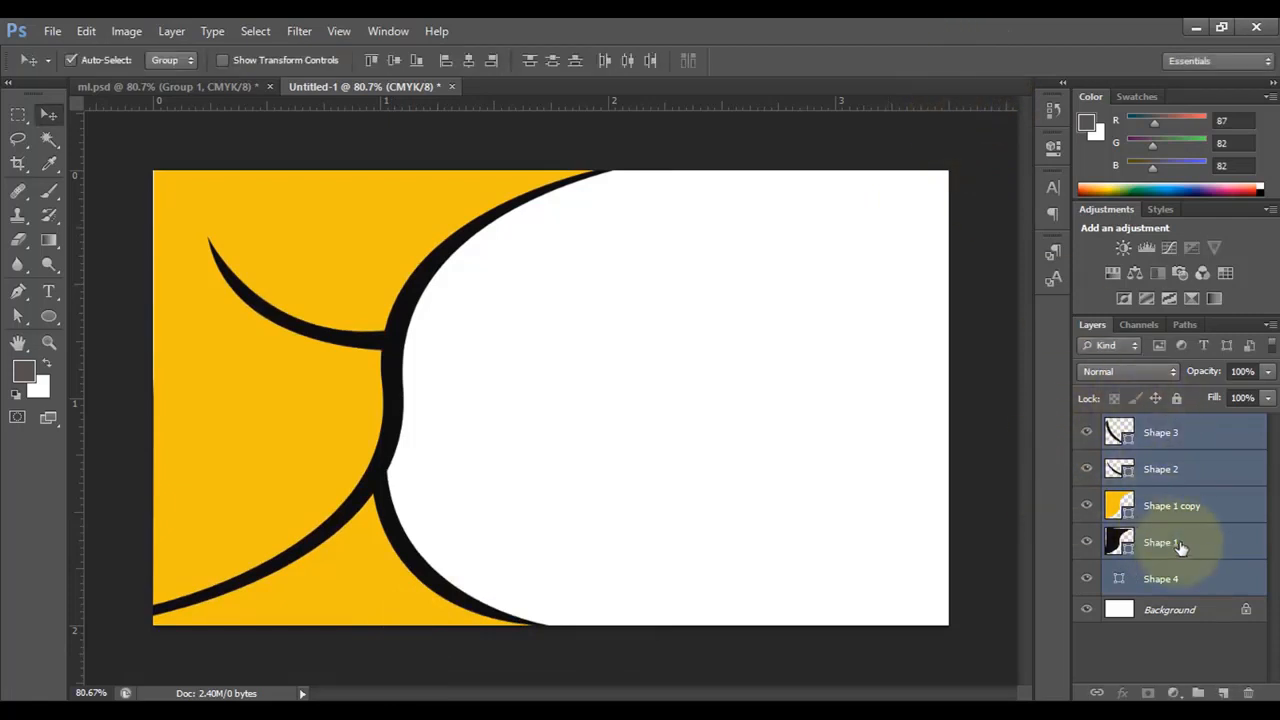
# - Group layers Shape 3 through Shape 4 as 'Shape' and unlock the Background as Layer 0
pyautogui.click(1180, 435)
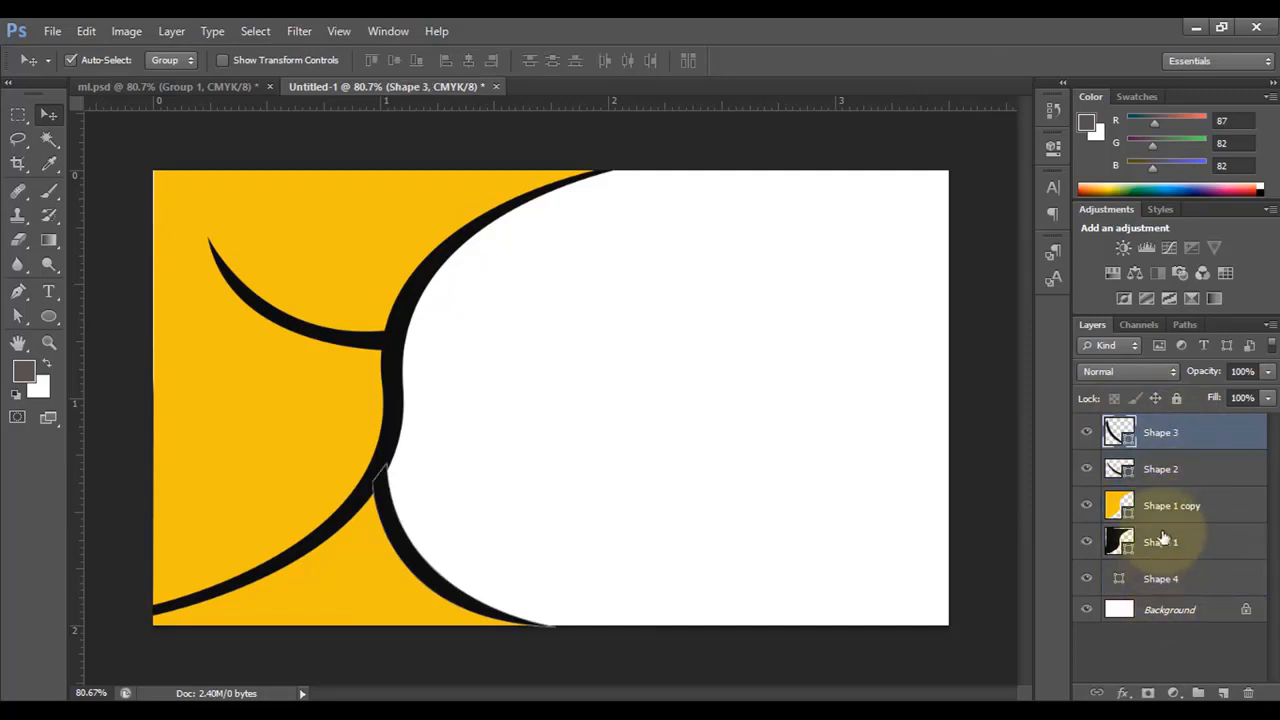
pyautogui.keyDown('shift'); pyautogui.click(1178, 583); pyautogui.keyUp('shift')
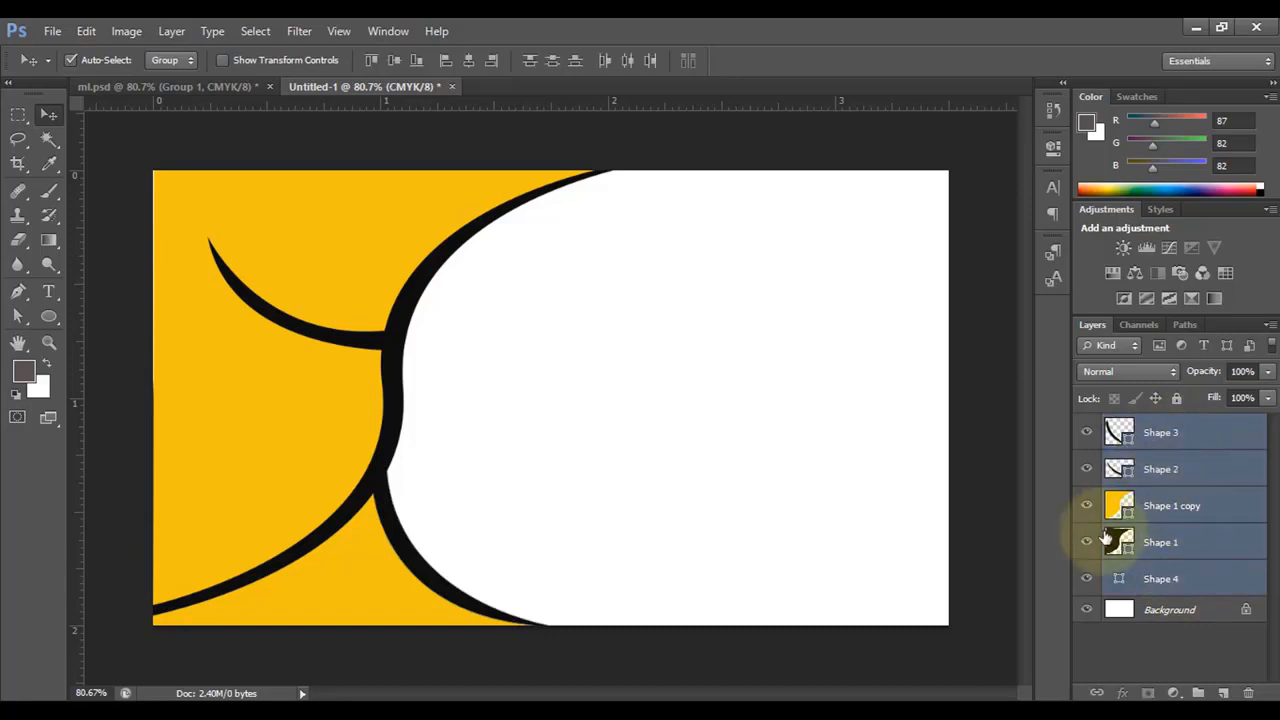
pyautogui.hotkey('ctrl', 'g')
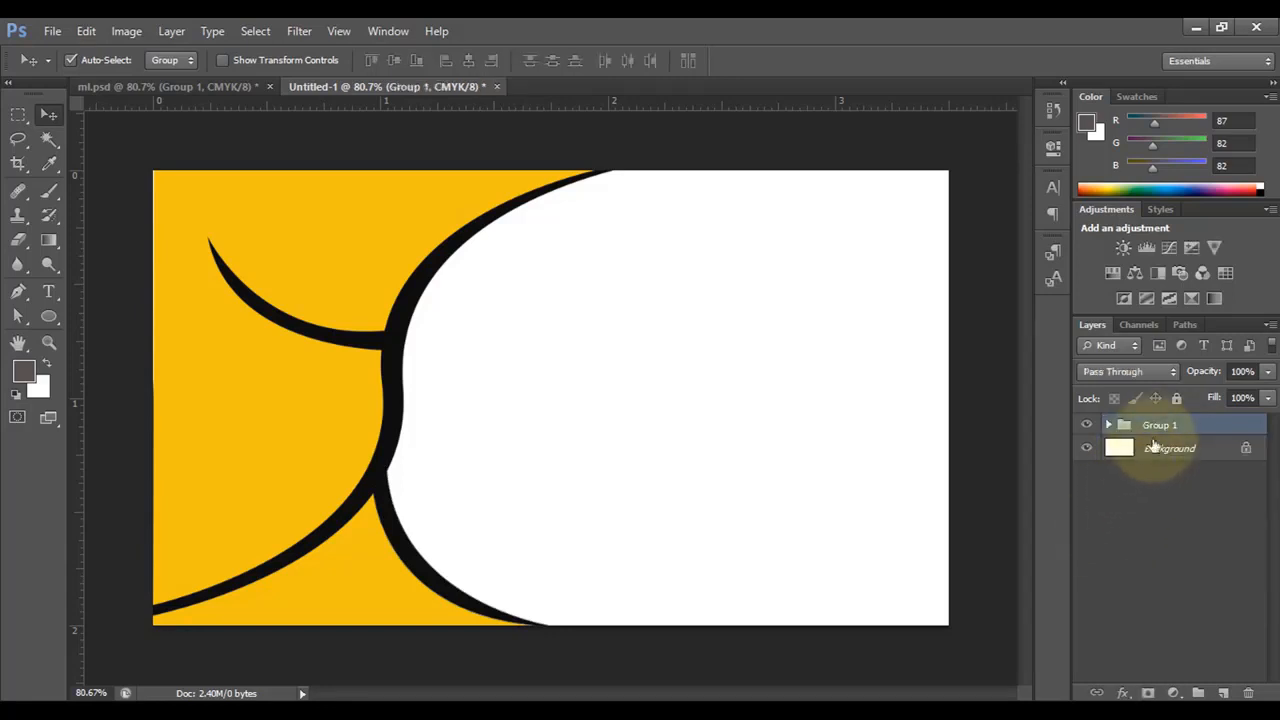
pyautogui.doubleClick(1166, 425)
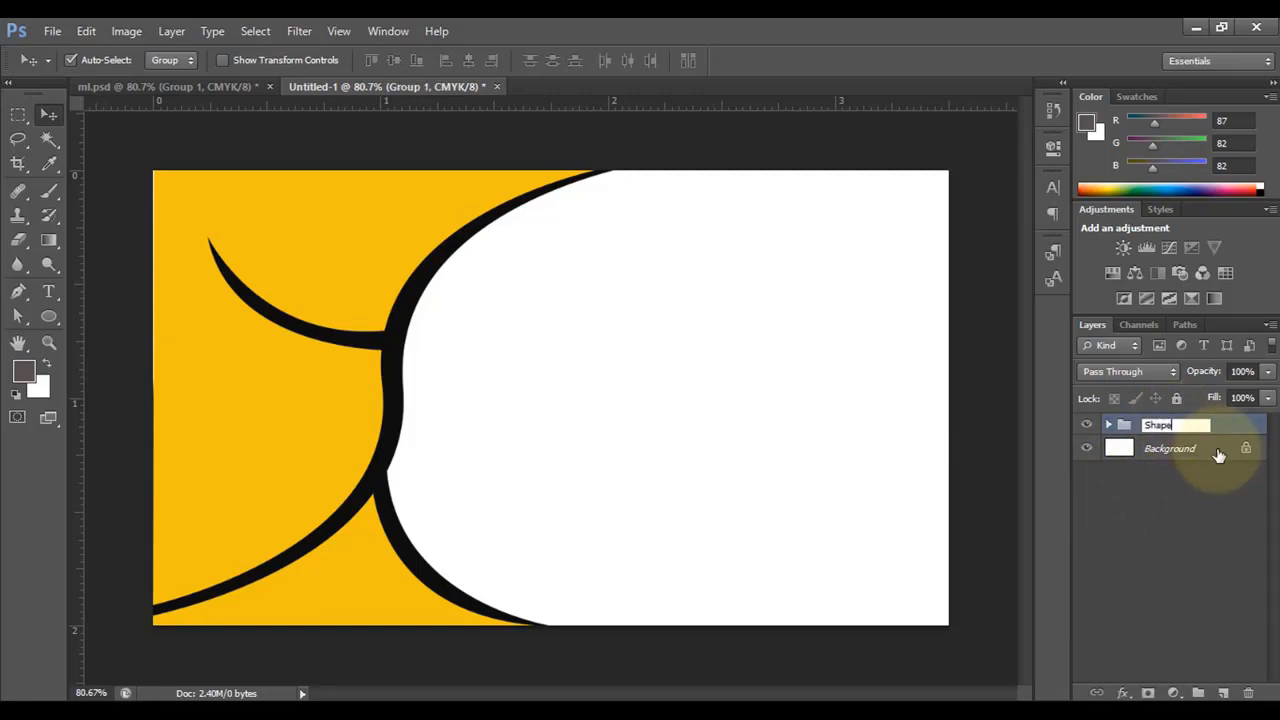
pyautogui.click(1165, 497)
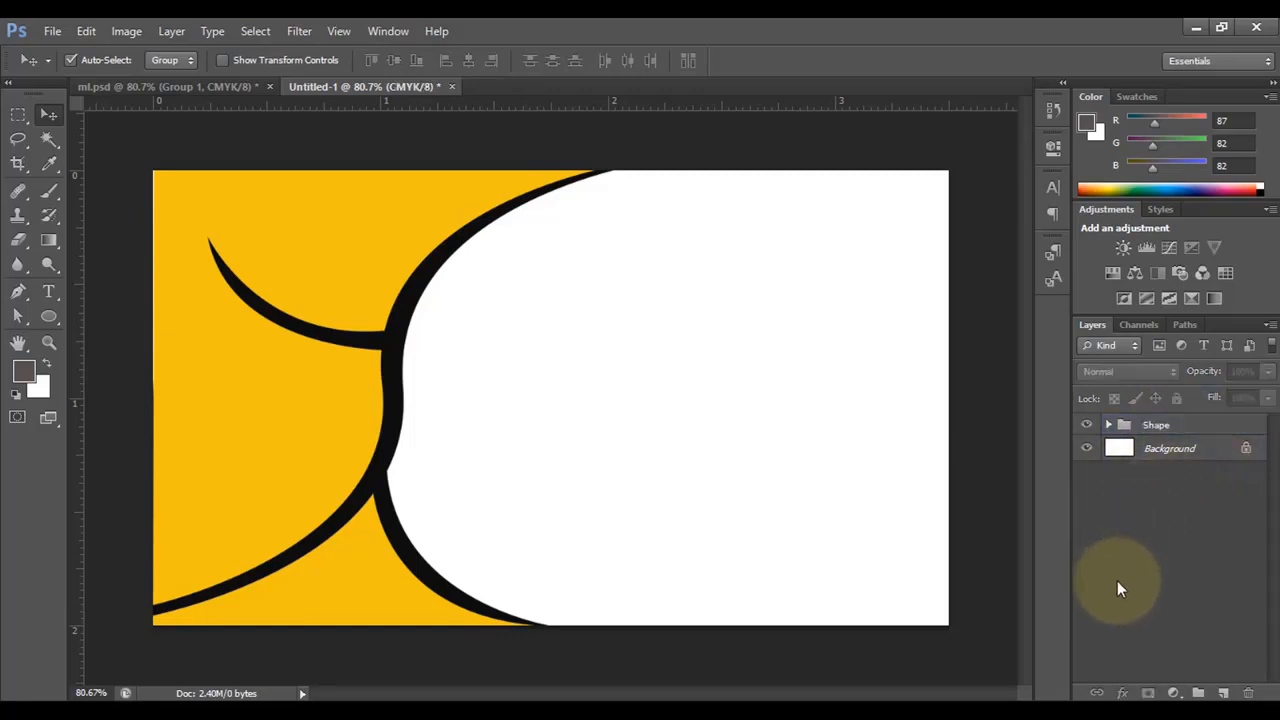
pyautogui.doubleClick(1246, 450)
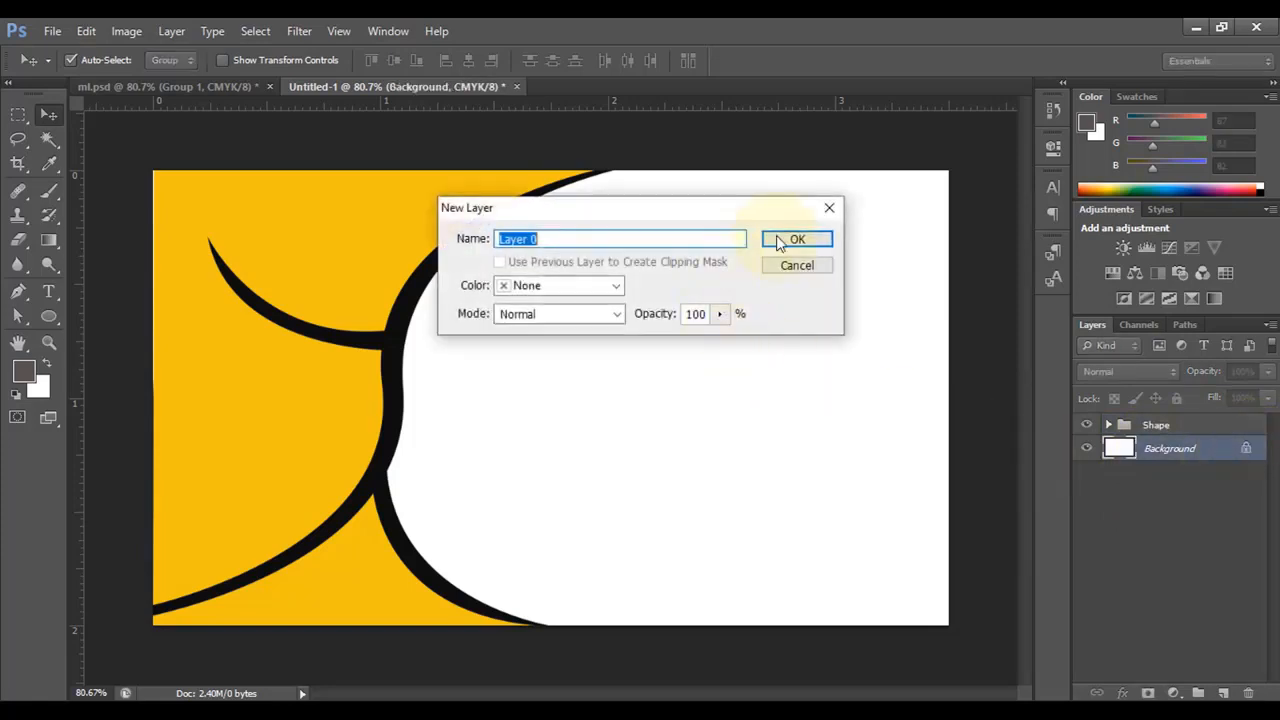
pyautogui.click(796, 240)
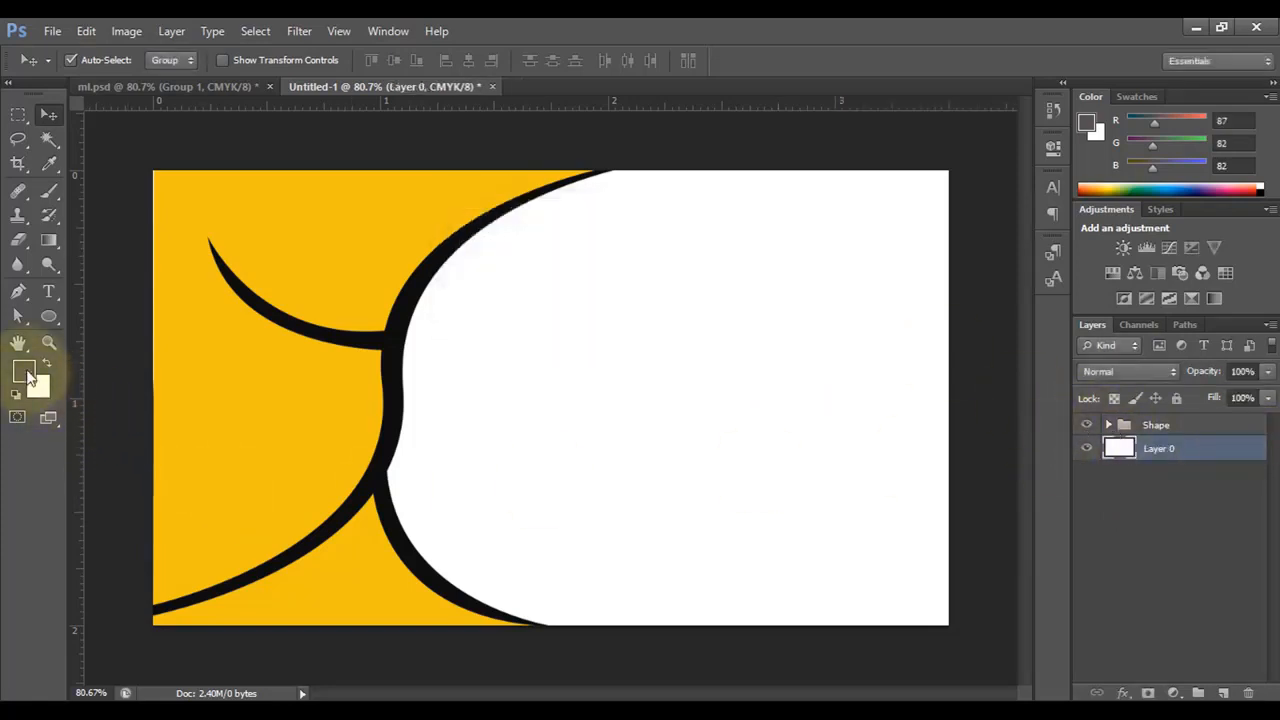
# - Fill Layer 0 with dark grey #514f4f behind the yellow curves
pyautogui.click(27, 377)
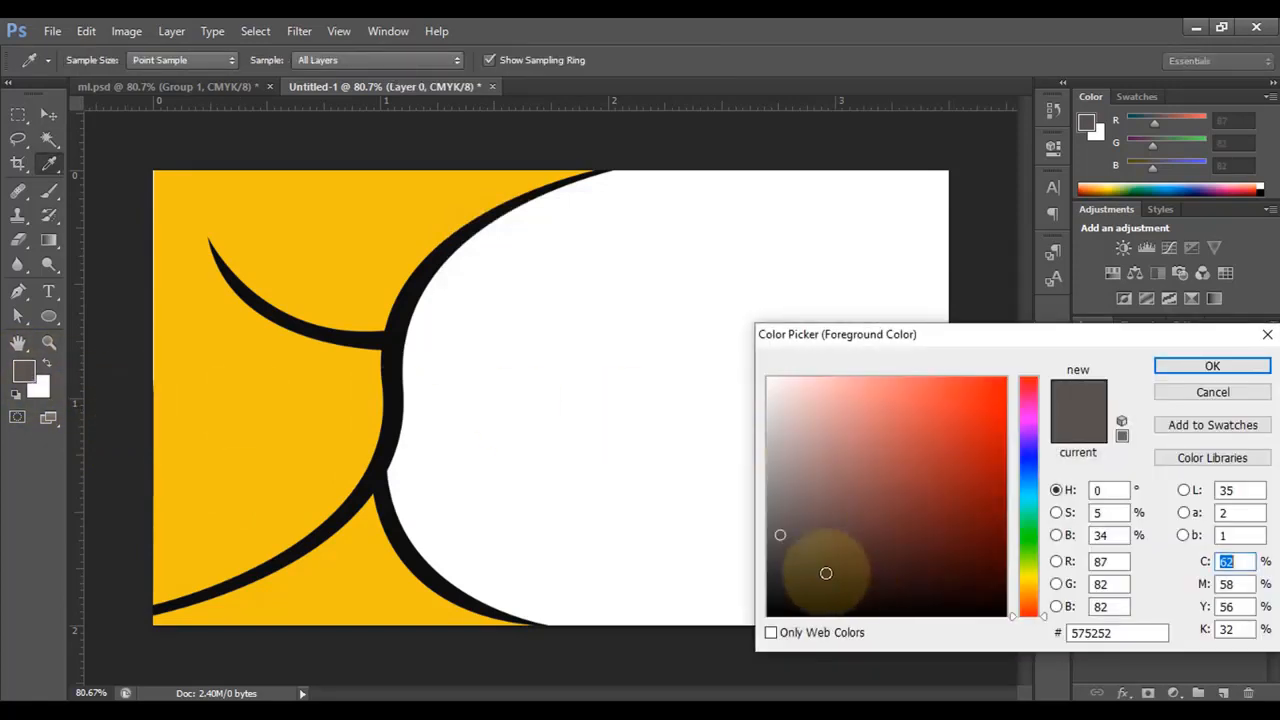
pyautogui.click(773, 540)
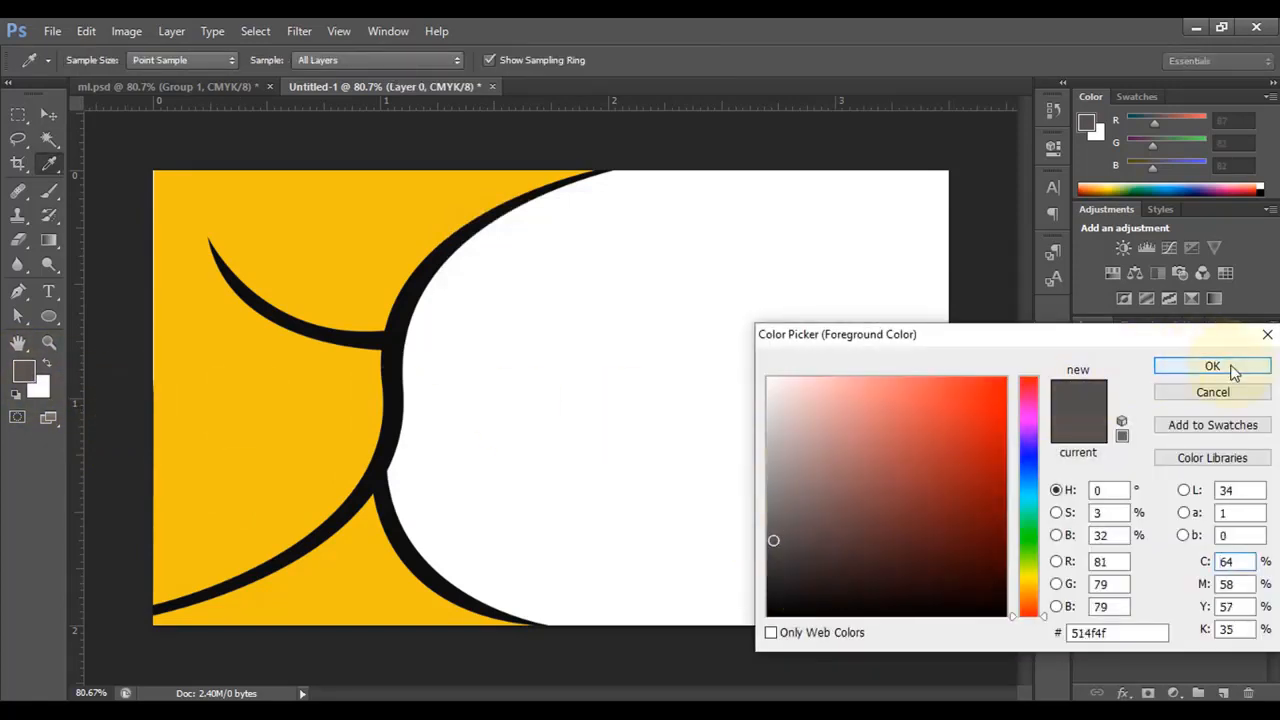
pyautogui.click(1212, 366)
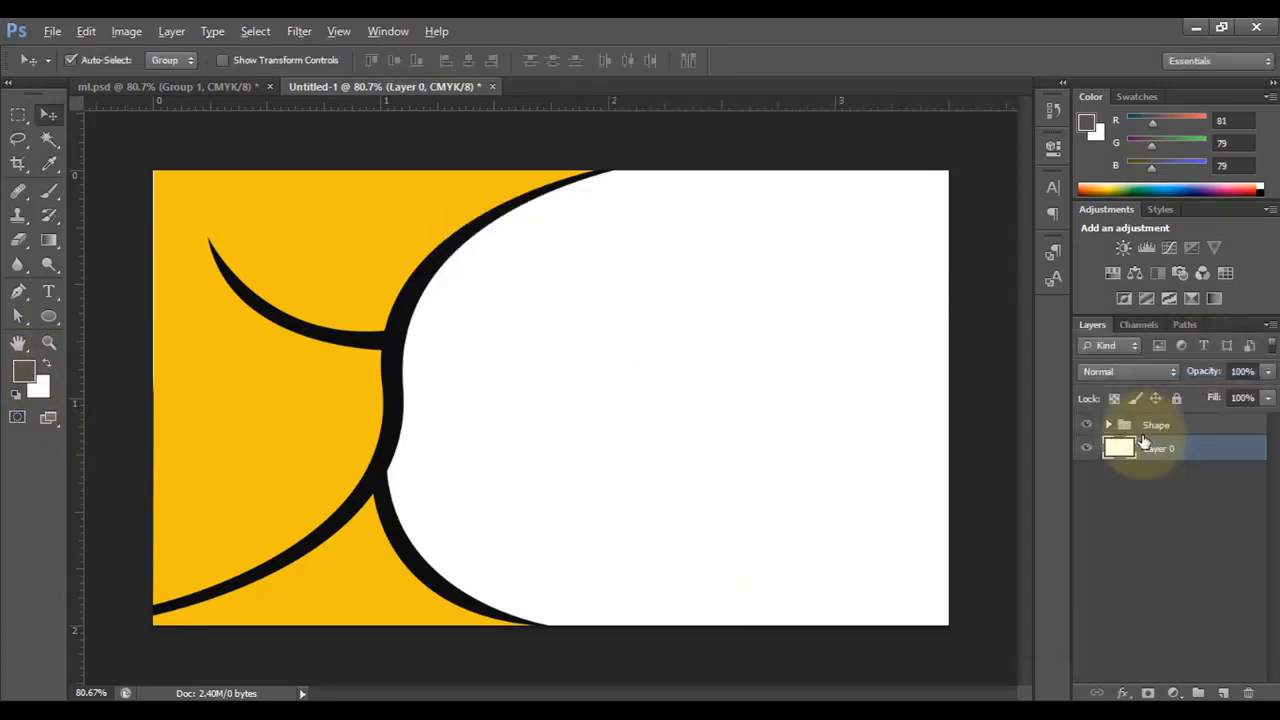
pyautogui.hotkey('alt', 'BackSpace')
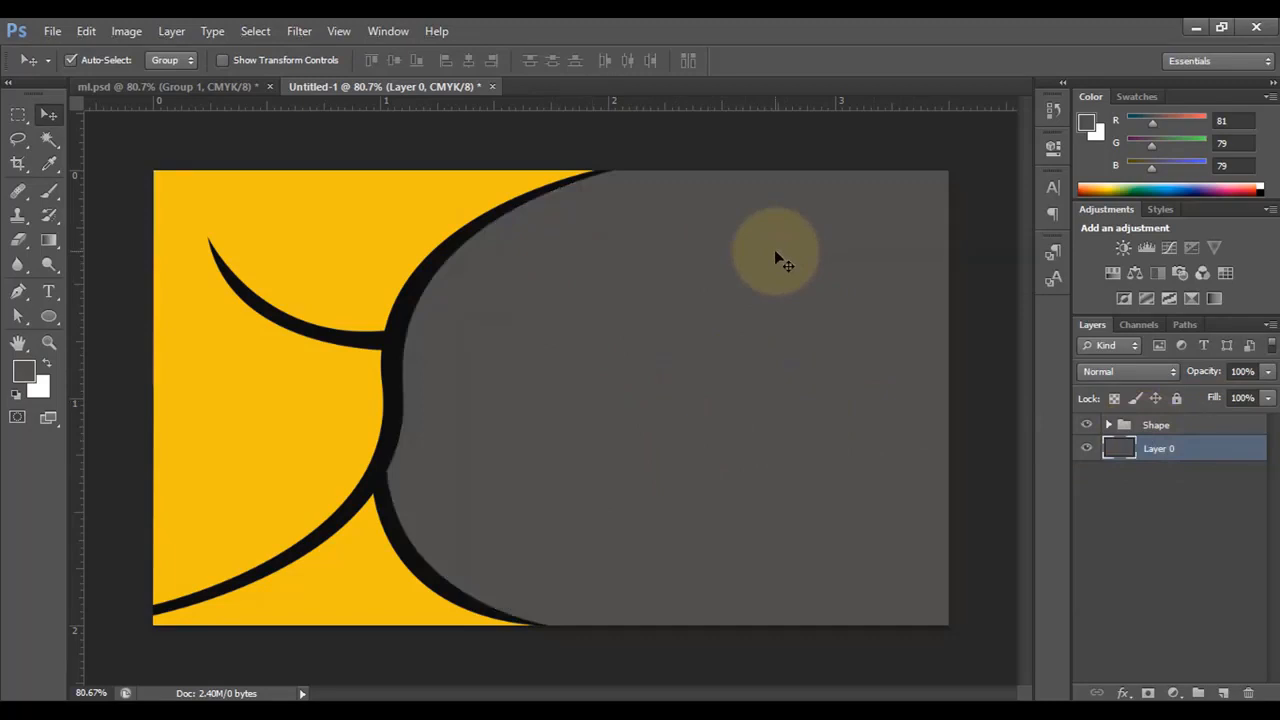
pyautogui.click(48, 291)
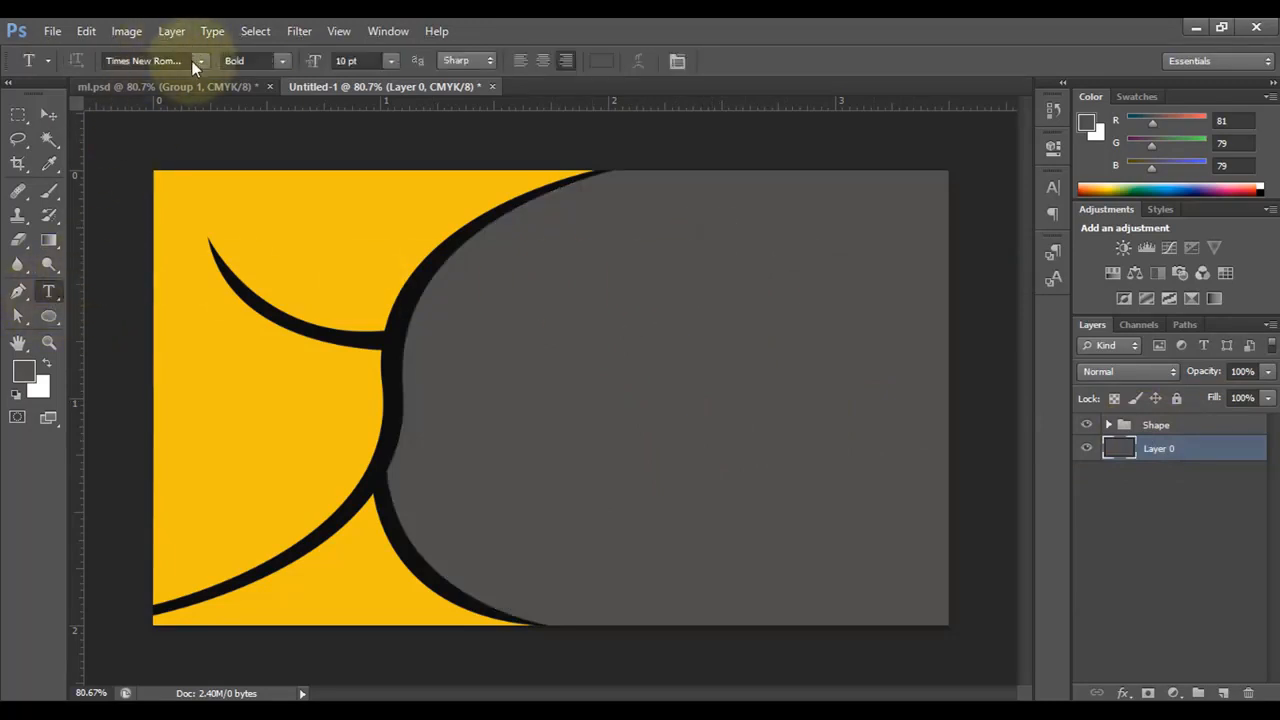
# - Type the person's name in white text on the grey panel
pyautogui.click(597, 255)
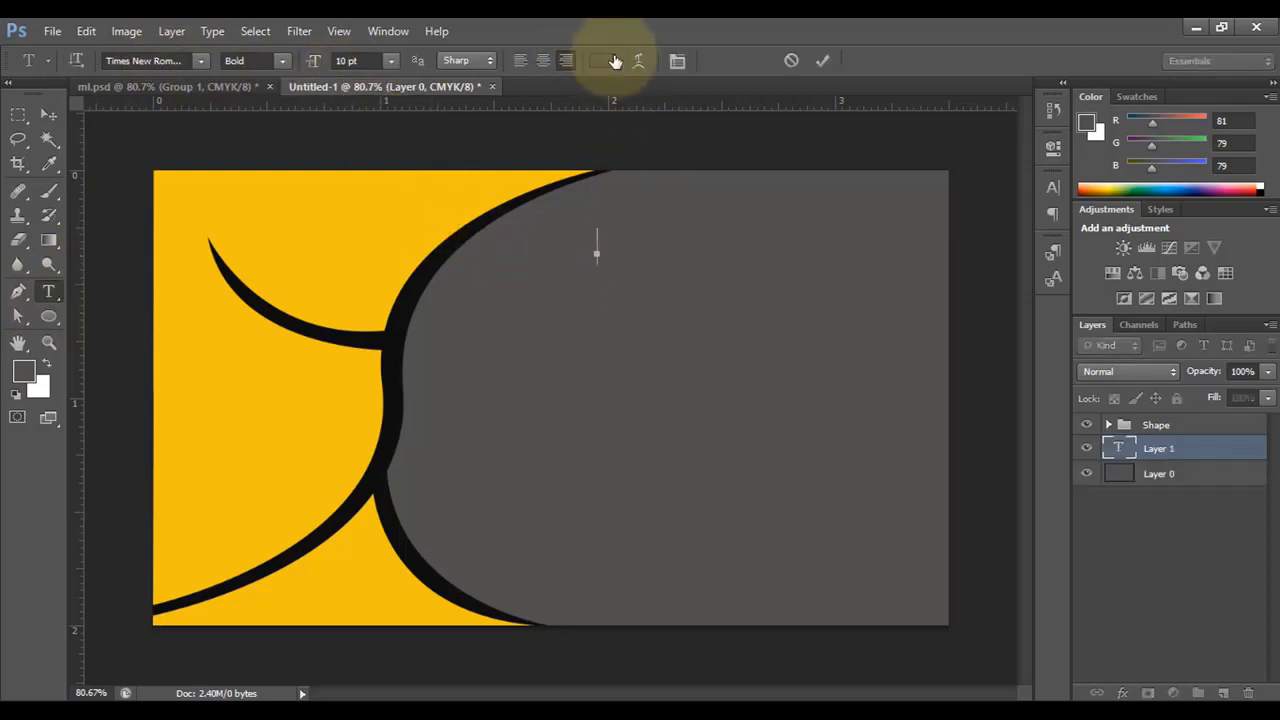
pyautogui.click(603, 61)
pyautogui.moveTo(766, 400)
pyautogui.mouseDown()
pyautogui.moveTo(768, 366)
pyautogui.moveTo(771, 379)
pyautogui.mouseUp()
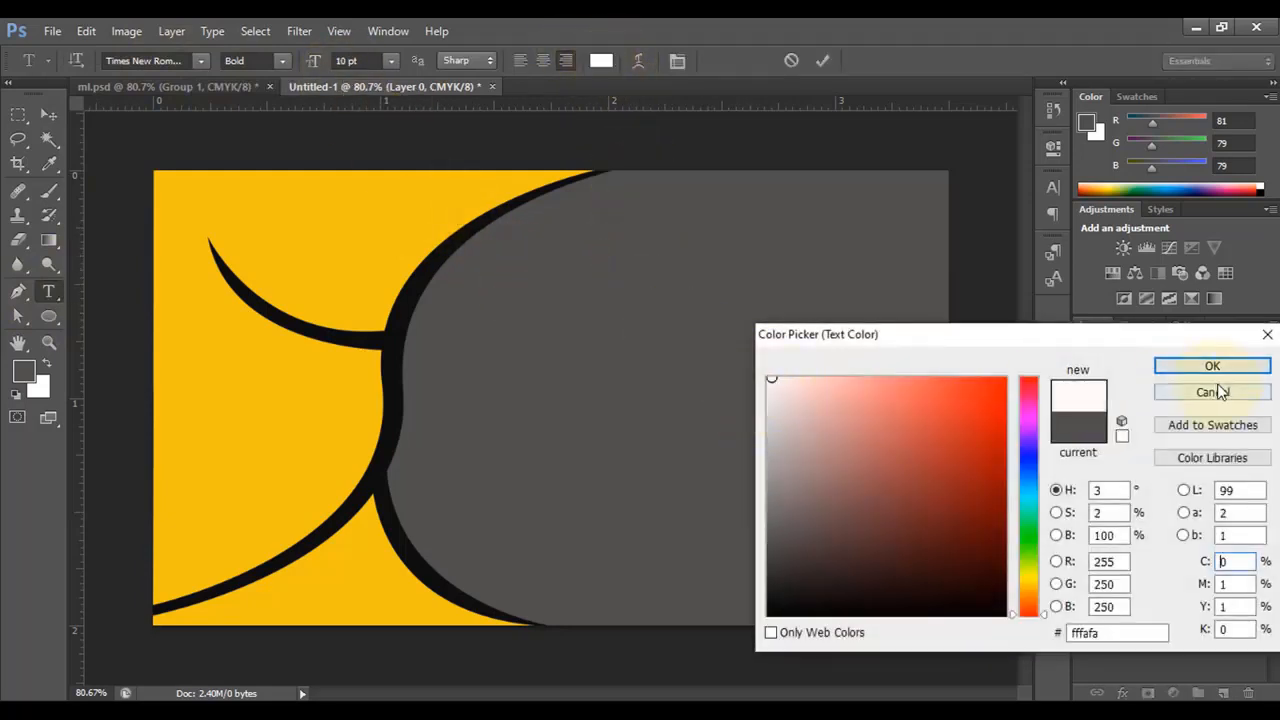
pyautogui.click(1223, 366)
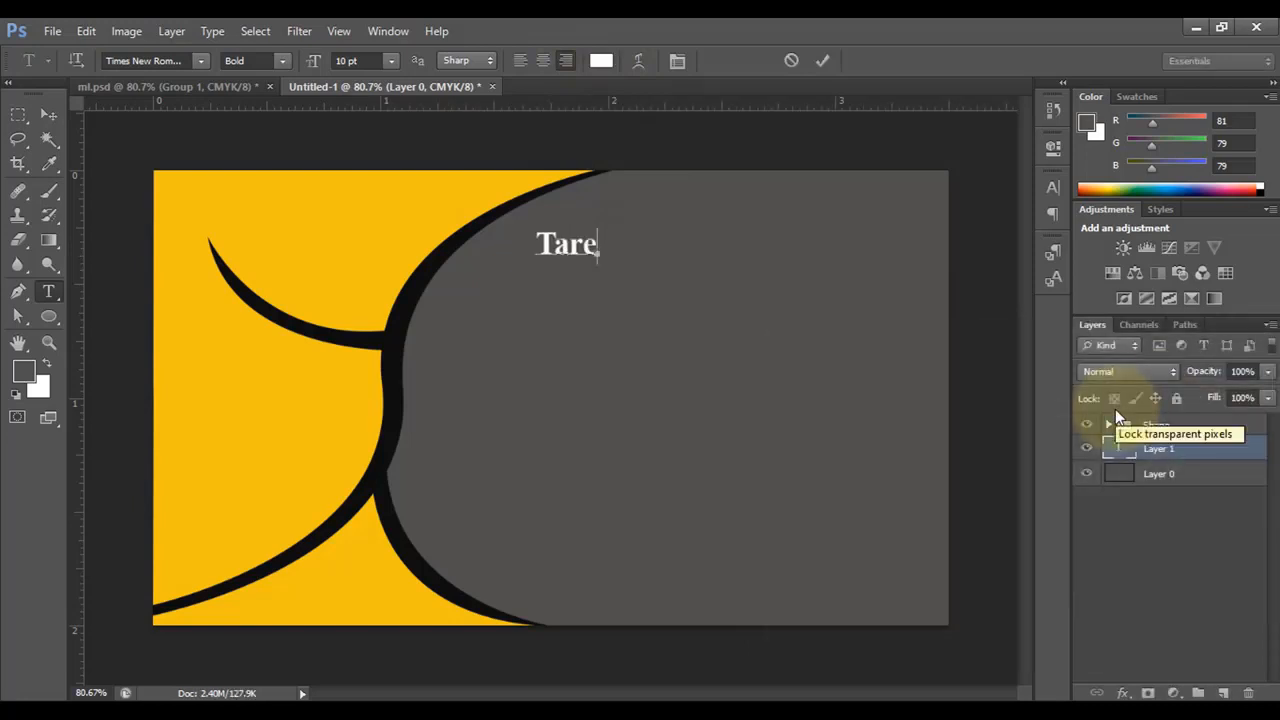
pyautogui.write('Hasan')
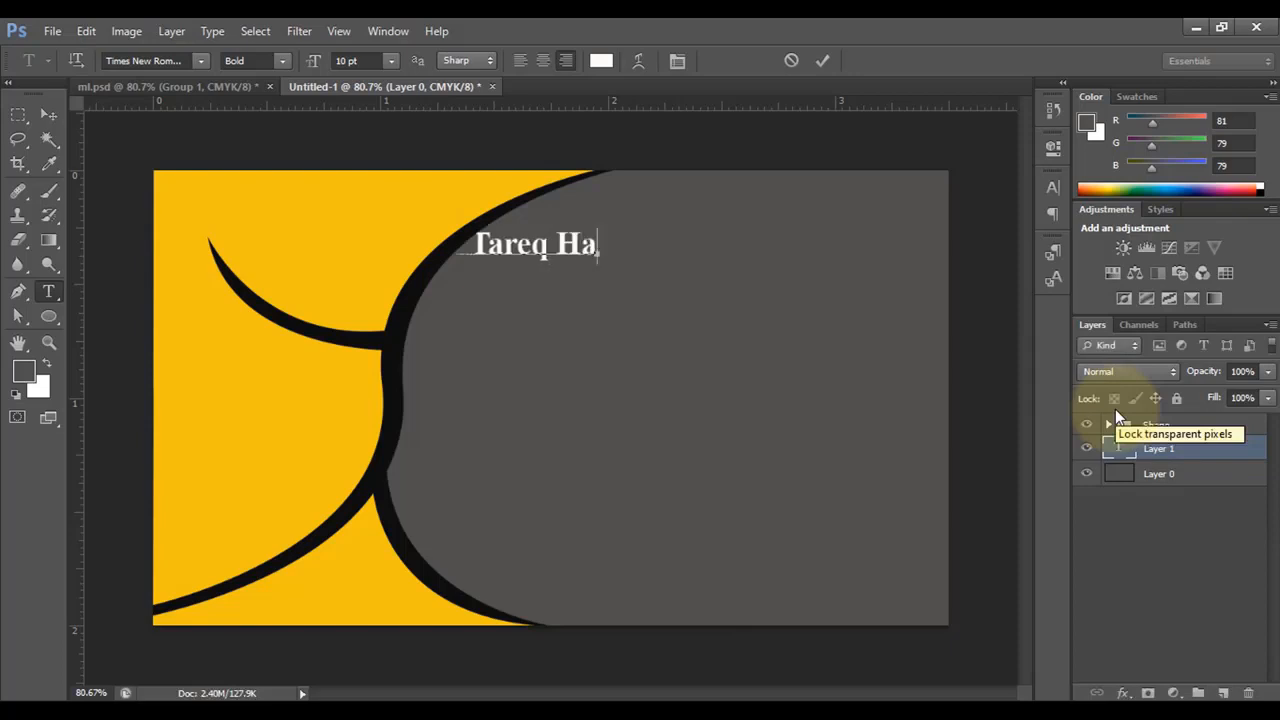
pyautogui.click(816, 62)
# - Move the name to the card's top-right and enlarge it to about 161%
pyautogui.click(48, 114)
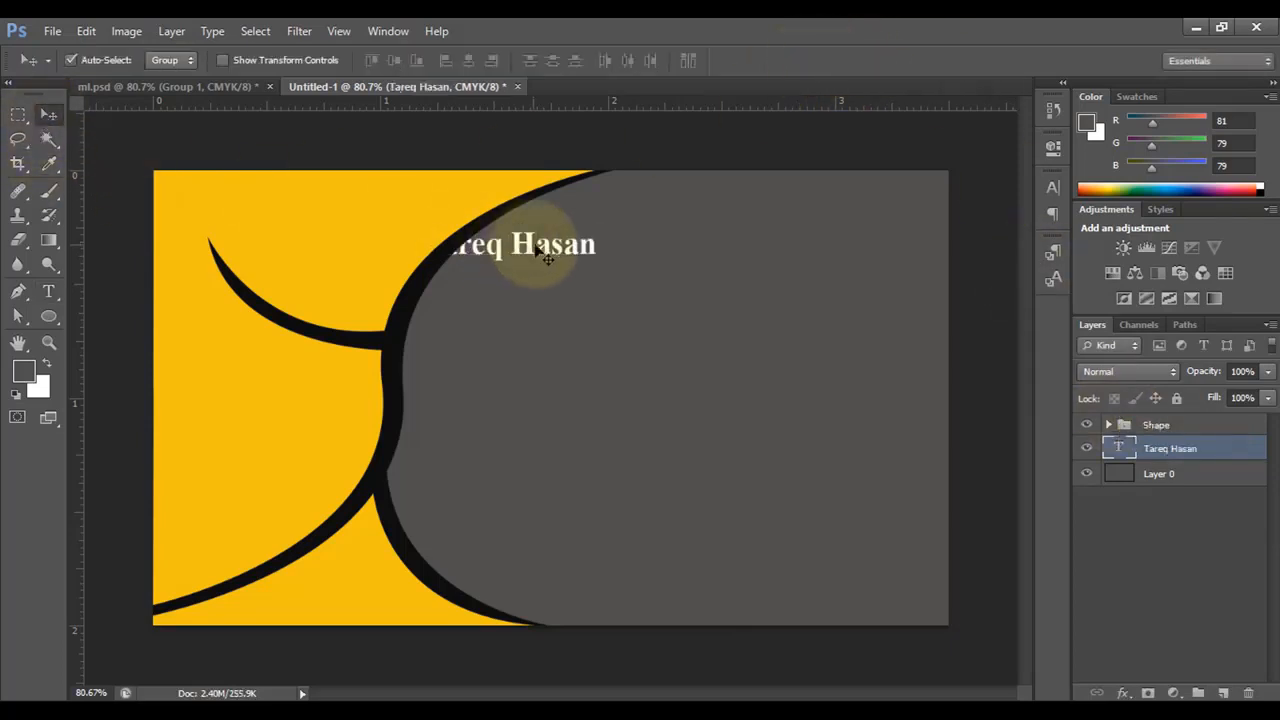
pyautogui.moveTo(590, 243); pyautogui.dragTo(909, 221)
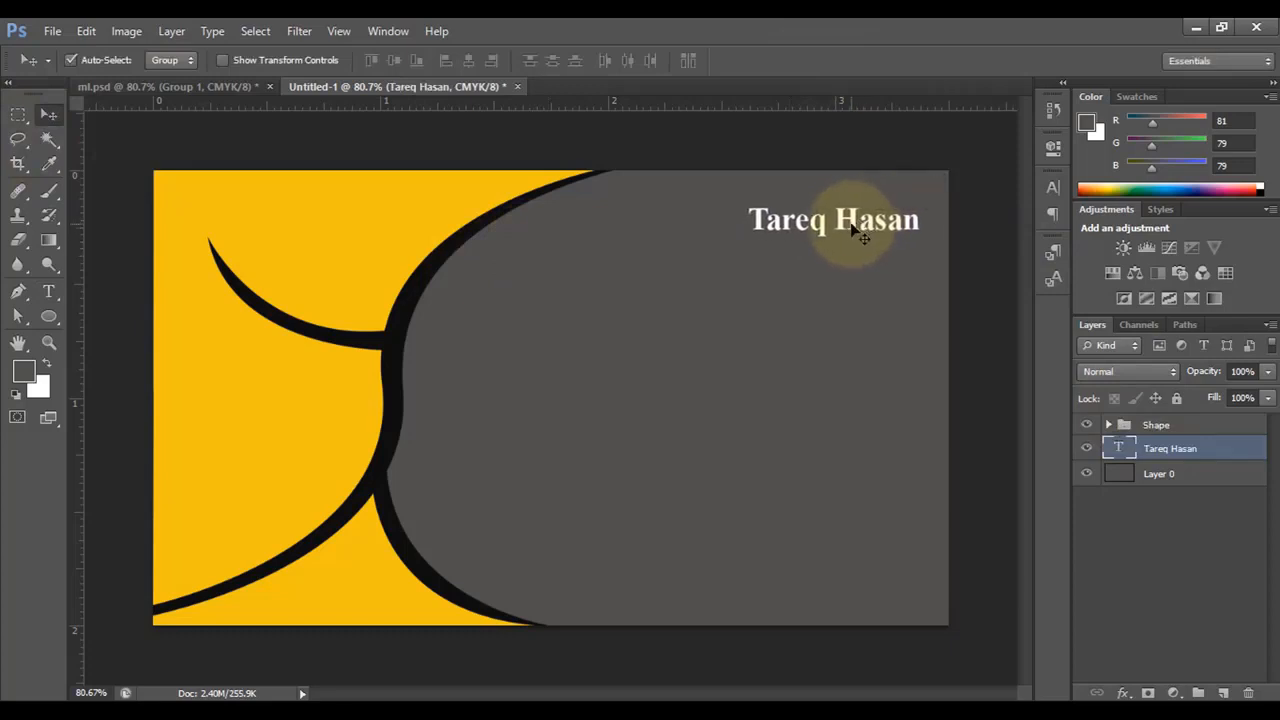
pyautogui.hotkey('ctrl', 't')
pyautogui.moveTo(740, 245); pyautogui.dragTo(653, 288)
pyautogui.moveTo(859, 246); pyautogui.dragTo(874, 230)
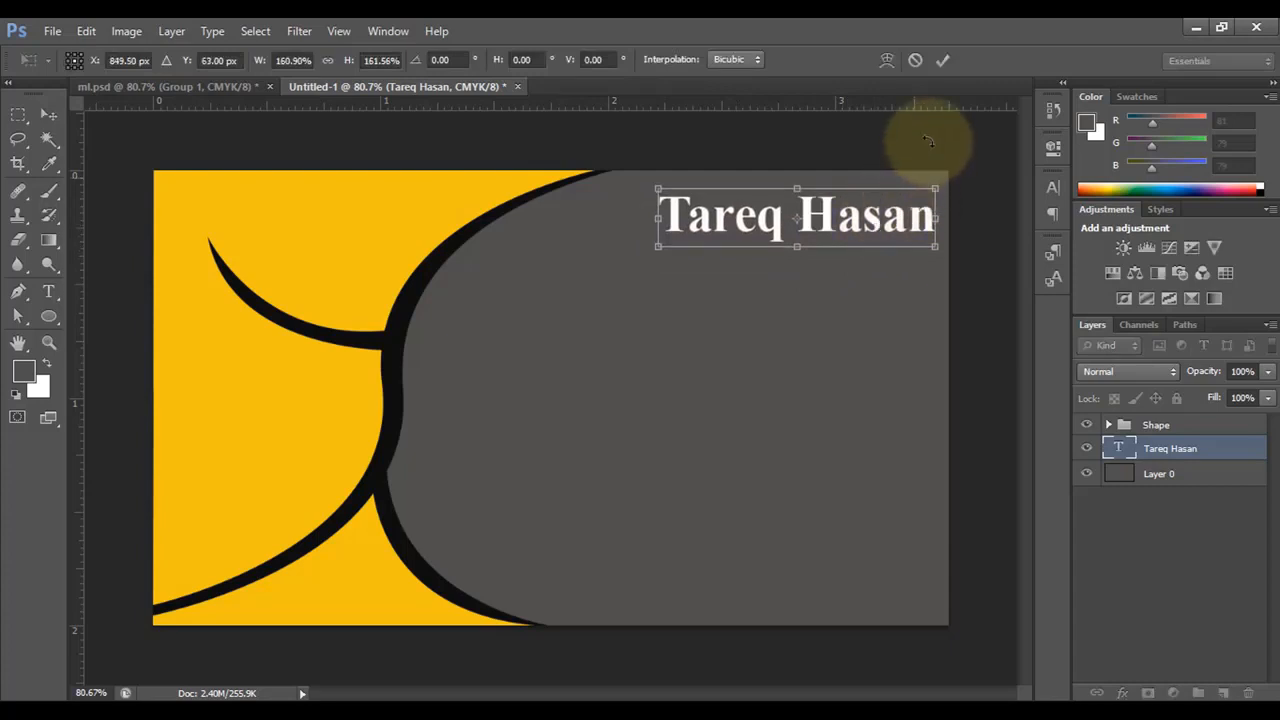
pyautogui.click(942, 60)
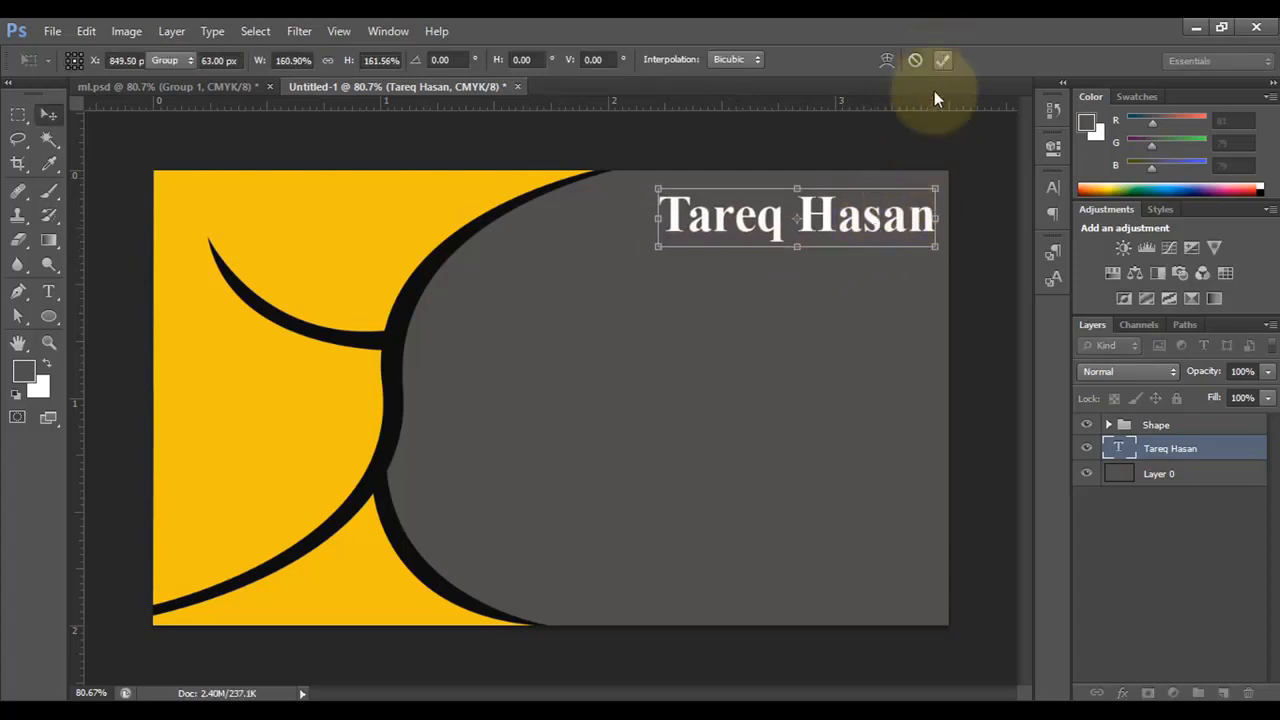
# - Recolour the name's second word to the card's yellow #edca19, keeping the first word white
pyautogui.click(48, 291)
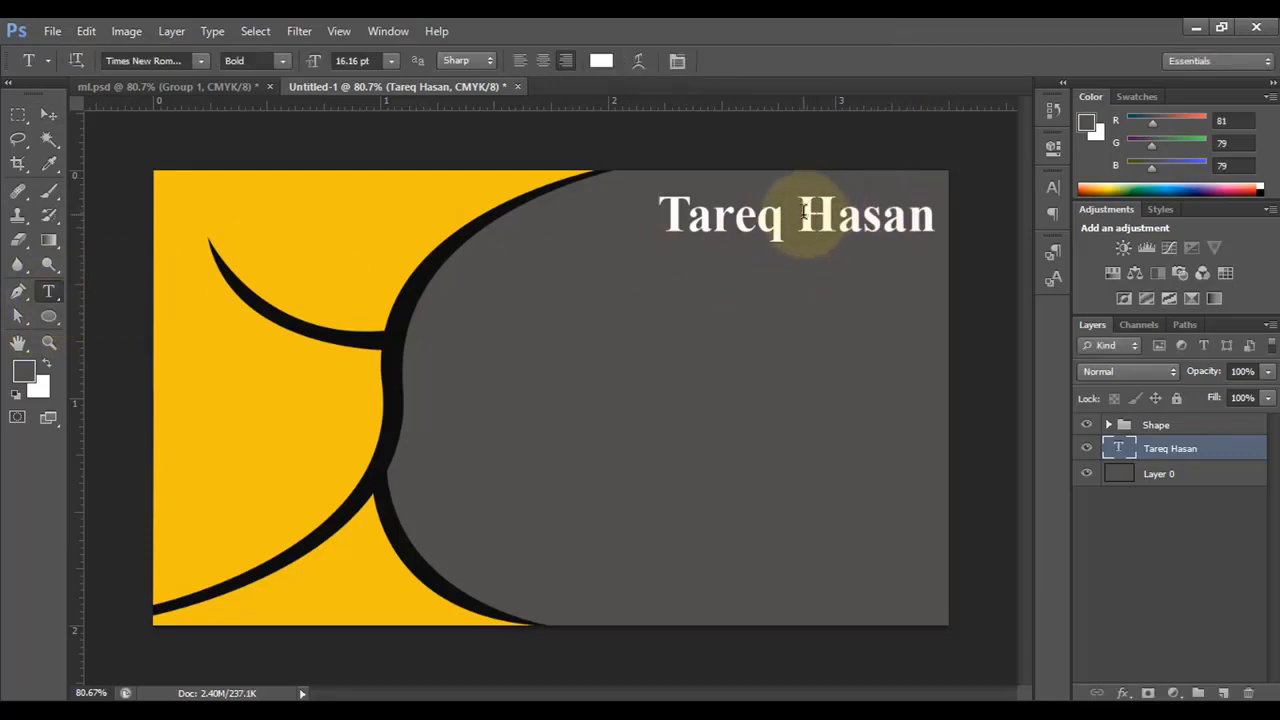
pyautogui.moveTo(800, 213); pyautogui.dragTo(940, 214)
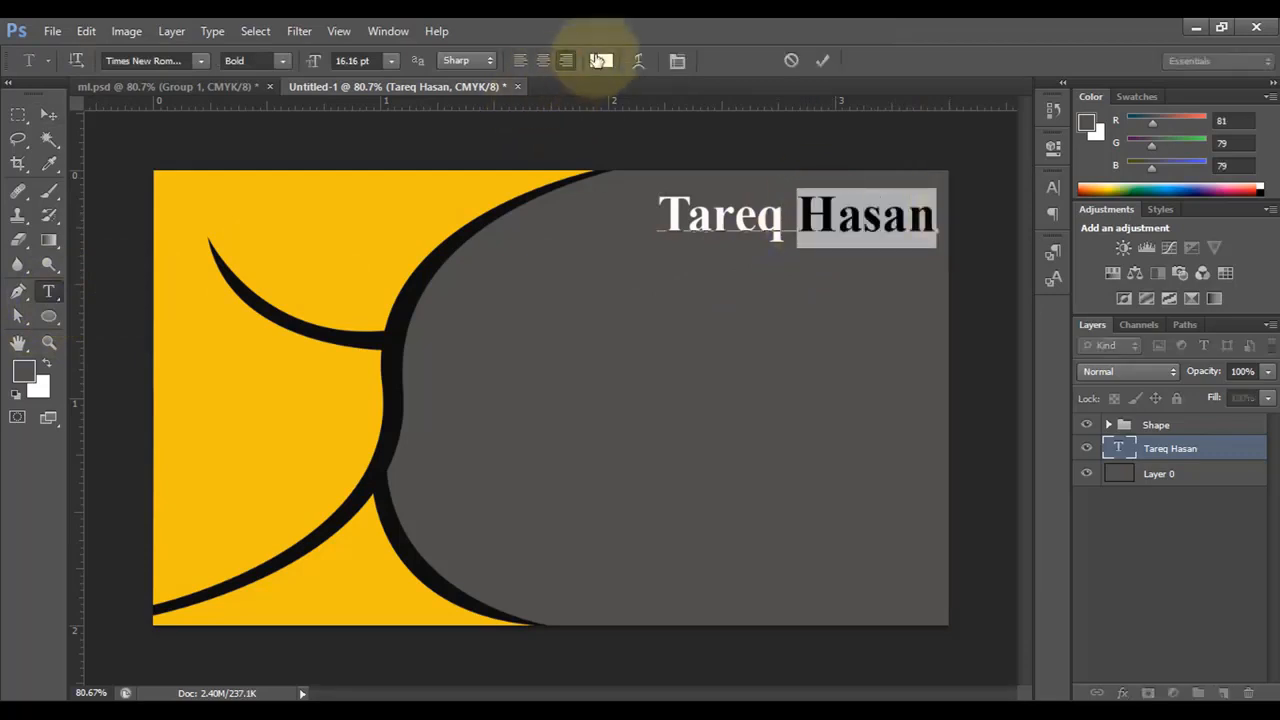
pyautogui.click(598, 60)
pyautogui.click(414, 194)
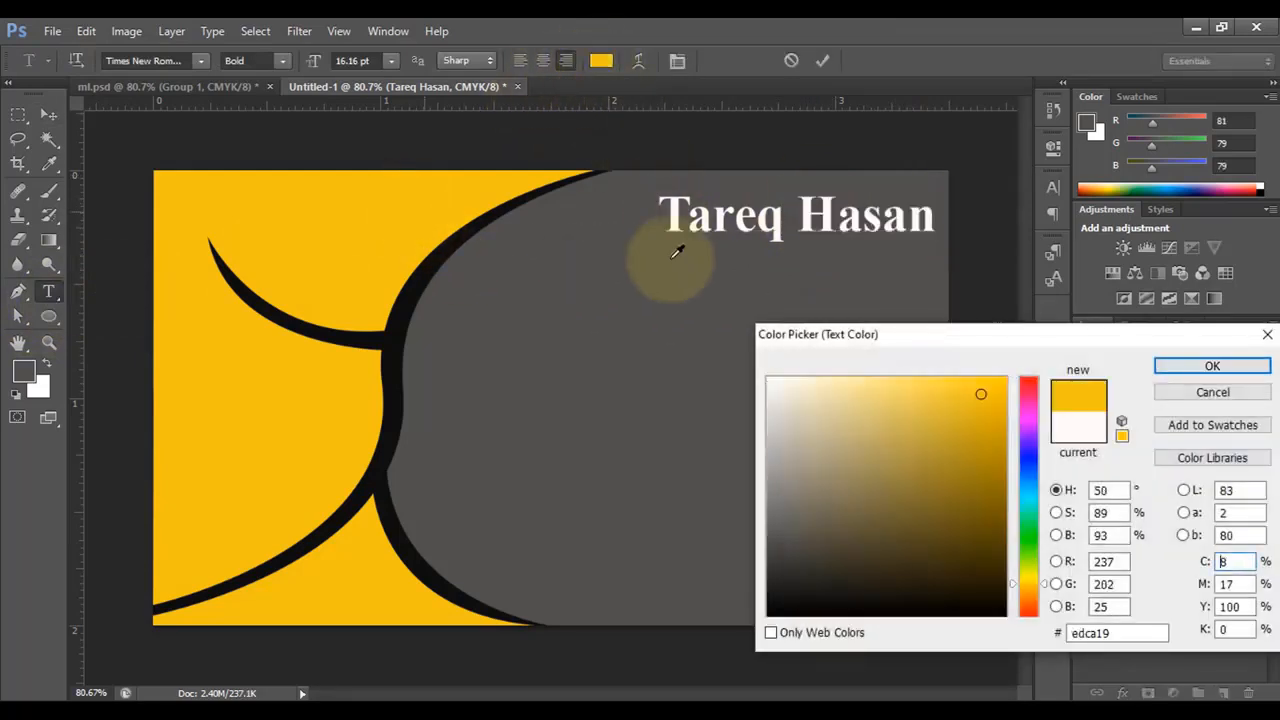
pyautogui.click(1212, 366)
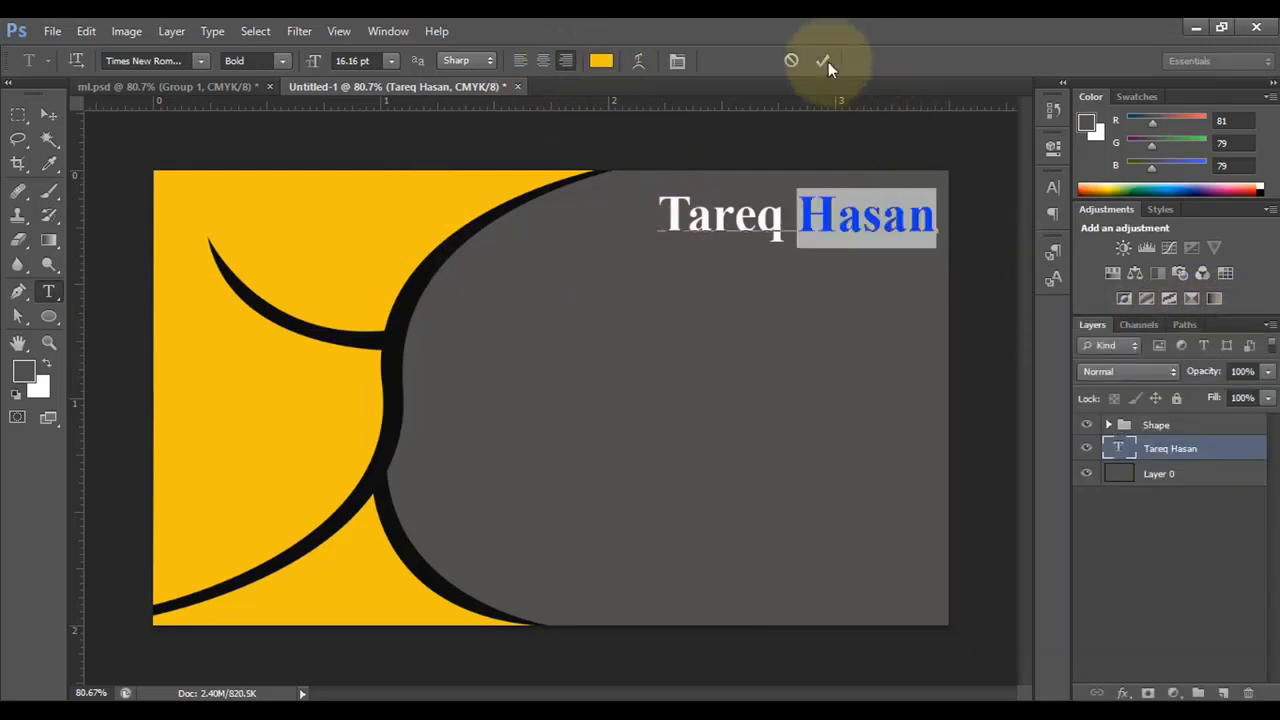
pyautogui.click(823, 61)
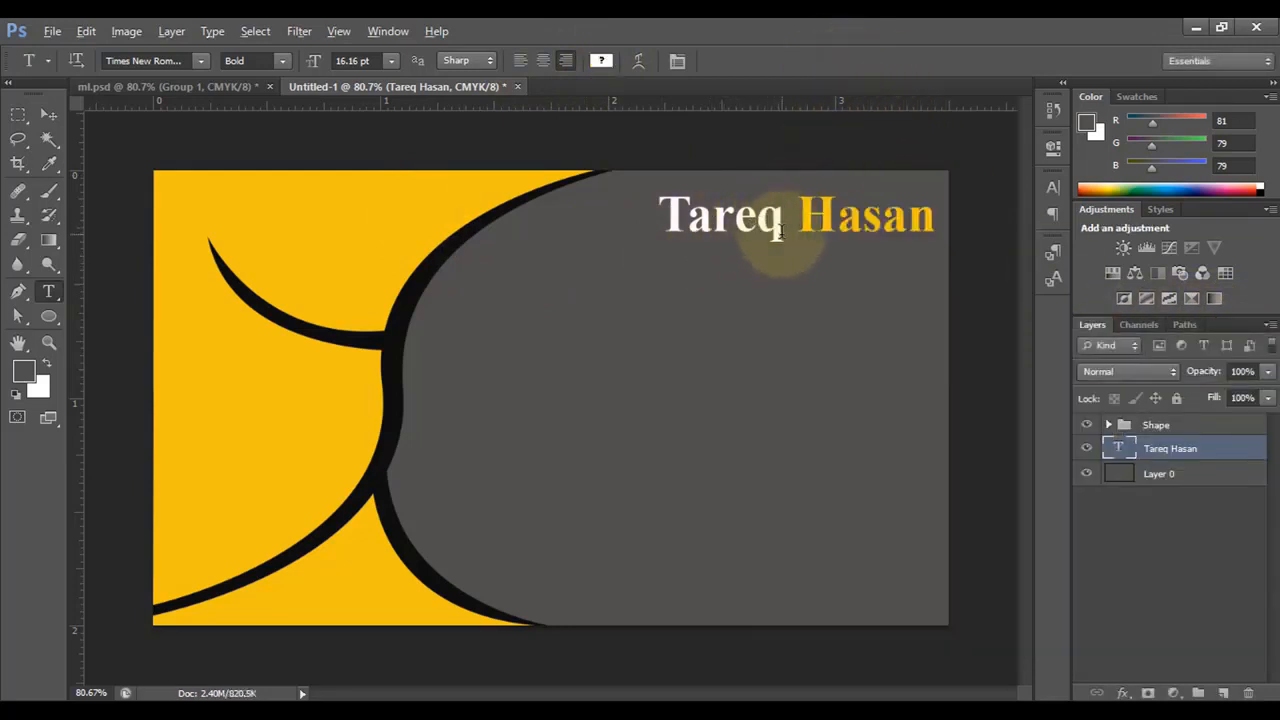
pyautogui.click(48, 115)
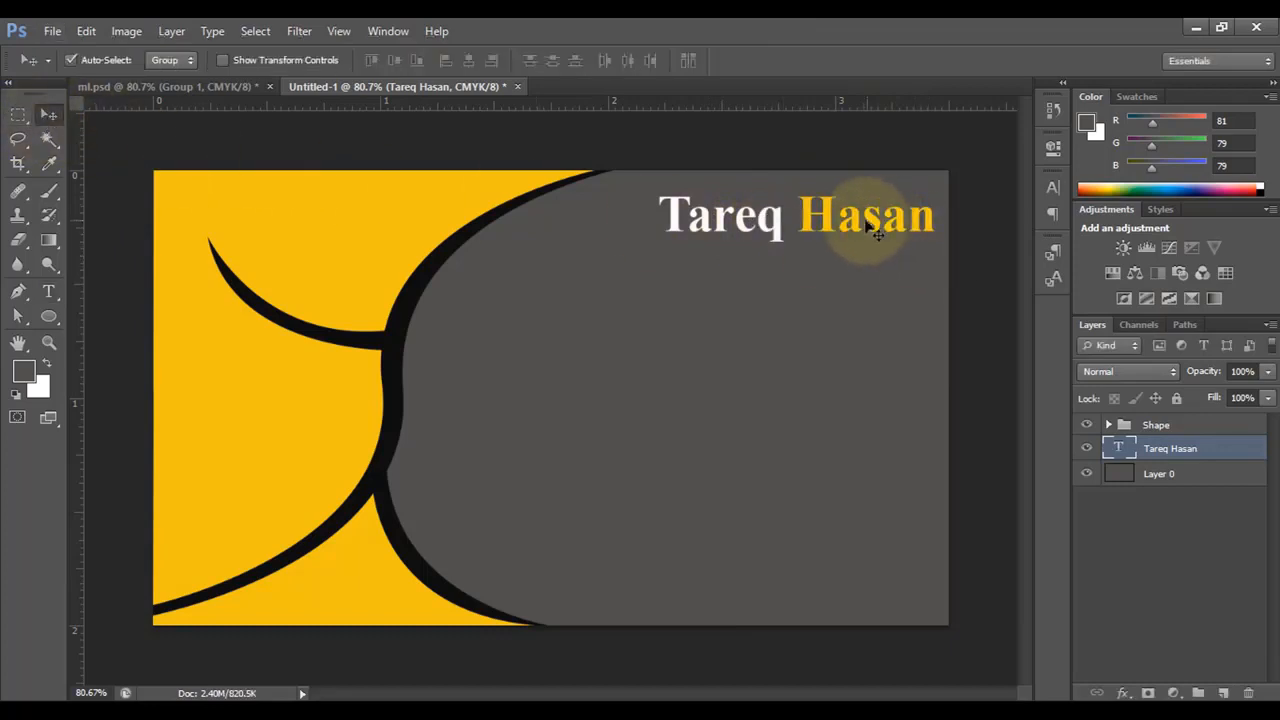
# - Duplicate the name line below itself and retype it as 'Designer'
pyautogui.moveTo(828, 220); pyautogui.dragTo(826, 268)
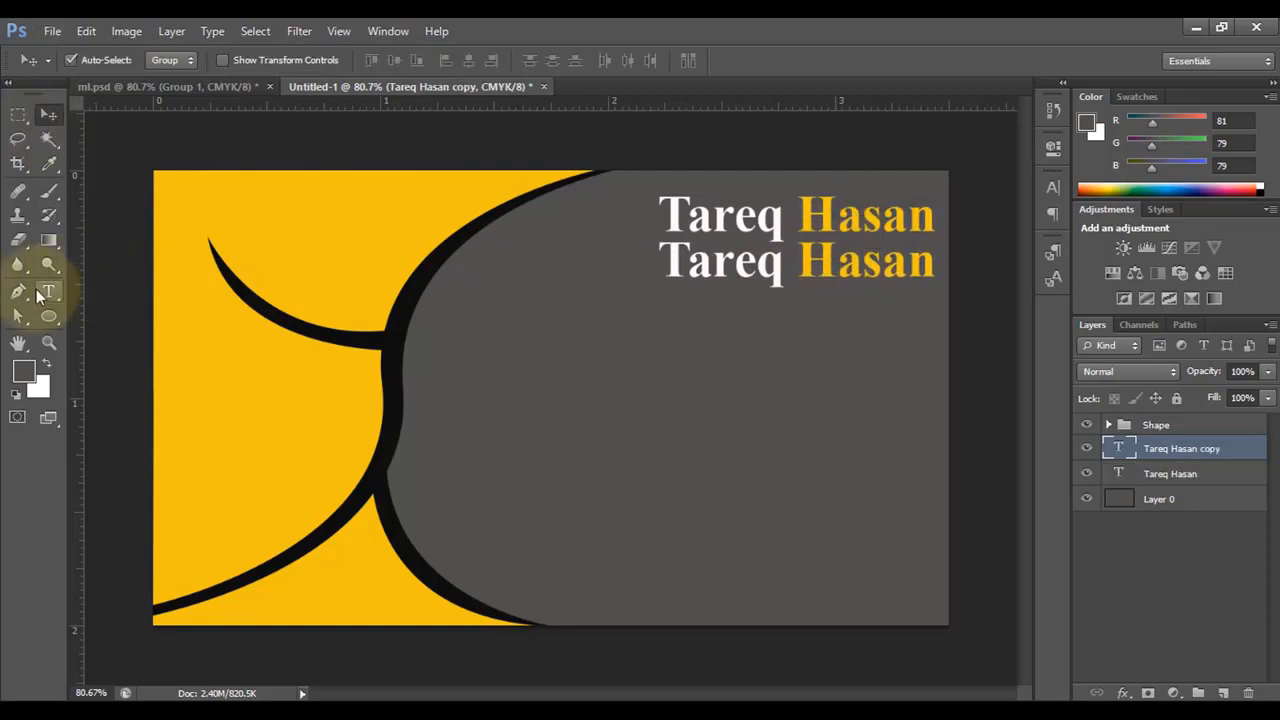
pyautogui.click(48, 291)
pyautogui.moveTo(665, 257); pyautogui.dragTo(1020, 266)
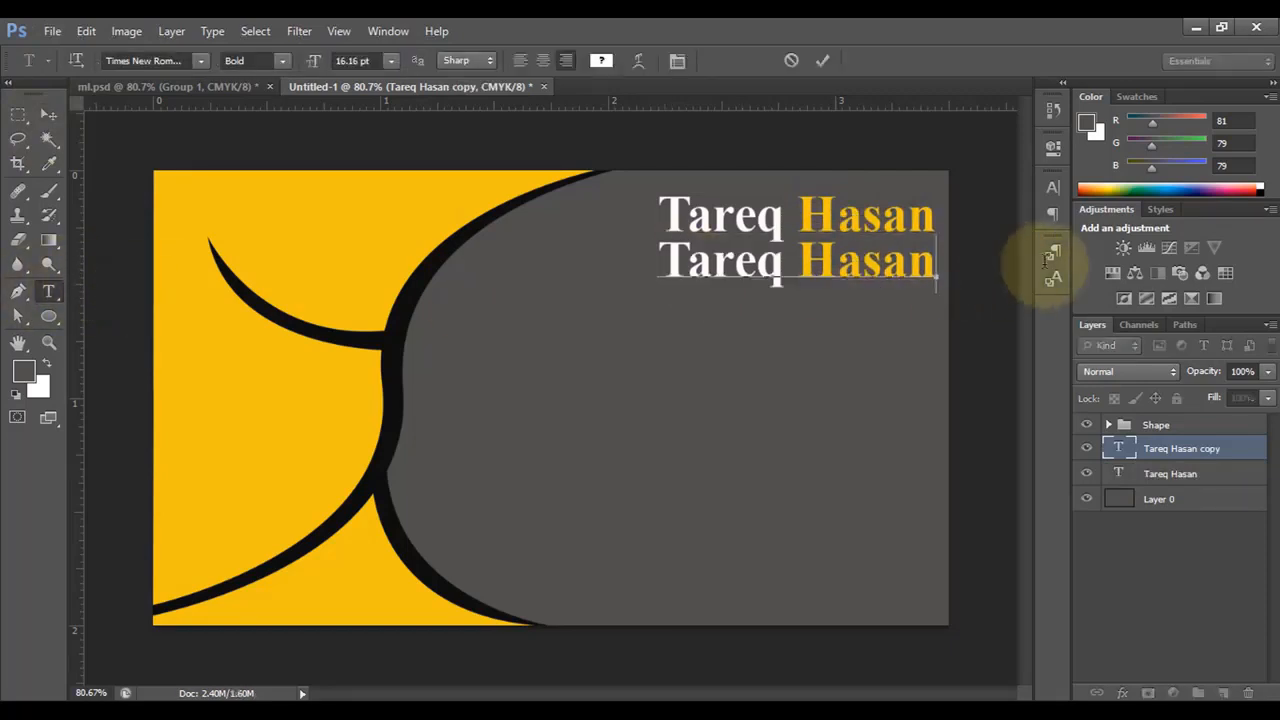
pyautogui.write('Designer')
pyautogui.click(821, 61)
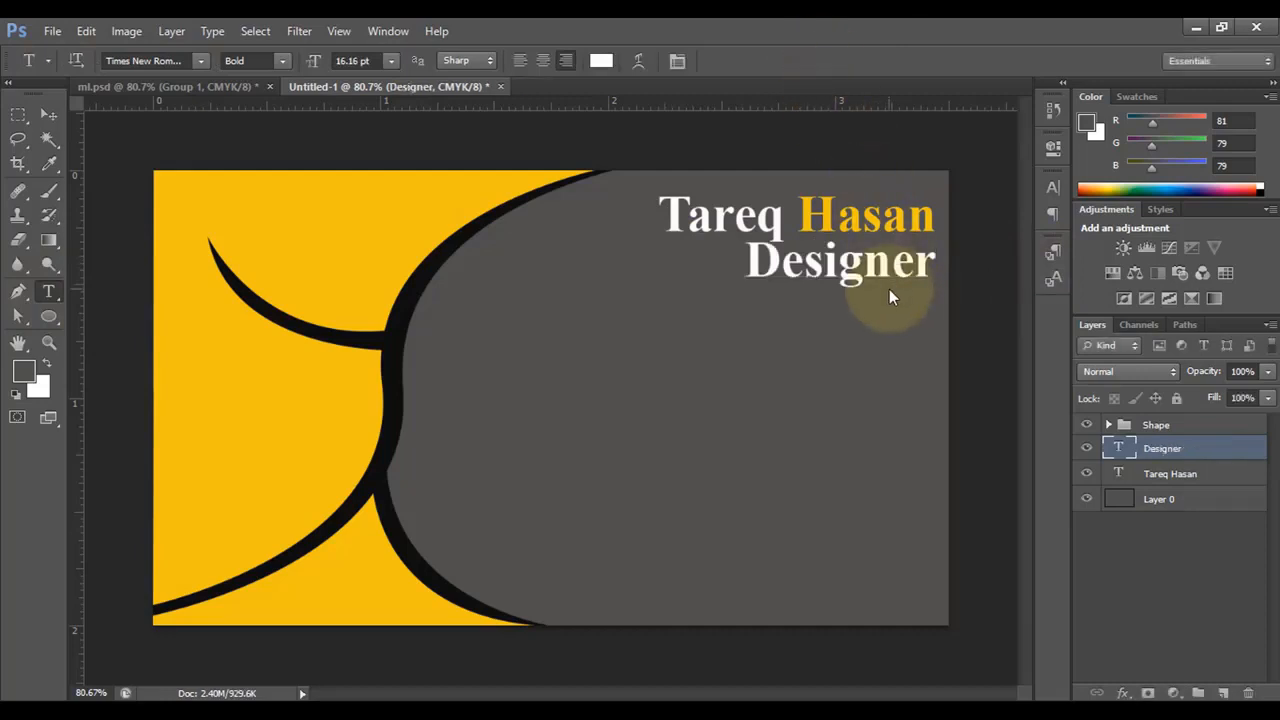
# - Shrink 'Designer' to about 8 pt and place it right-aligned under the name
pyautogui.hotkey('ctrl', 't')
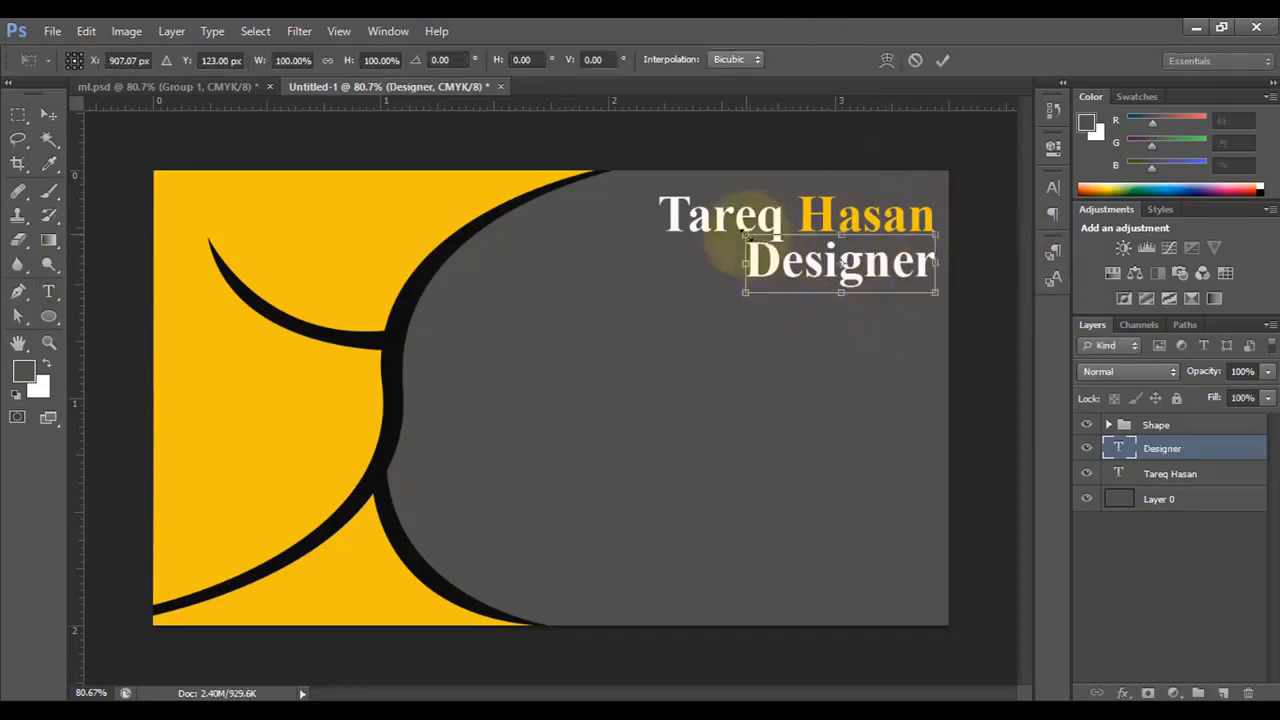
pyautogui.moveTo(745, 236); pyautogui.dragTo(792, 249)
pyautogui.press('Return')
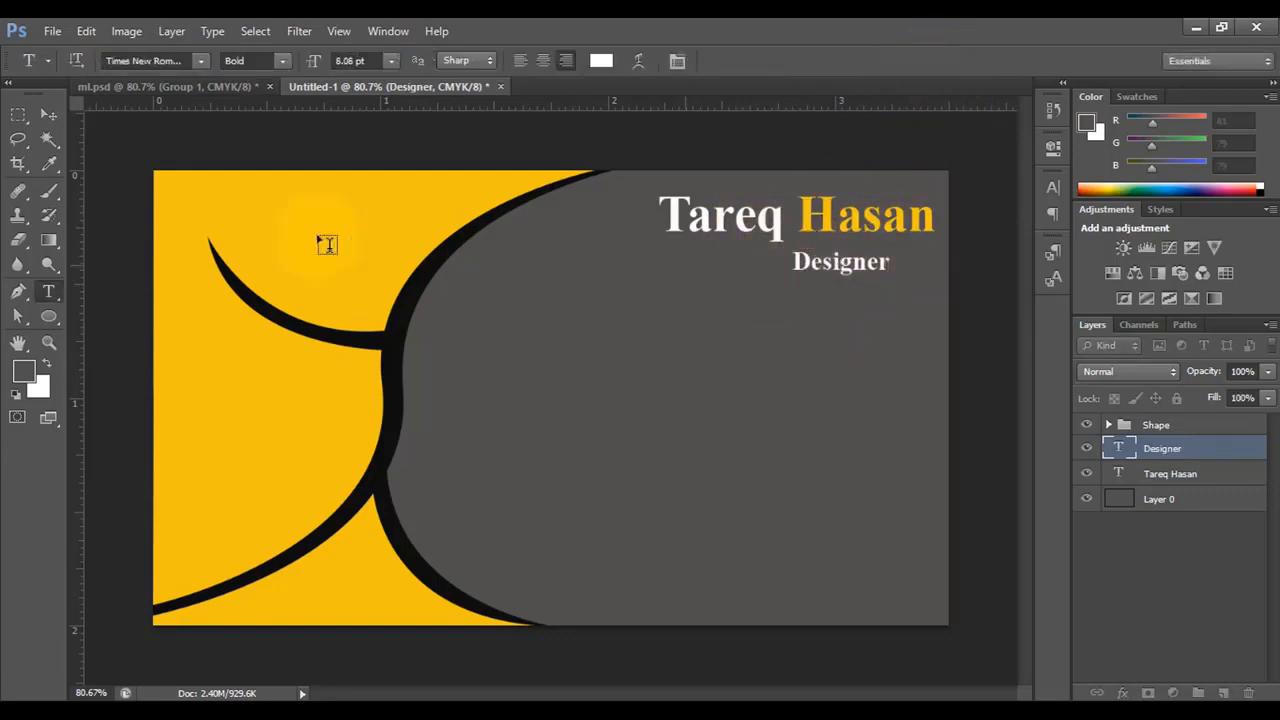
pyautogui.click(48, 115)
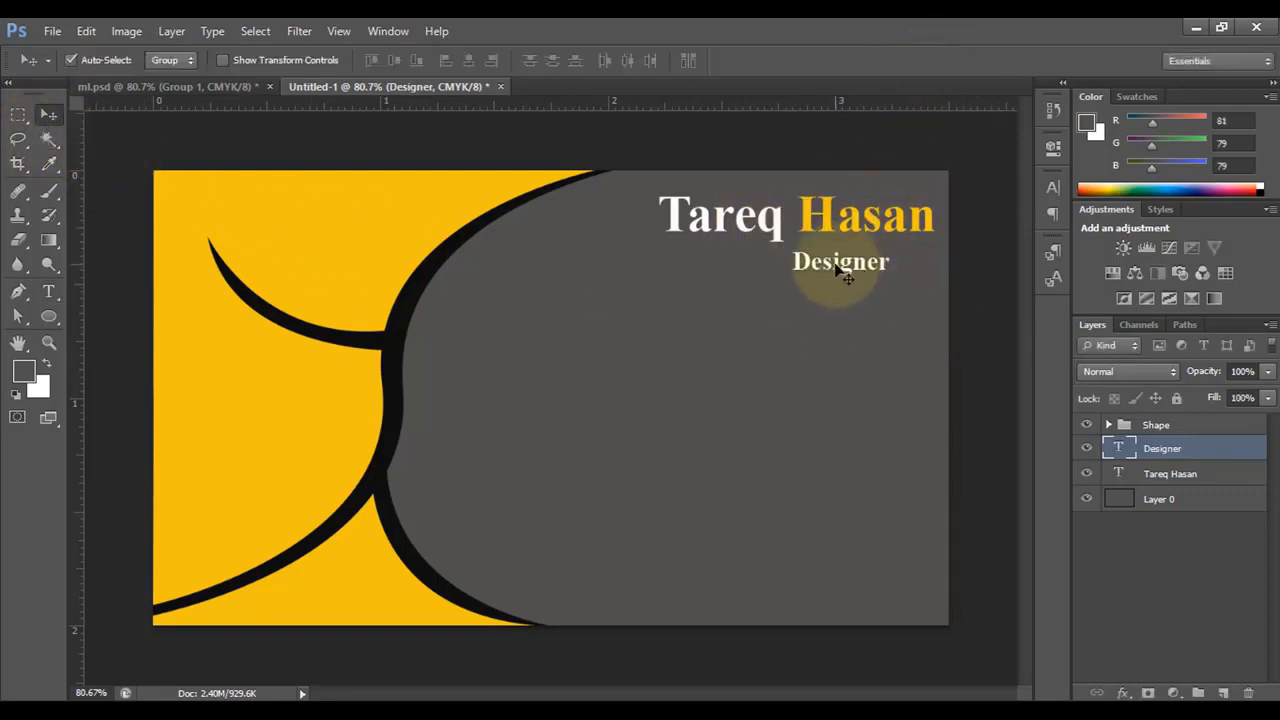
pyautogui.moveTo(835, 268); pyautogui.dragTo(880, 258)
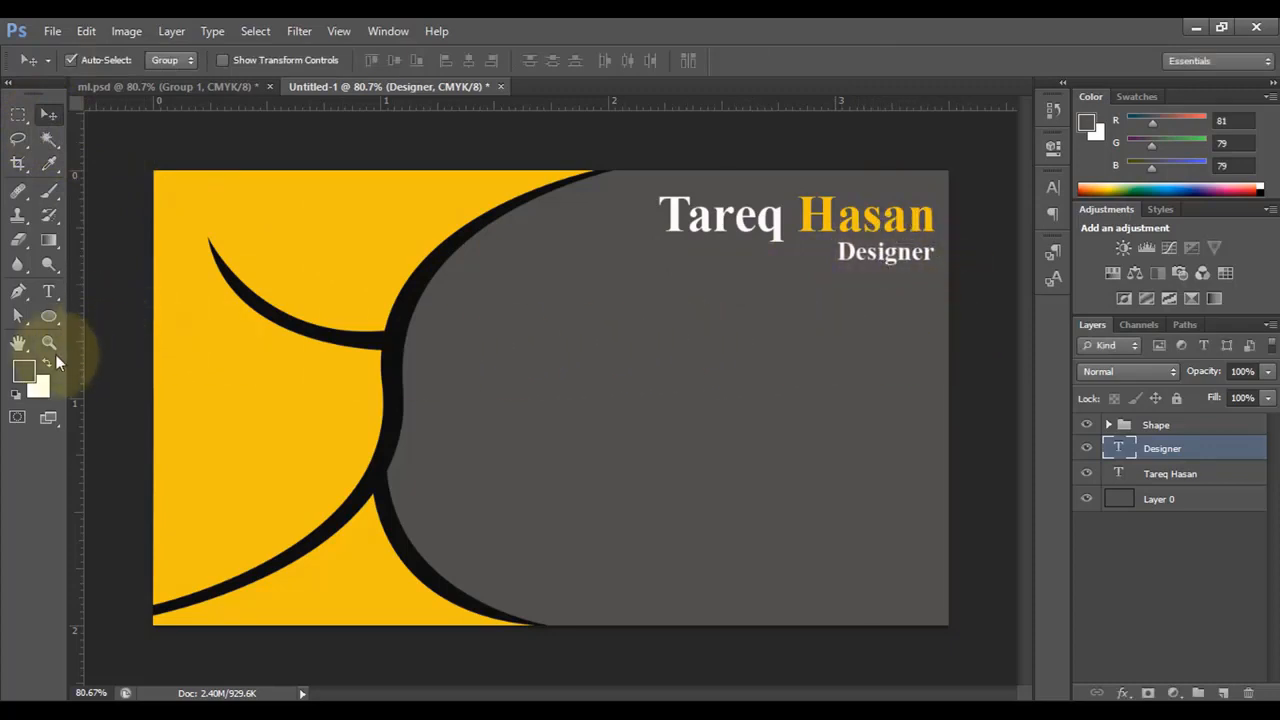
# - Draw a thin 369 × 5 px rectangle below the title, starting at a guide on the name's left edge
pyautogui.click(52, 324)
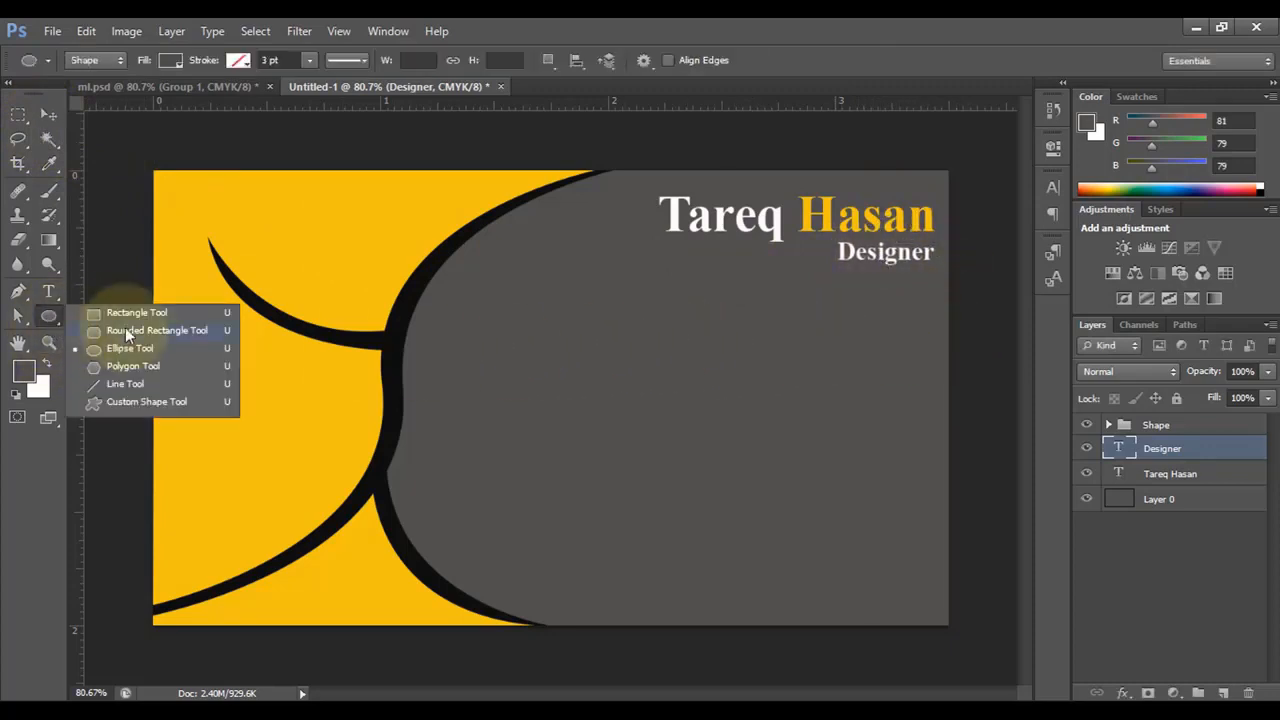
pyautogui.click(125, 318)
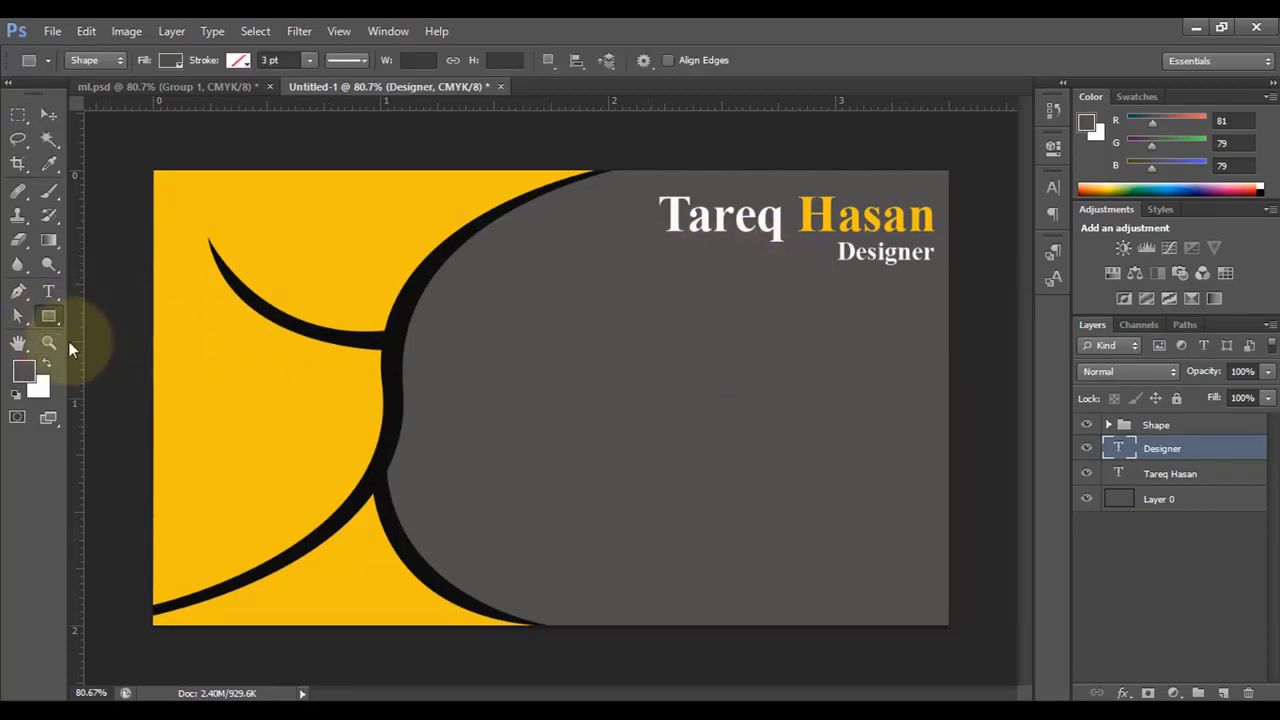
pyautogui.moveTo(303, 363); pyautogui.dragTo(657, 356)
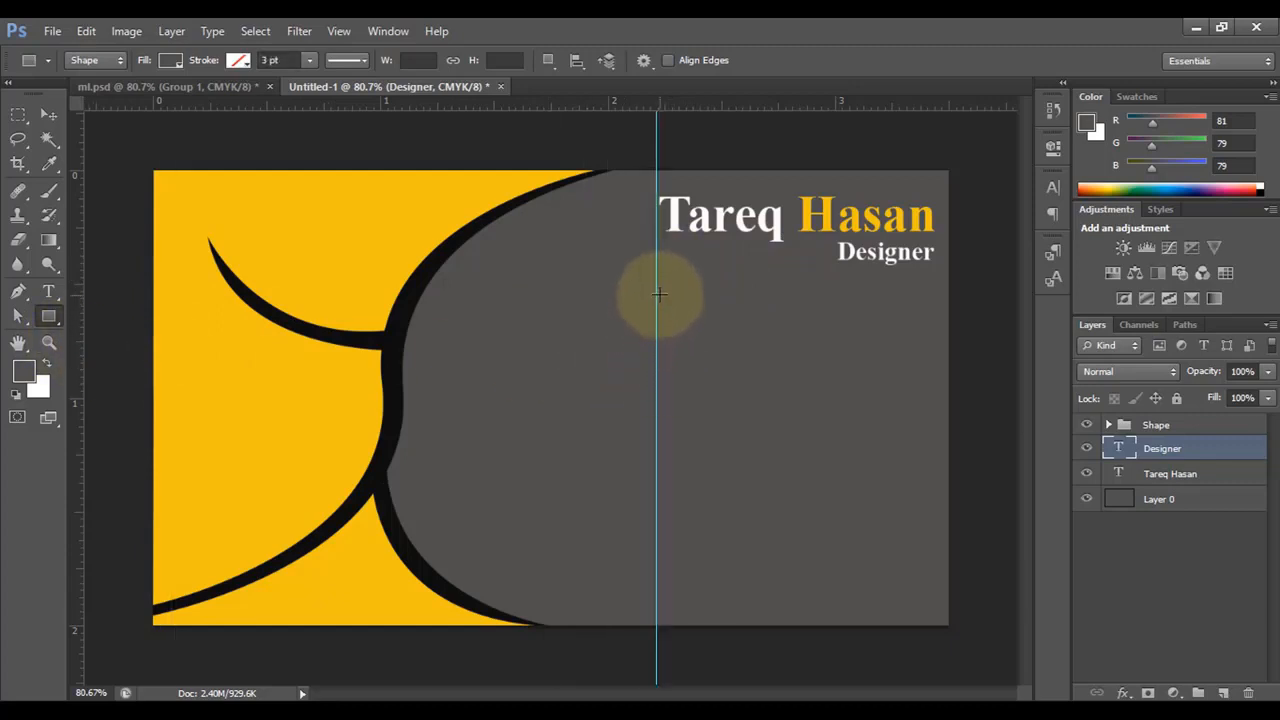
pyautogui.moveTo(657, 280); pyautogui.dragTo(937, 282)
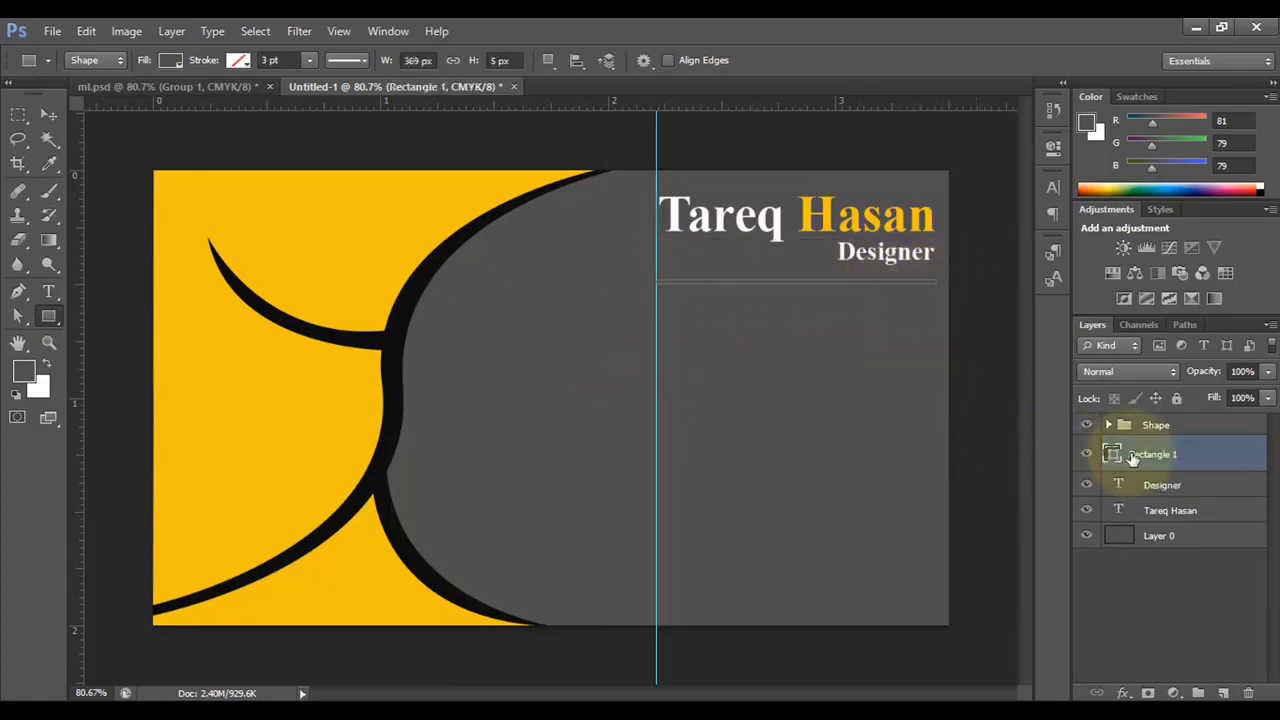
# - Fill the thin bar with the card's sampled yellow and remove the vertical guide
pyautogui.doubleClick(1111, 455)
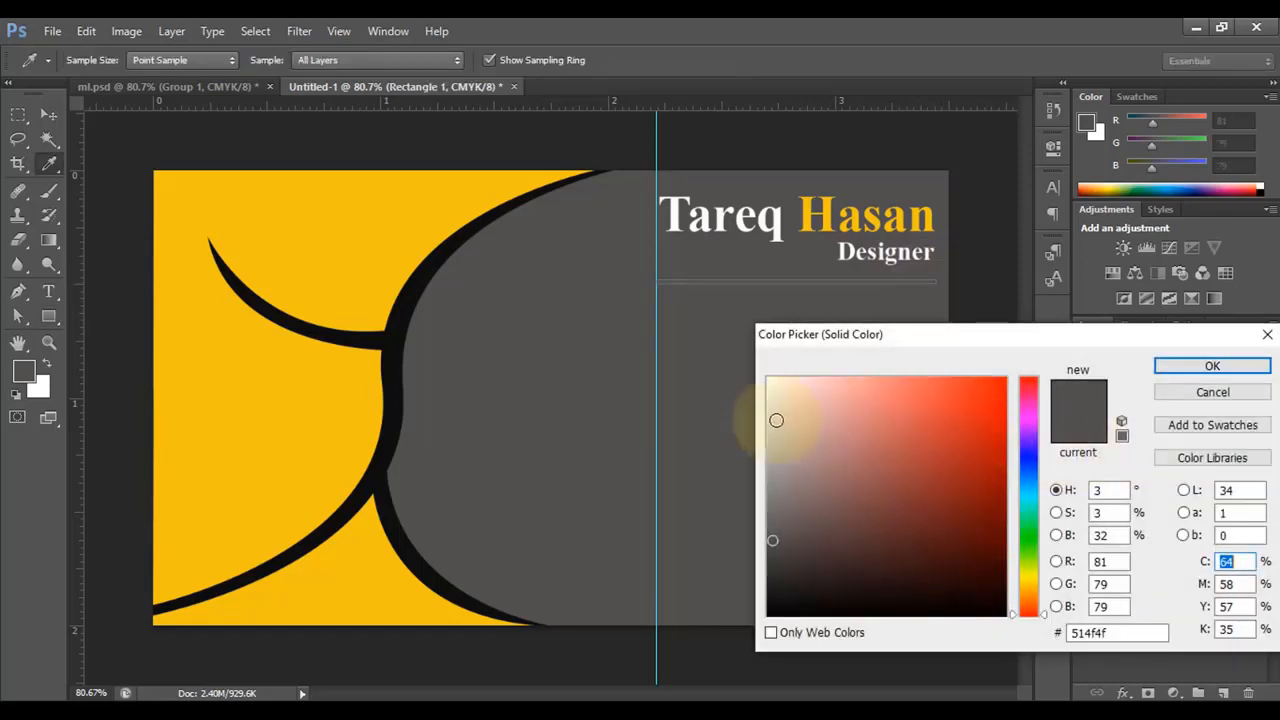
pyautogui.click(373, 262)
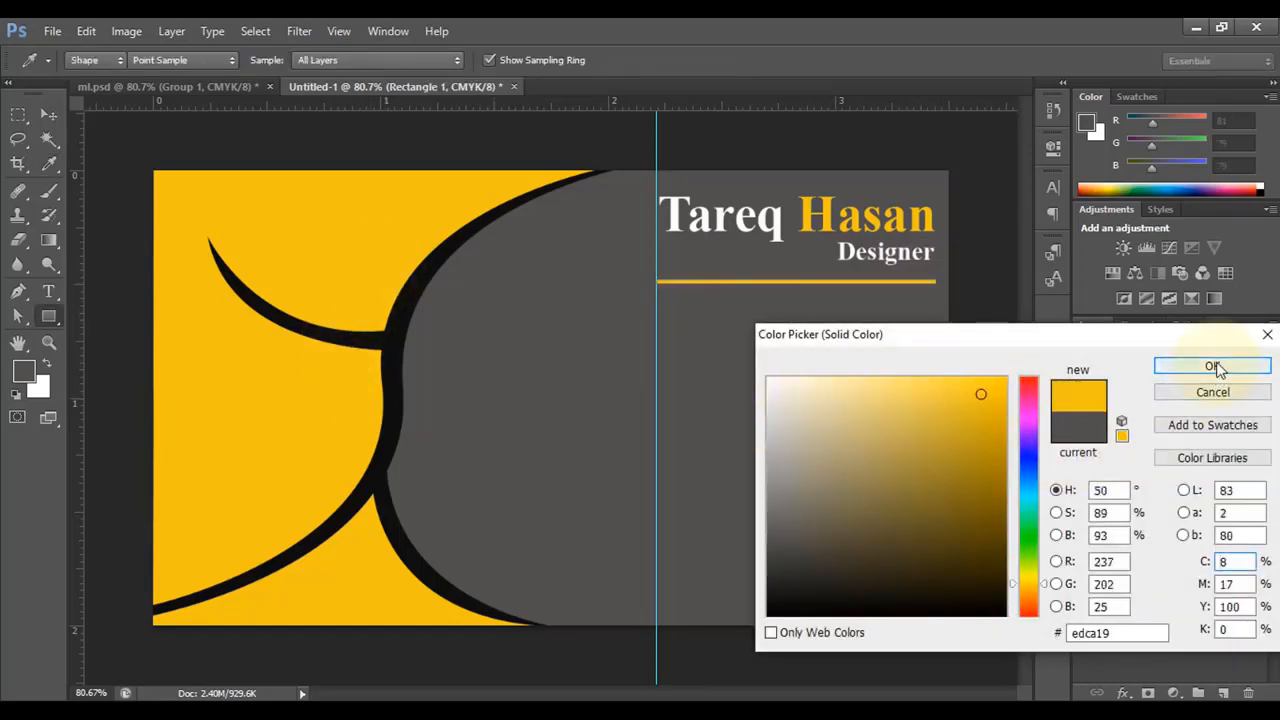
pyautogui.click(1212, 368)
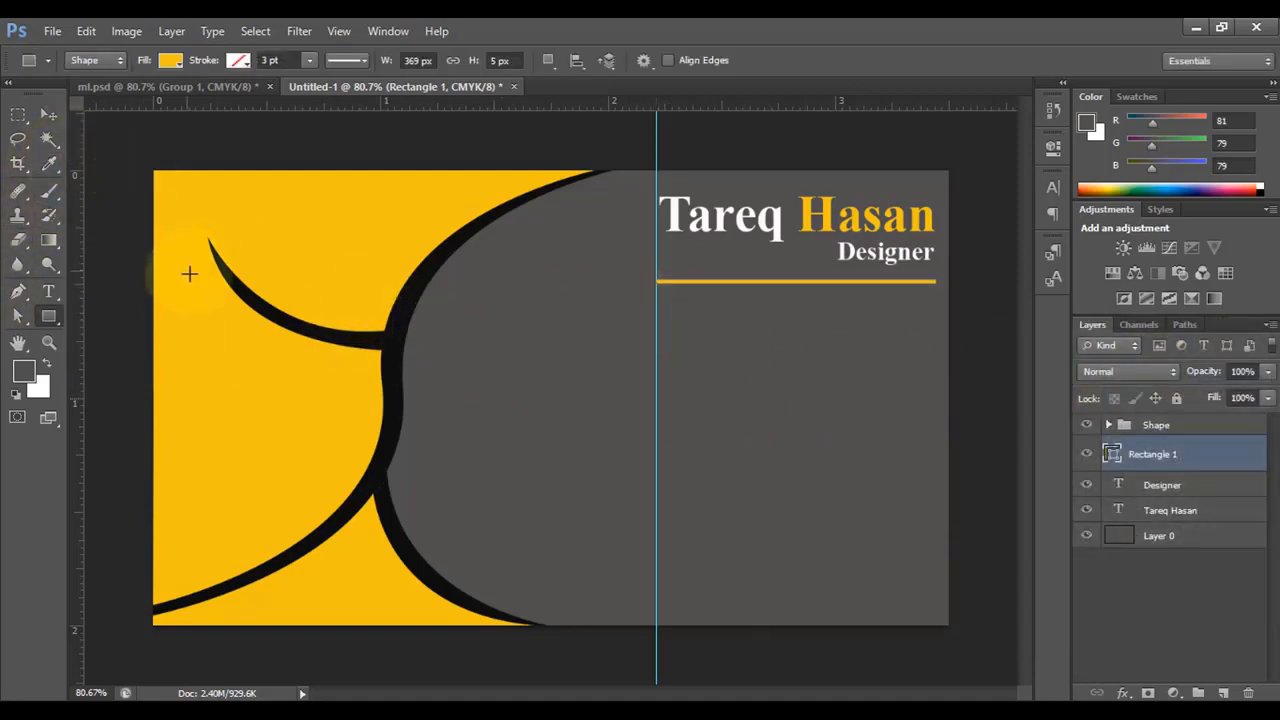
pyautogui.click(55, 116)
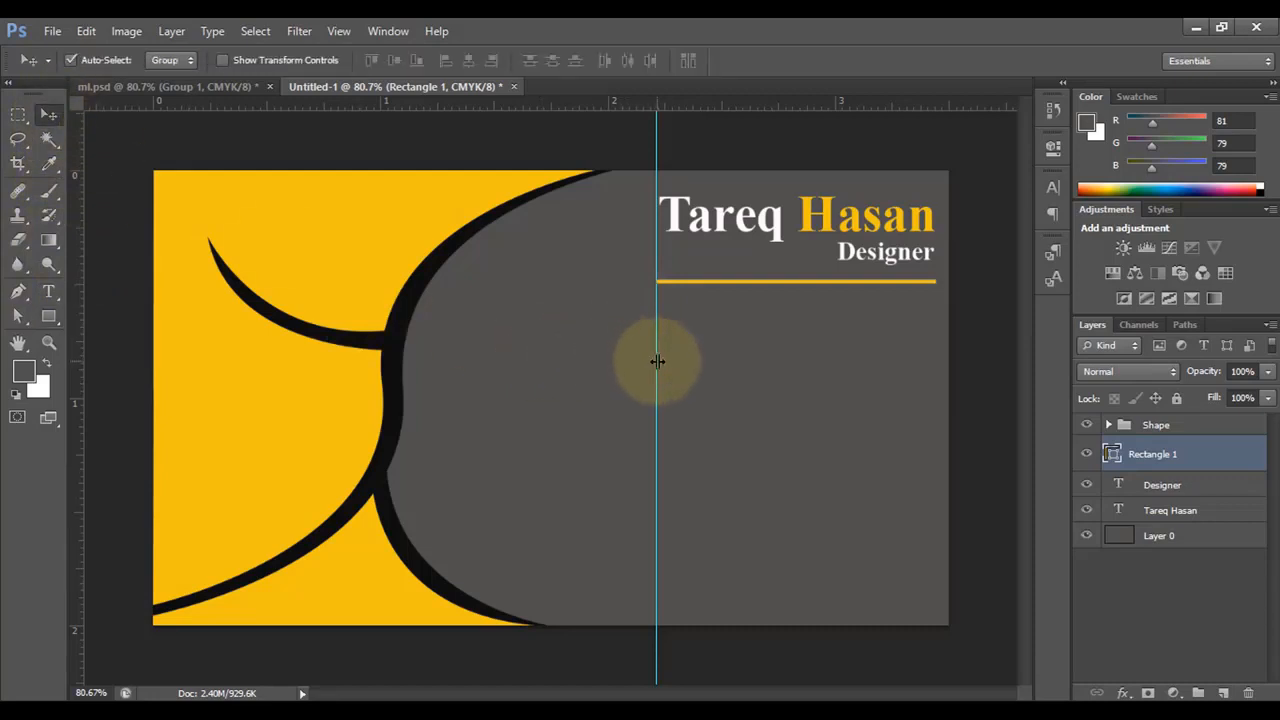
pyautogui.moveTo(656, 361); pyautogui.dragTo(26, 345)
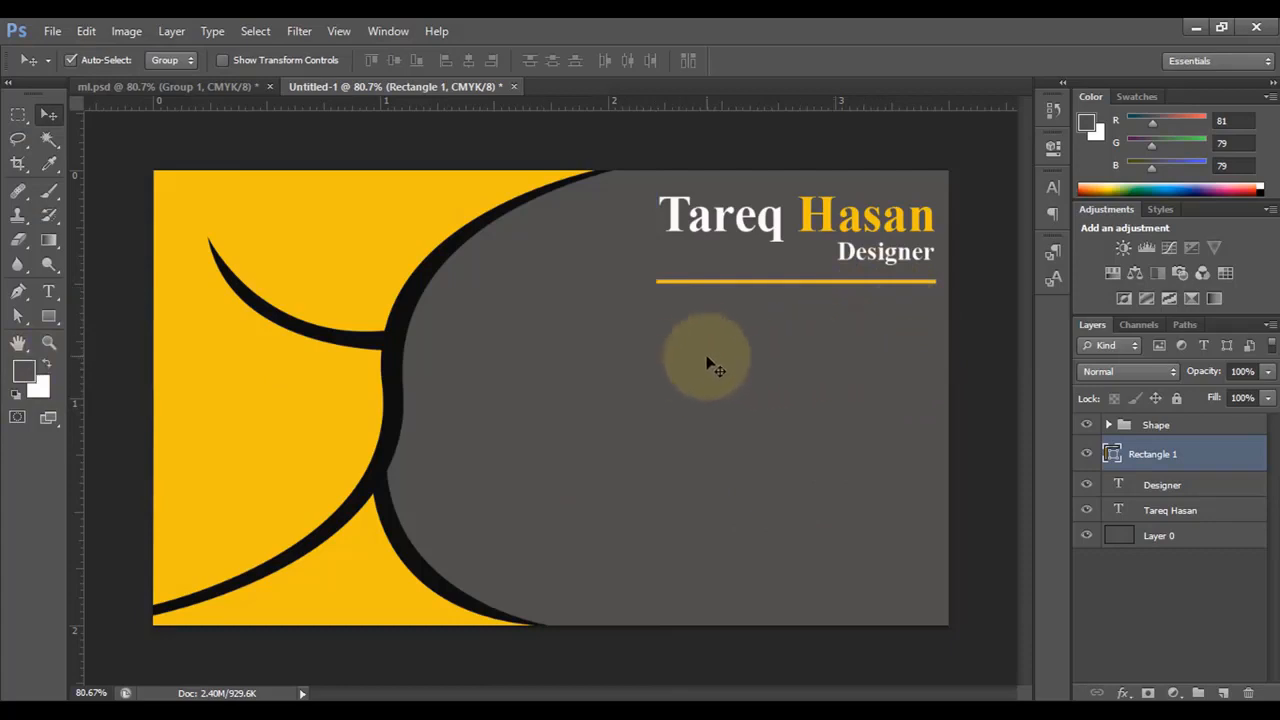
pyautogui.click(49, 316)
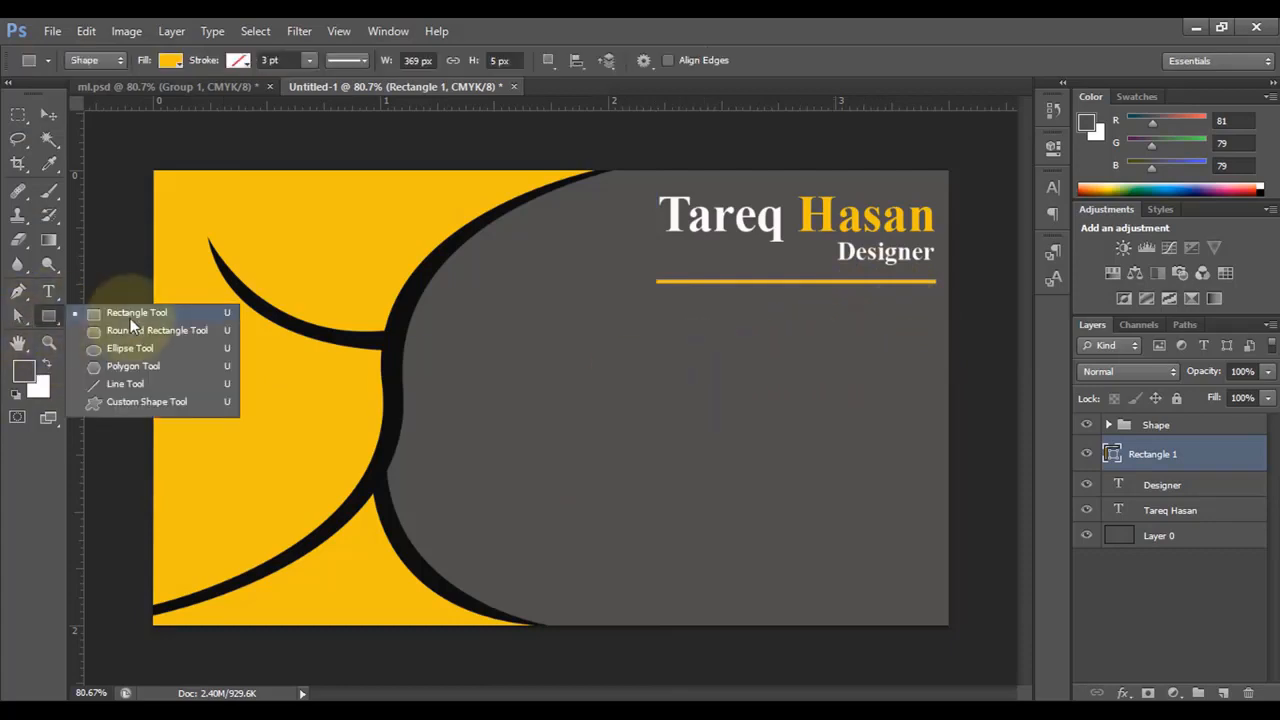
# - Draw a 51 × 51 px yellow circle below the line's right end and duplicate it lower
pyautogui.click(119, 352)
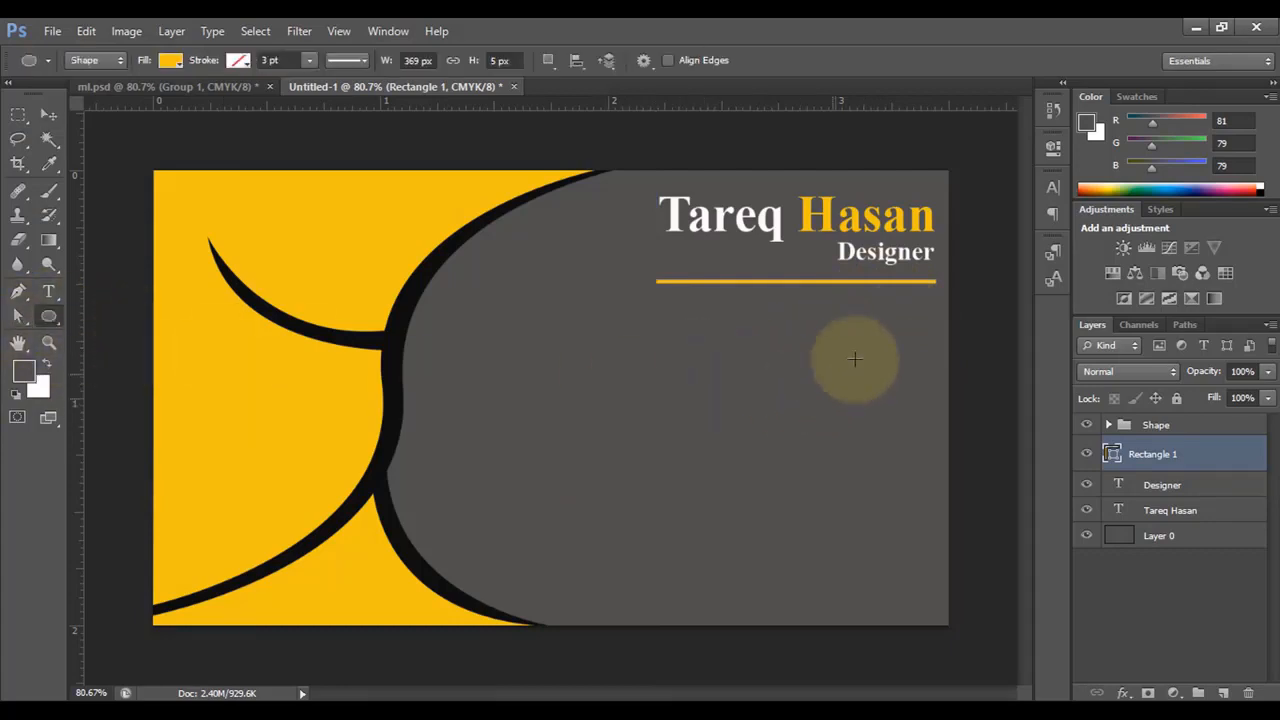
pyautogui.moveTo(885, 321); pyautogui.dragTo(919, 368)
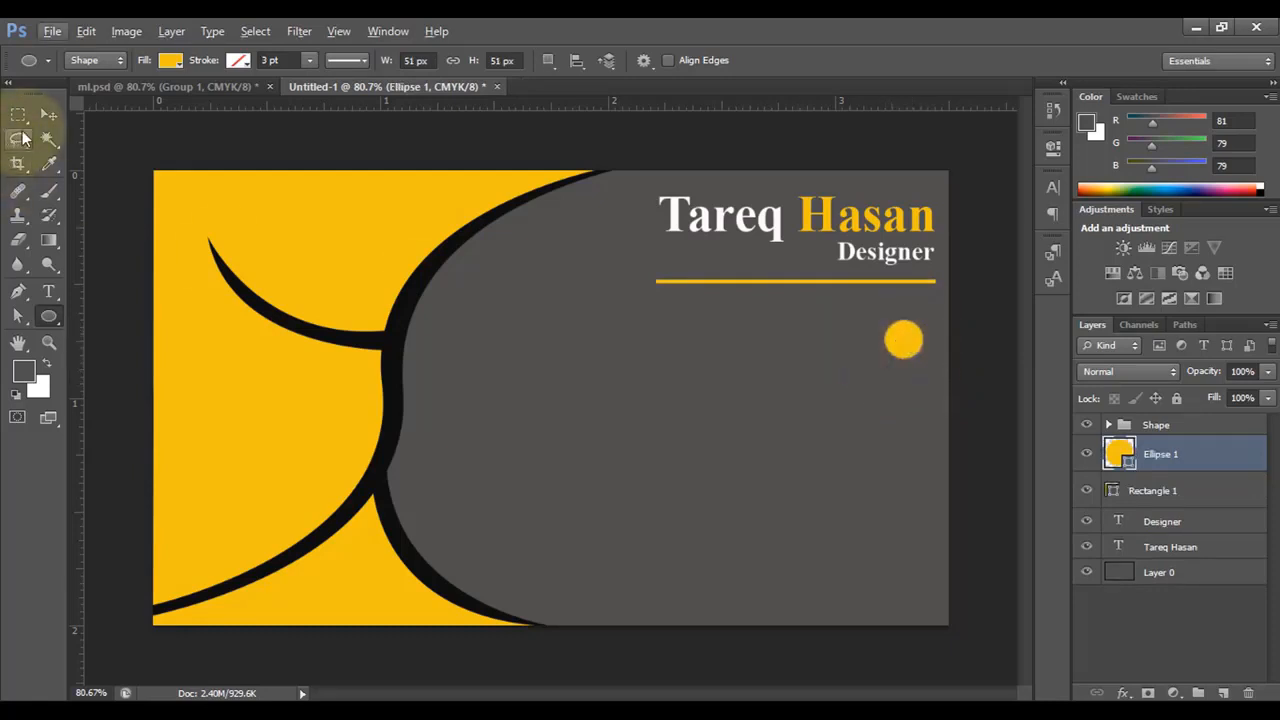
pyautogui.click(49, 116)
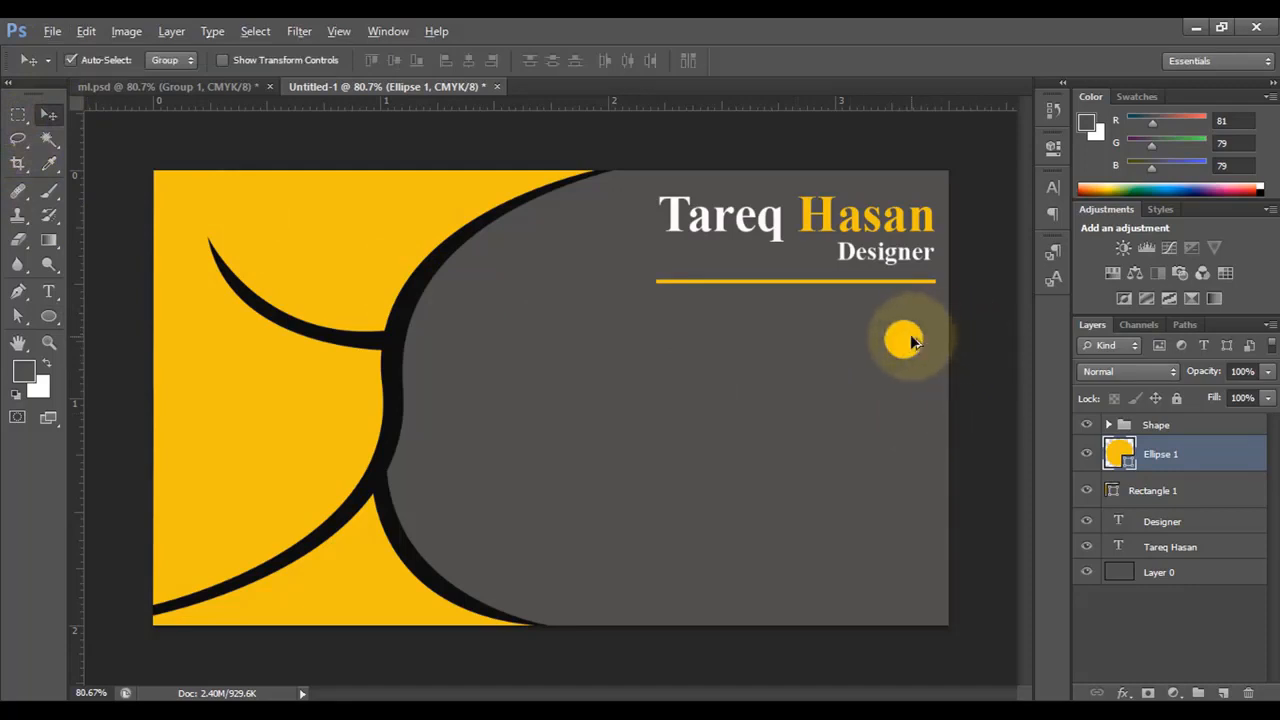
pyautogui.moveTo(910, 334); pyautogui.dragTo(905, 408)
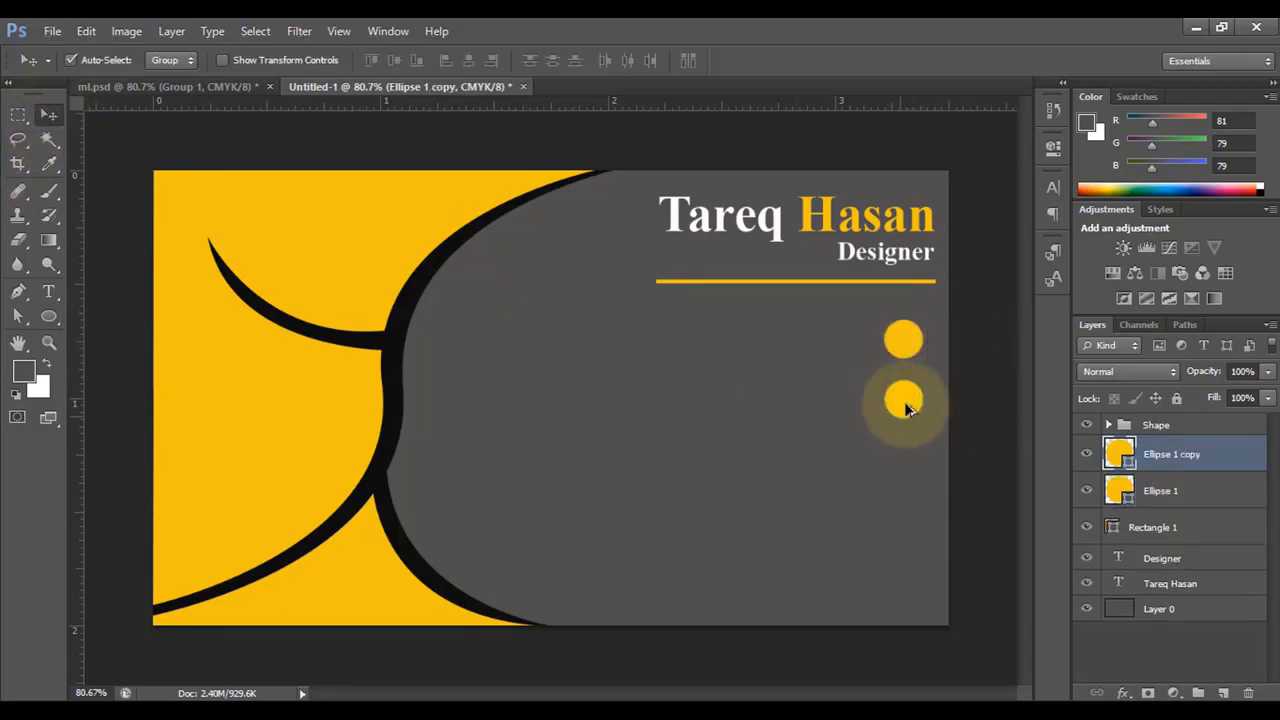
# - Duplicate the circle further down to make four, then shift all four slightly lower
pyautogui.click(897, 458)
pyautogui.click(644, 296)
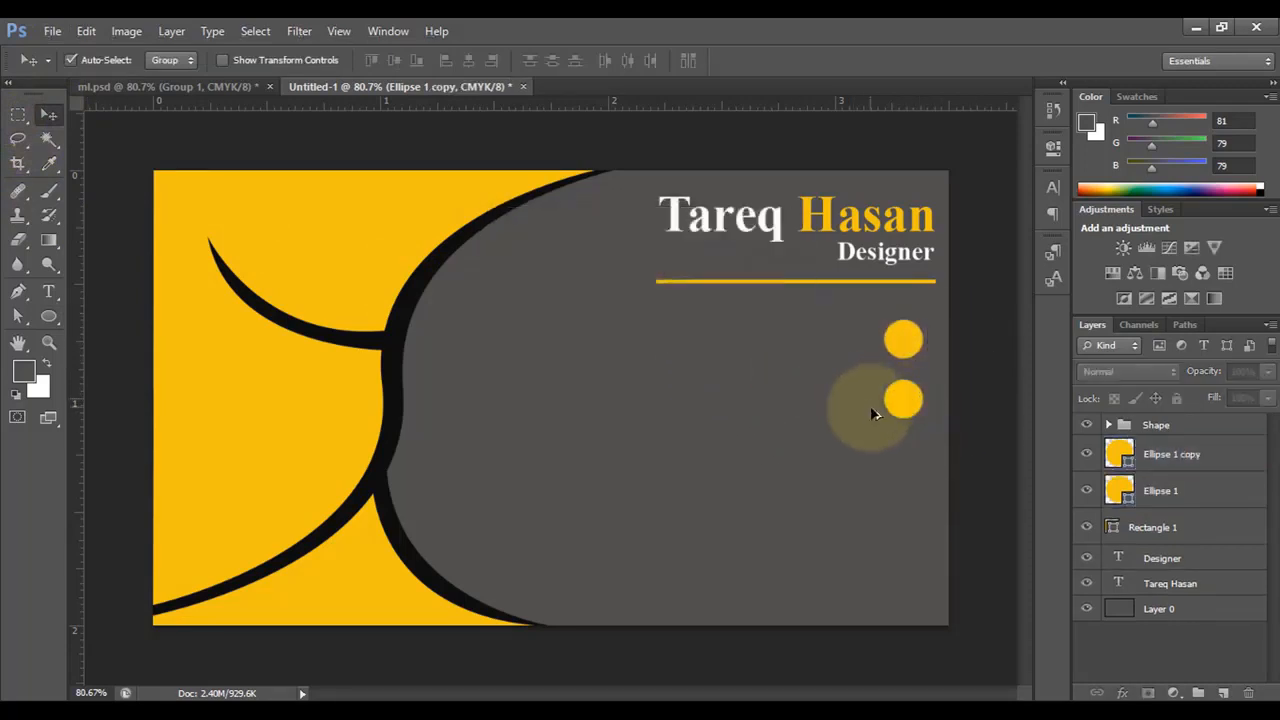
pyautogui.moveTo(903, 403); pyautogui.dragTo(903, 510)
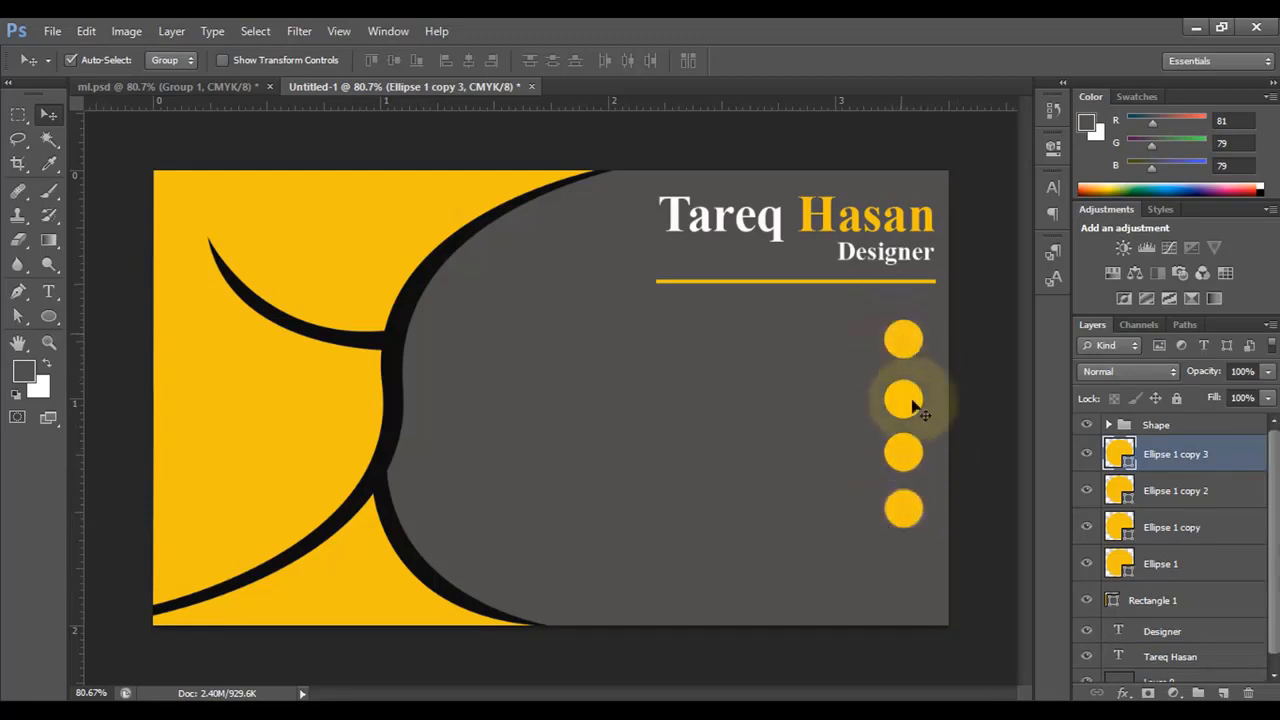
pyautogui.keyDown('shift'); pyautogui.click(1170, 493); pyautogui.keyUp('shift')
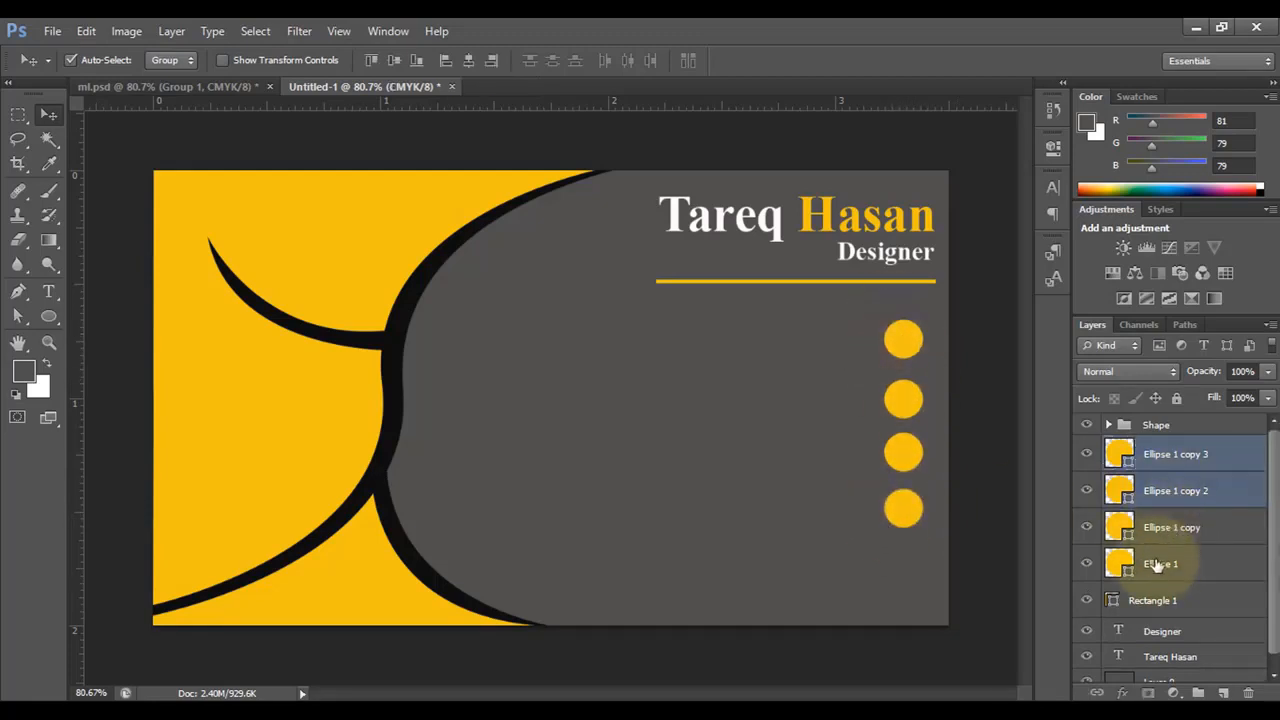
pyautogui.keyDown('shift'); pyautogui.click(1162, 563); pyautogui.keyUp('shift')
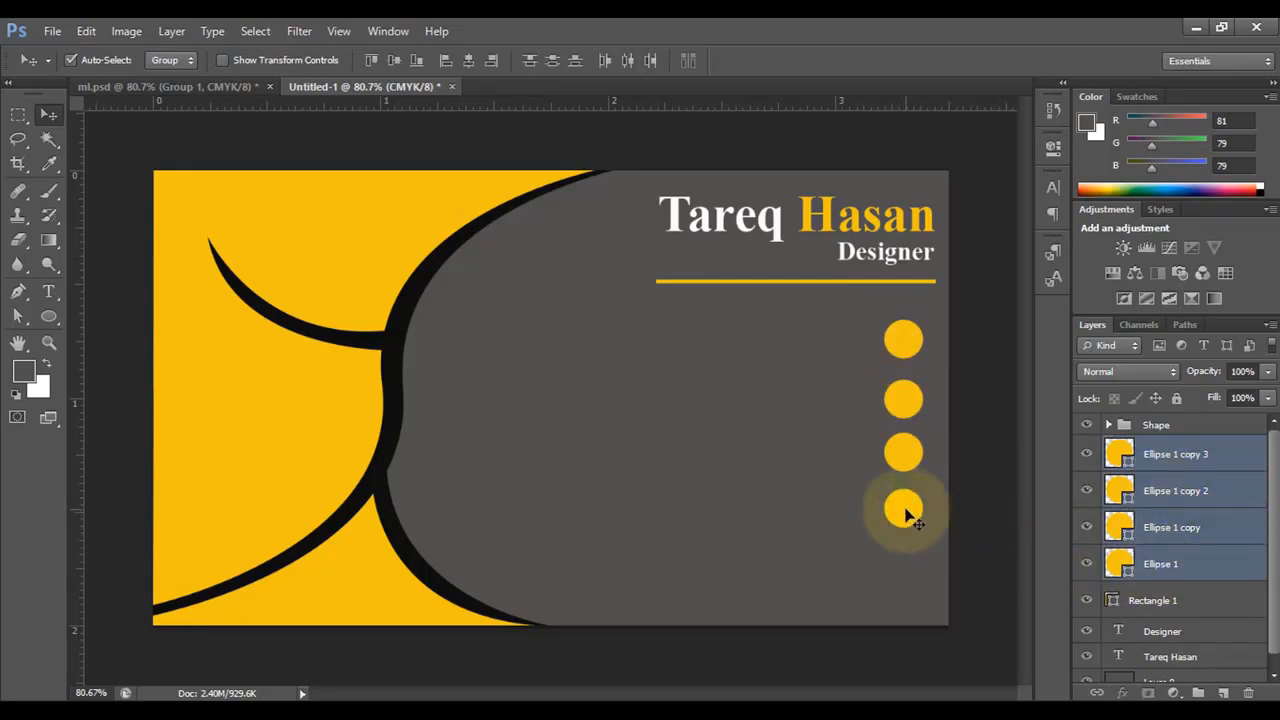
pyautogui.moveTo(905, 517); pyautogui.dragTo(903, 530)
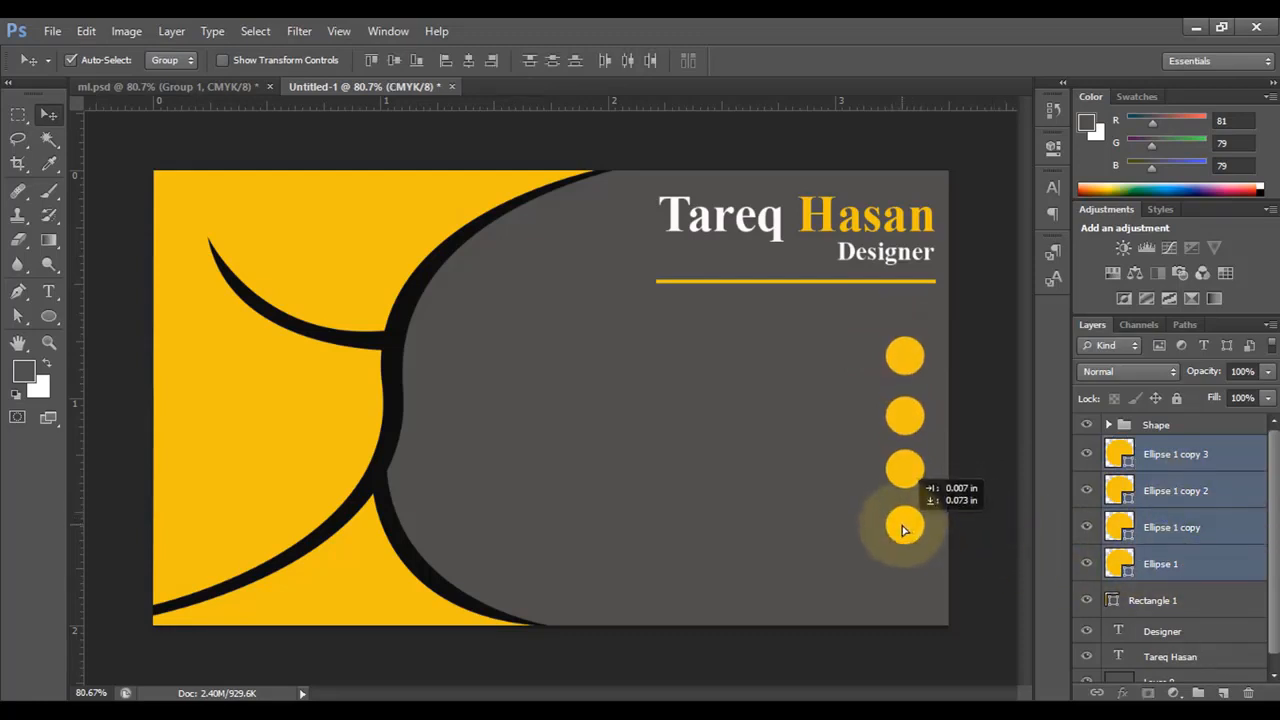
pyautogui.click(1000, 508)
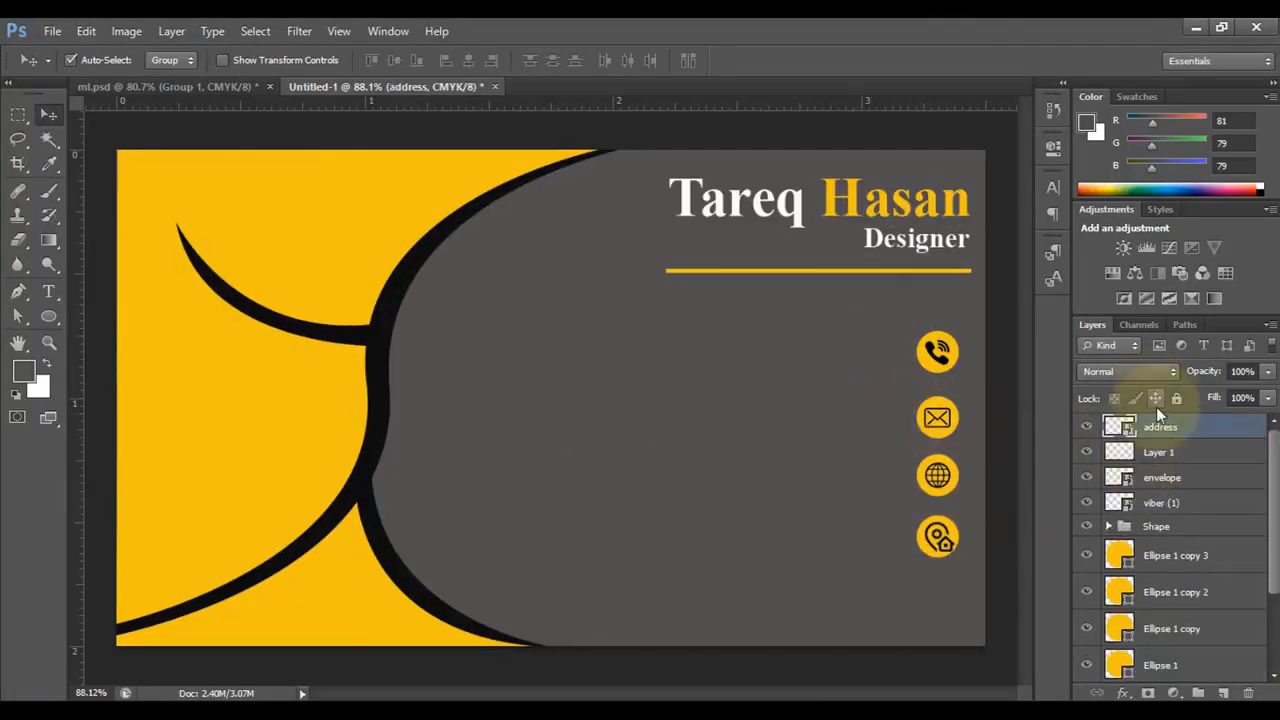
# - Group the four icon layers into a group named Icon
pyautogui.keyDown('shift'); pyautogui.click(1172, 455); pyautogui.keyUp('shift')
pyautogui.keyDown('shift'); pyautogui.click(1214, 502); pyautogui.keyUp('shift')
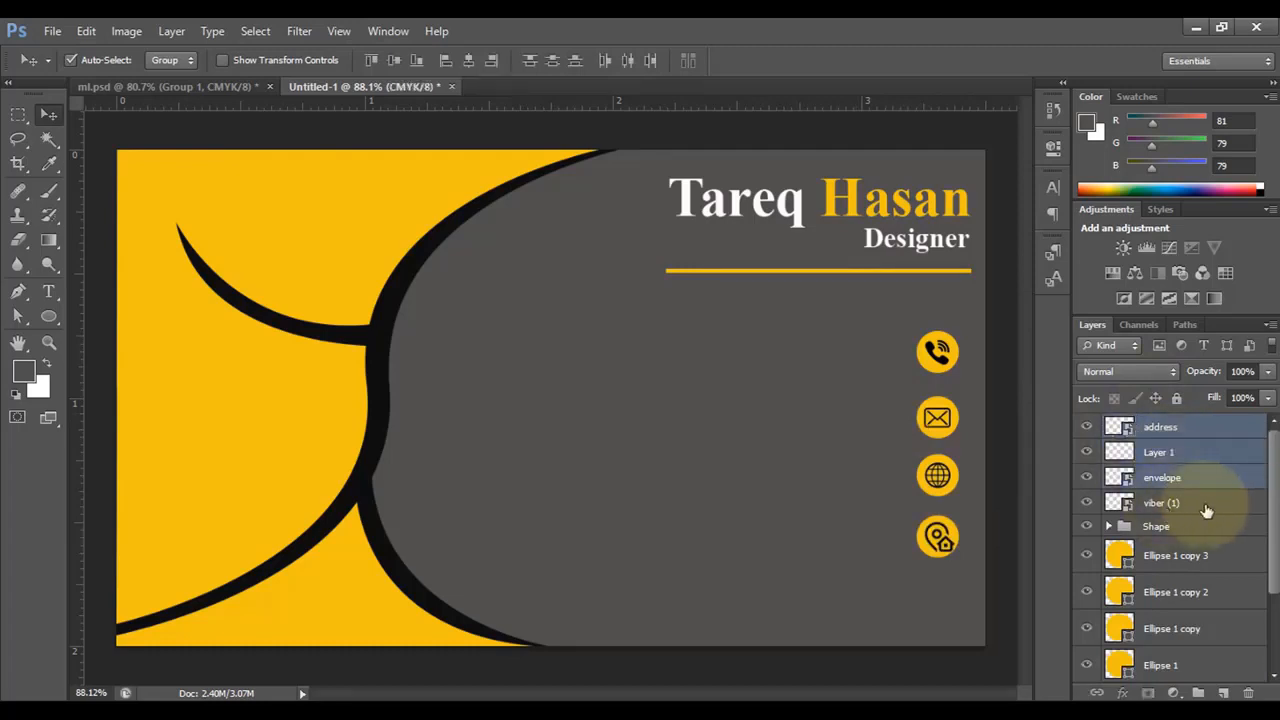
pyautogui.hotkey('ctrl', 'g')
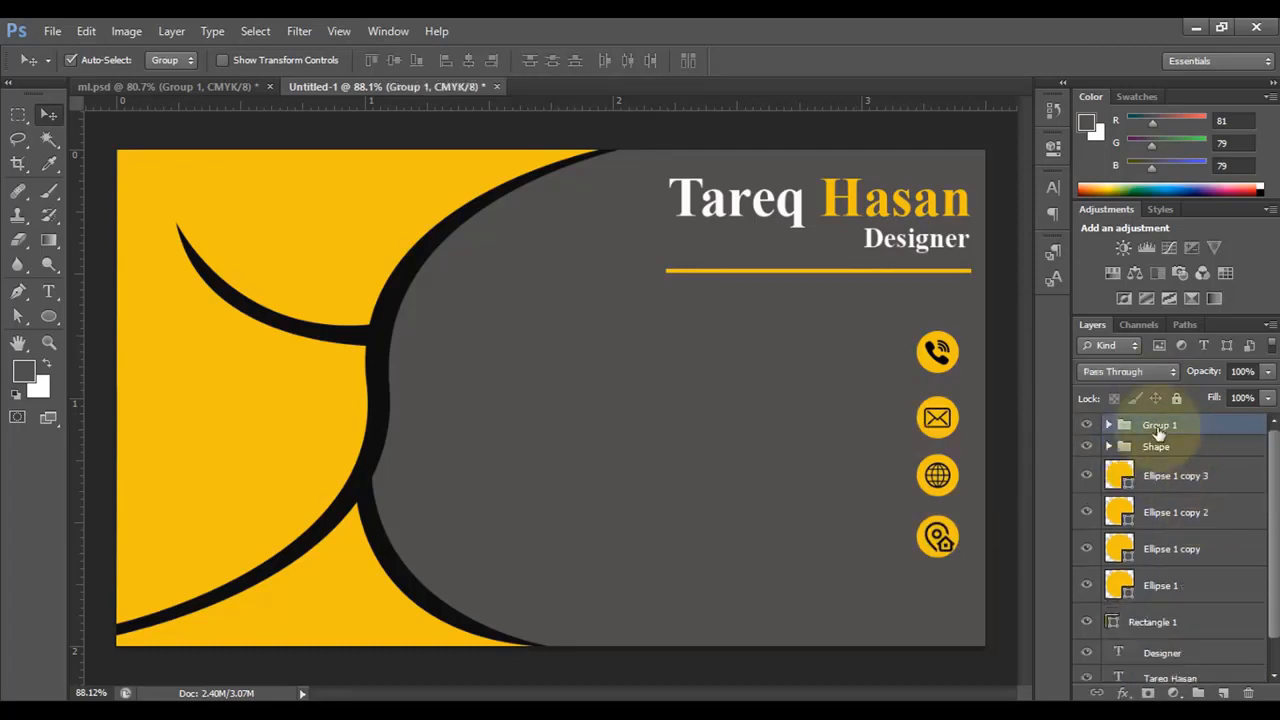
pyautogui.doubleClick(1165, 425)
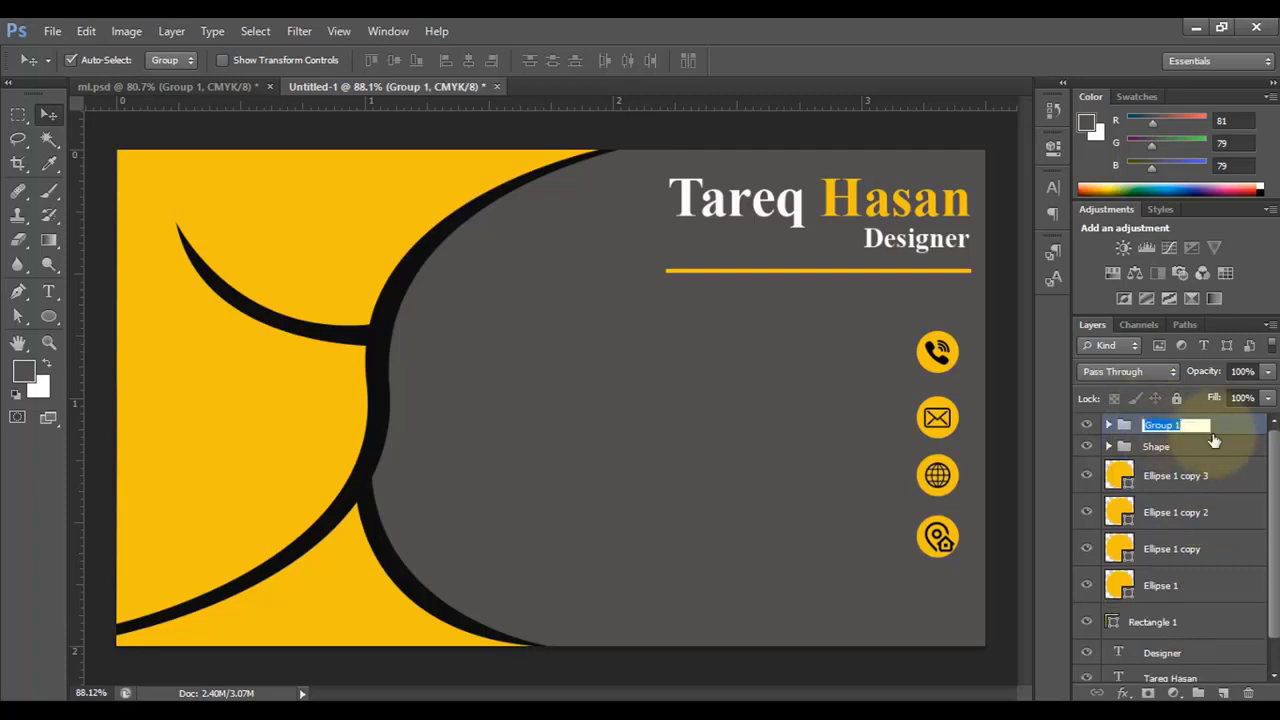
# - Group Ellipse 1 and its three copies into a new group named Shape 2
pyautogui.click(1156, 480)
pyautogui.keyDown('shift'); pyautogui.click(1166, 512); pyautogui.keyUp('shift')
pyautogui.keyDown('shift'); pyautogui.click(1170, 549); pyautogui.keyUp('shift')
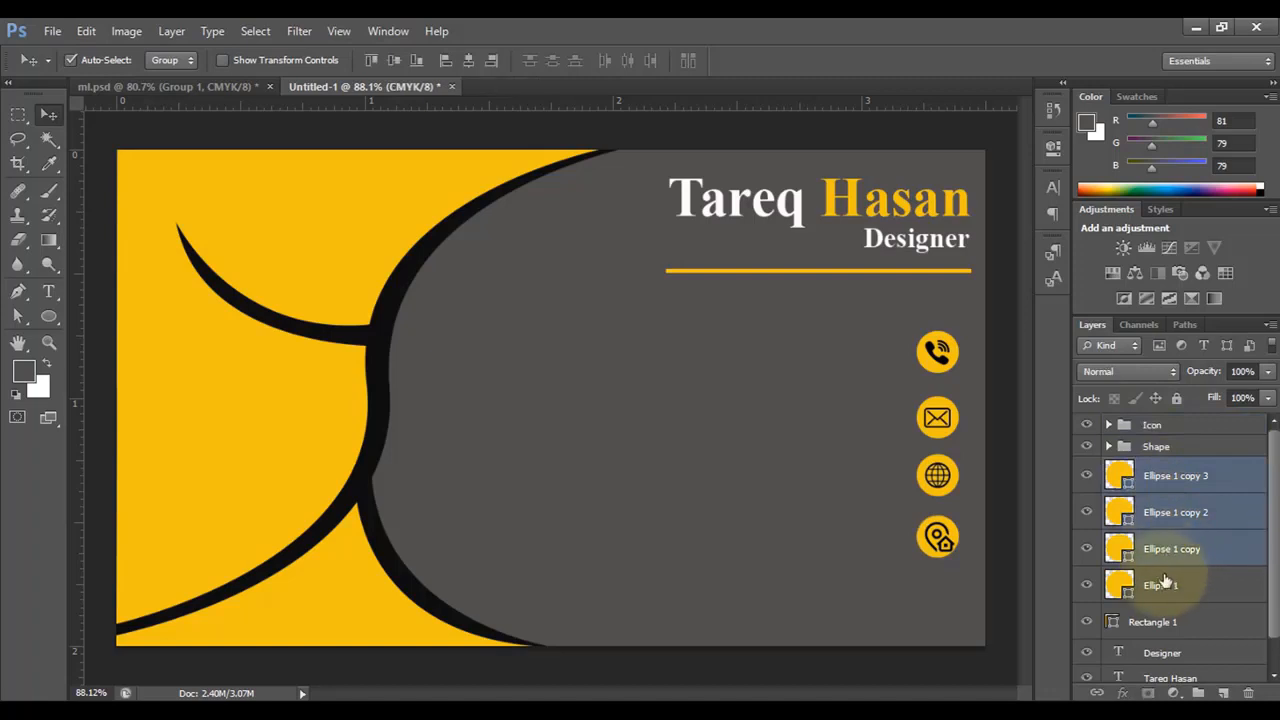
pyautogui.keyDown('shift'); pyautogui.click(1170, 588); pyautogui.keyUp('shift')
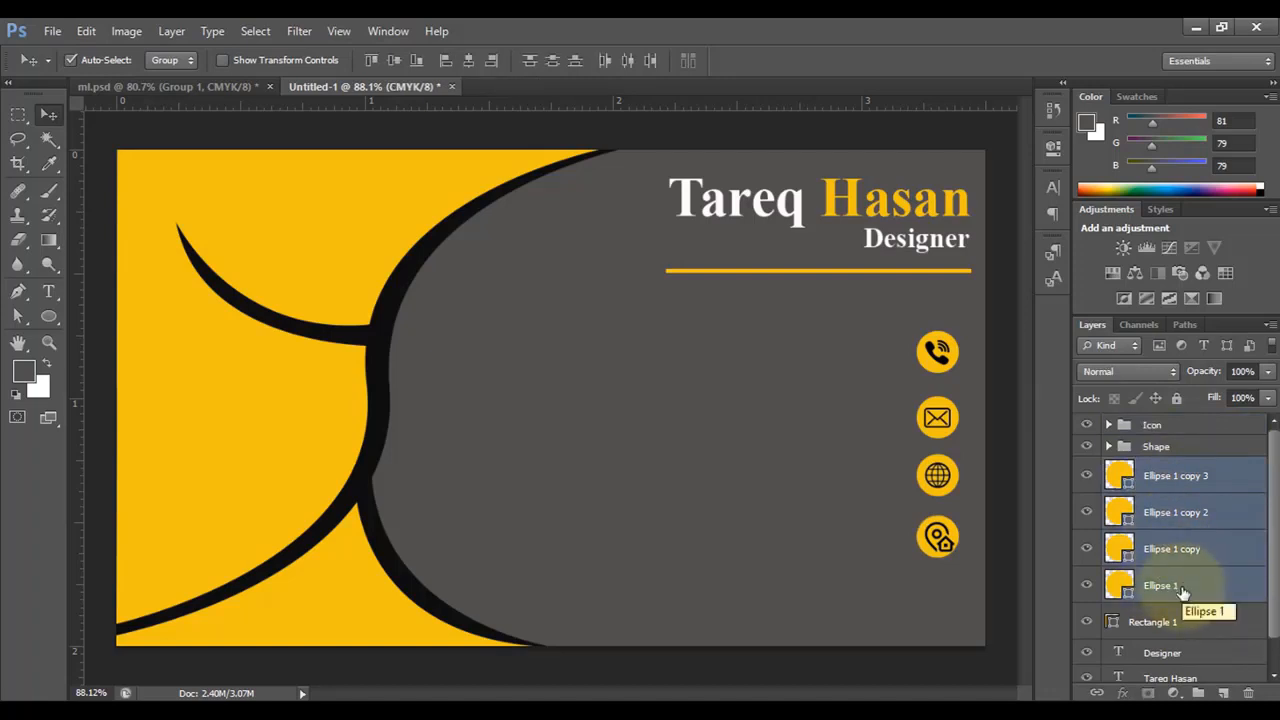
pyautogui.hotkey('ctrl', 'g')
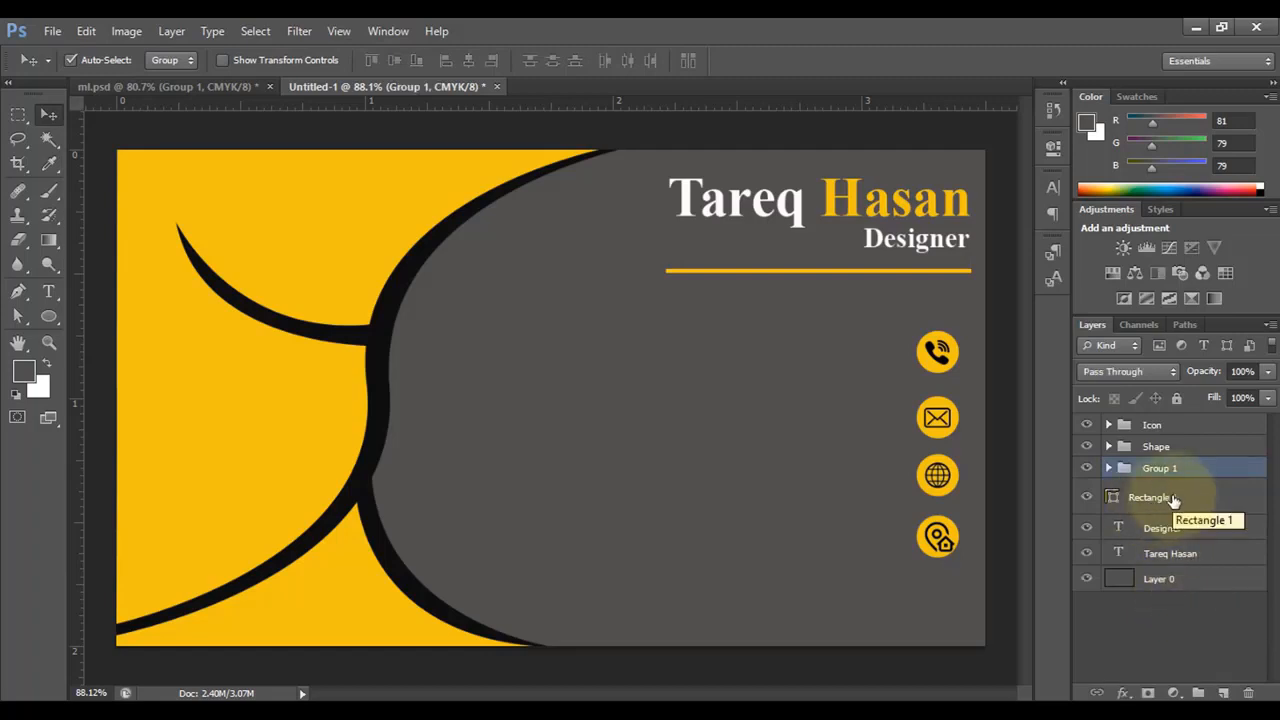
pyautogui.doubleClick(1177, 470)
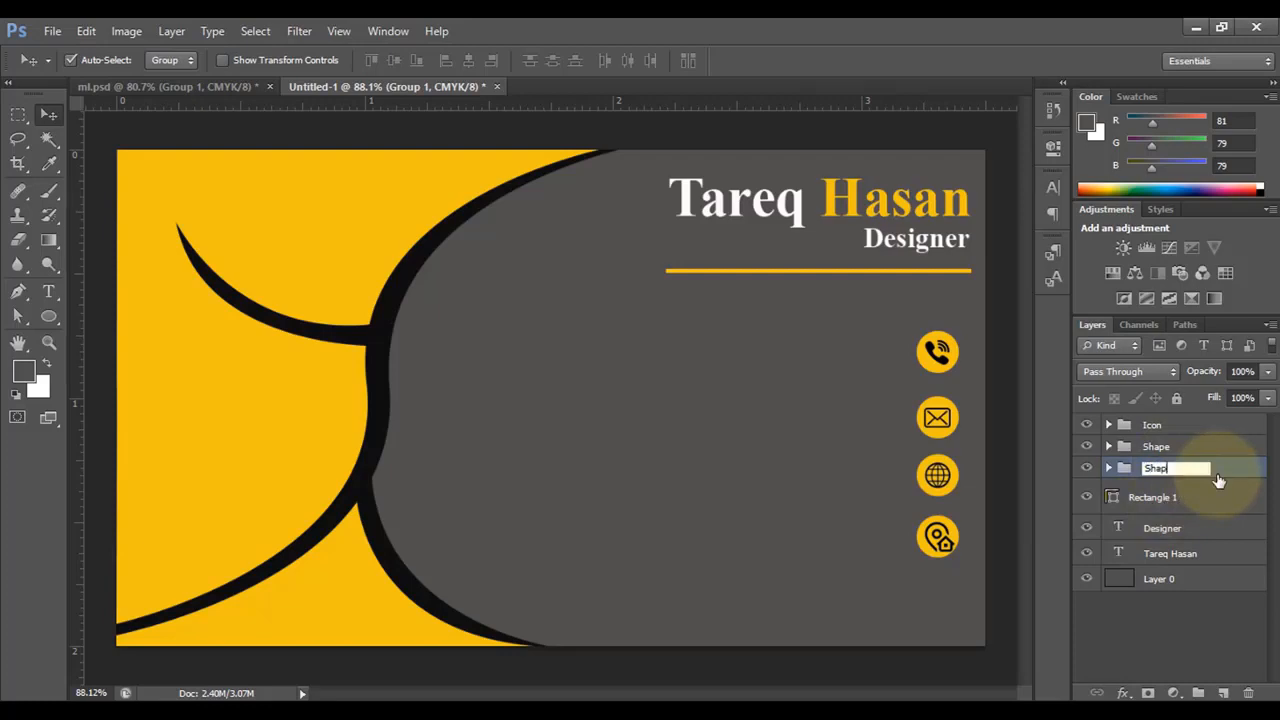
pyautogui.write('Shape 2')
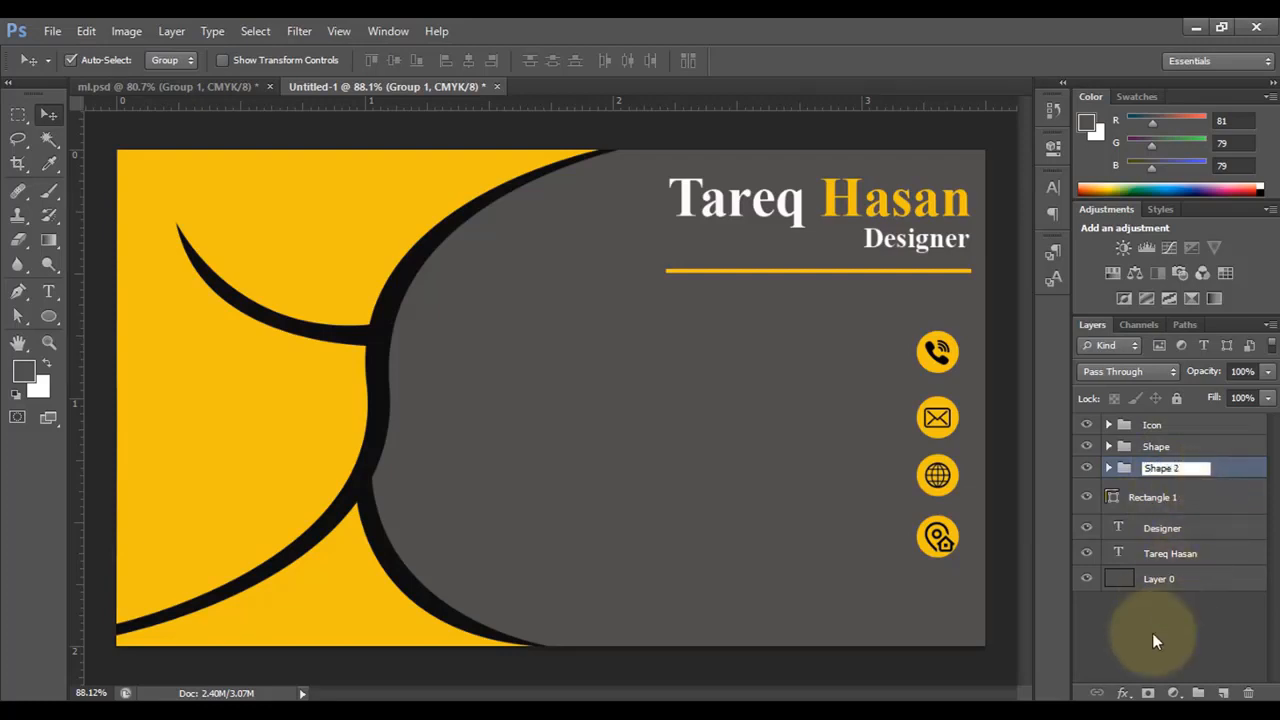
pyautogui.click(1152, 633)
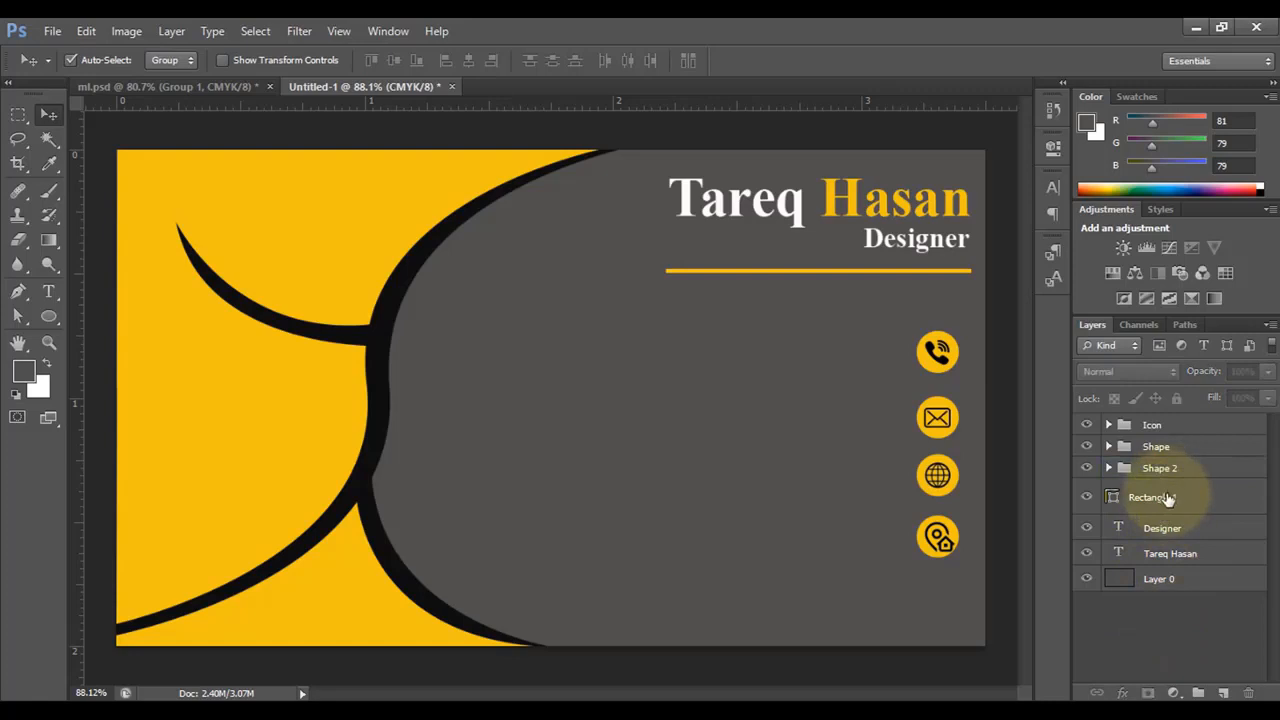
pyautogui.click(1180, 530)
pyautogui.keyDown('shift'); pyautogui.click(1195, 555); pyautogui.keyUp('shift')
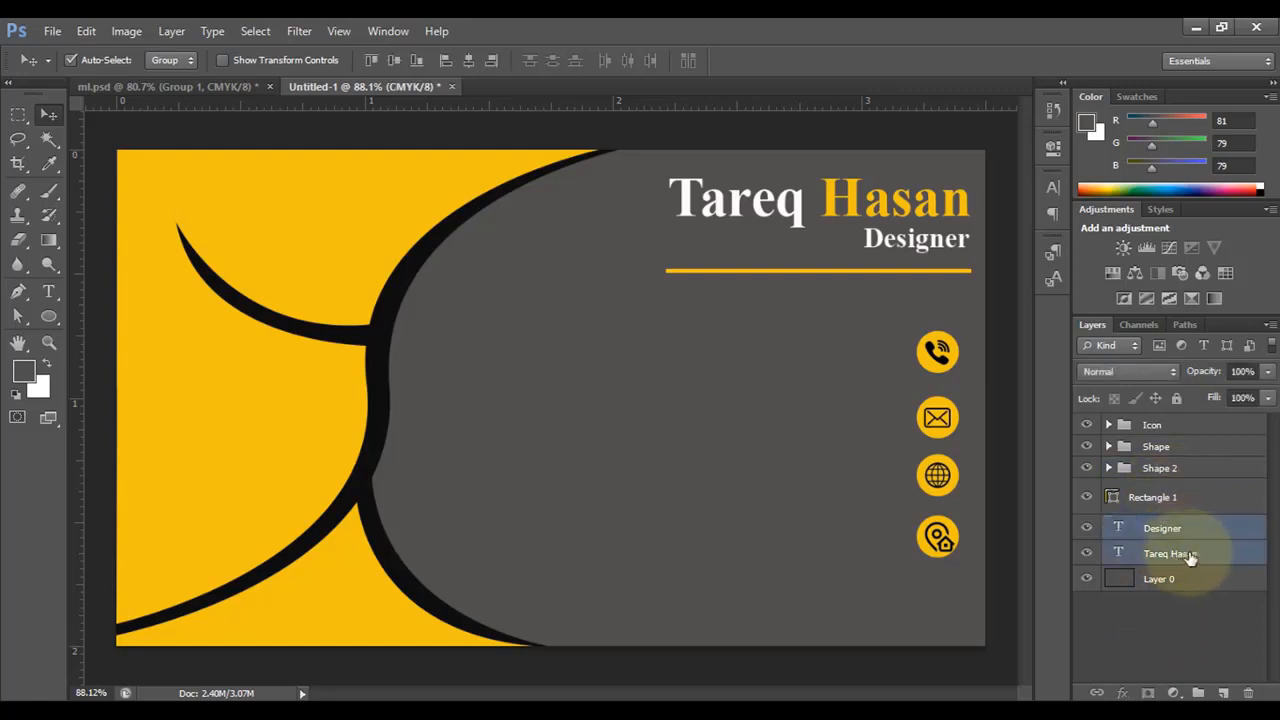
pyautogui.click(1151, 608)
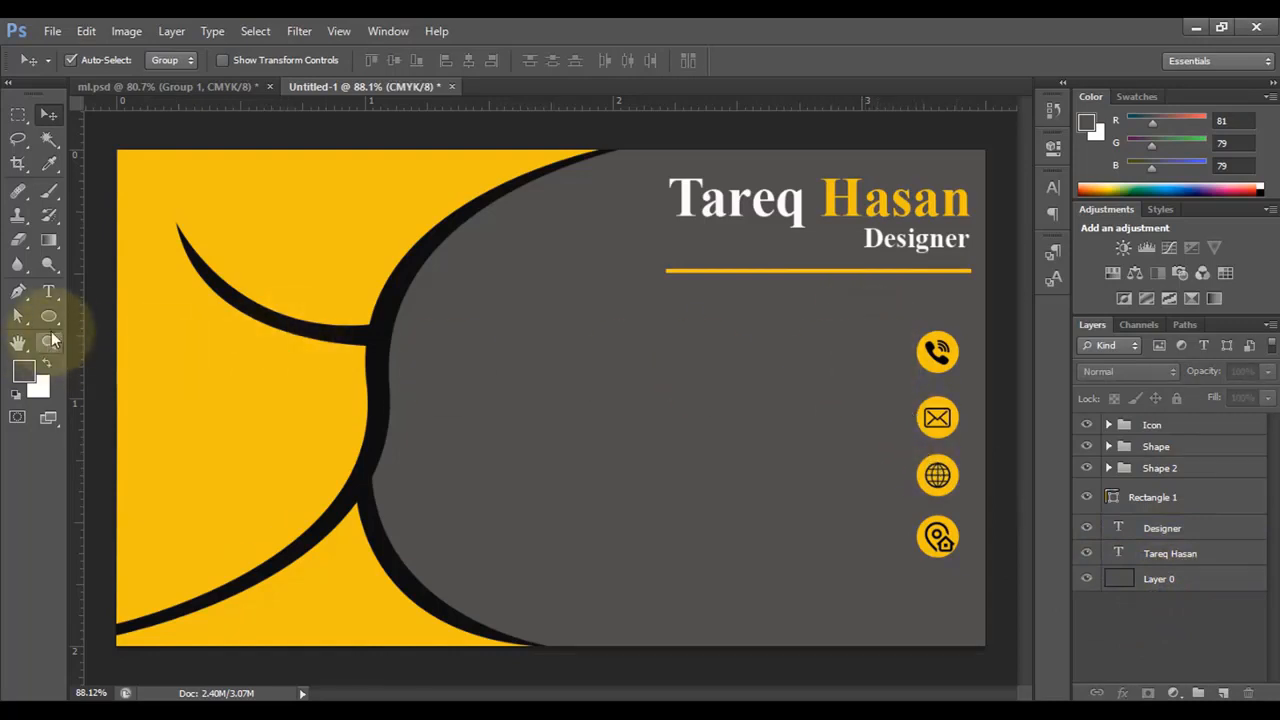
# - Add a right-aligned phone-number text line beside the phone icon
pyautogui.click(48, 298)
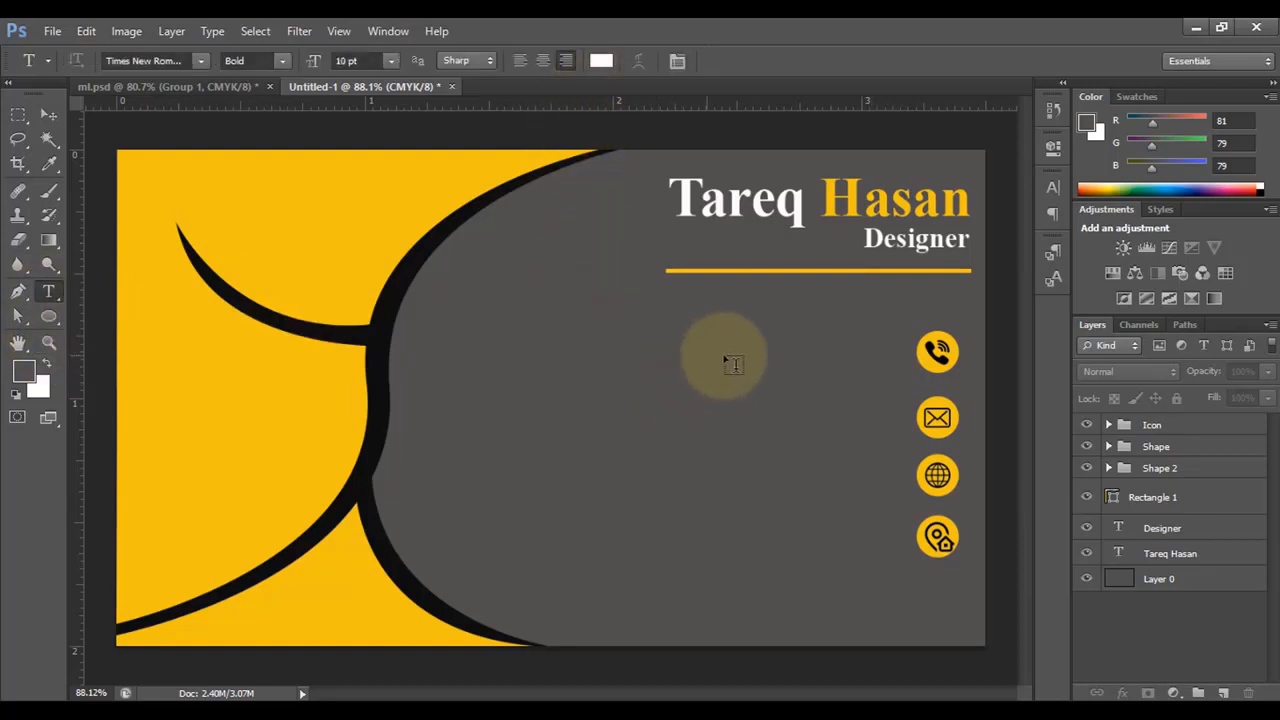
pyautogui.click(876, 355)
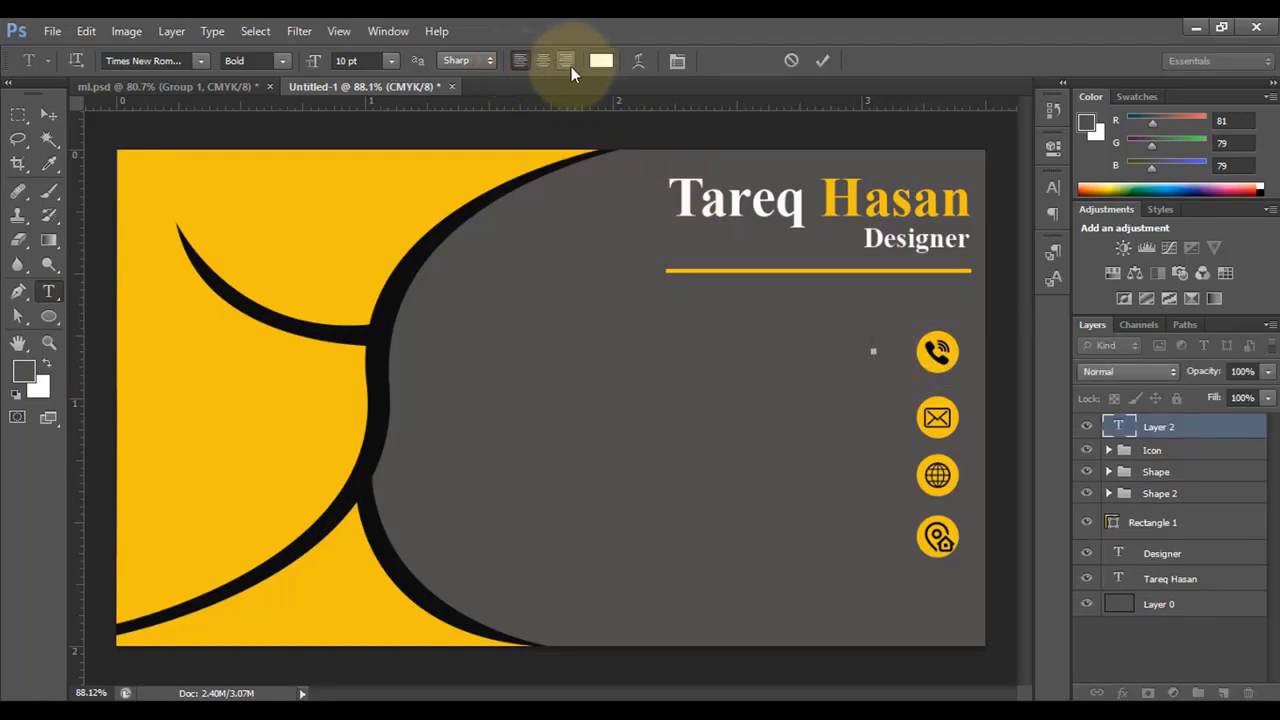
pyautogui.click(562, 62)
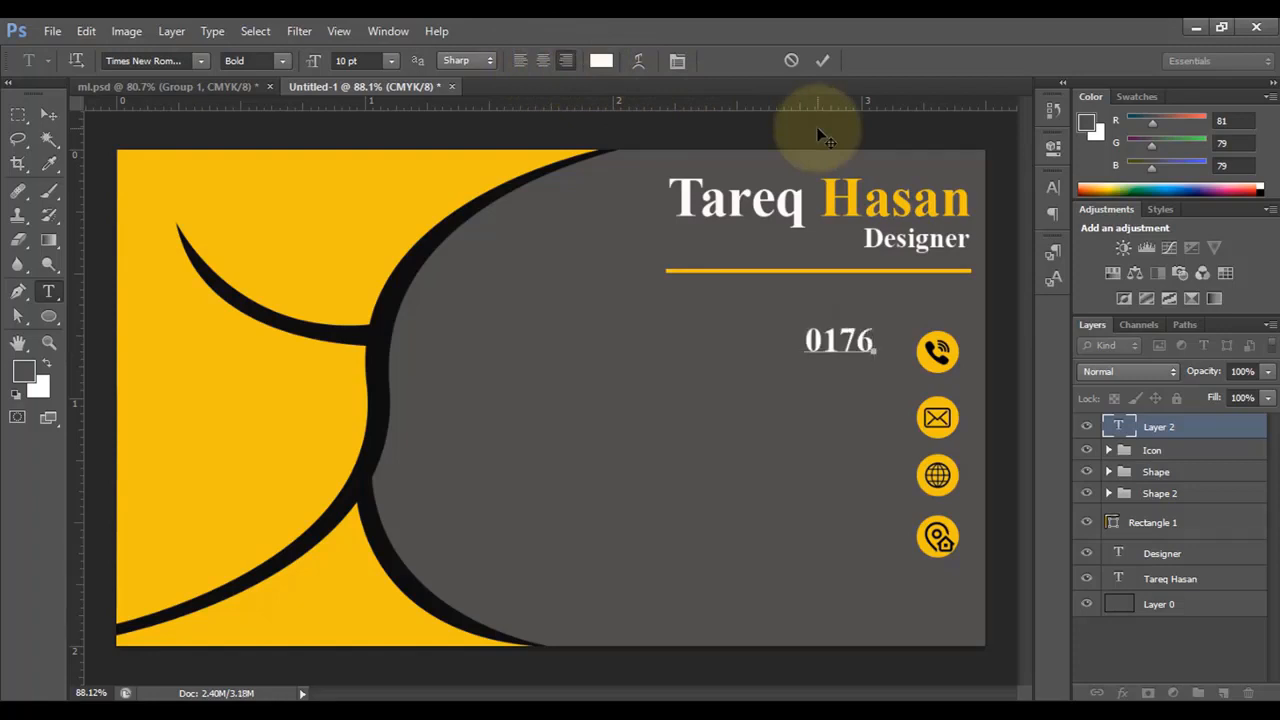
pyautogui.write('7 ')
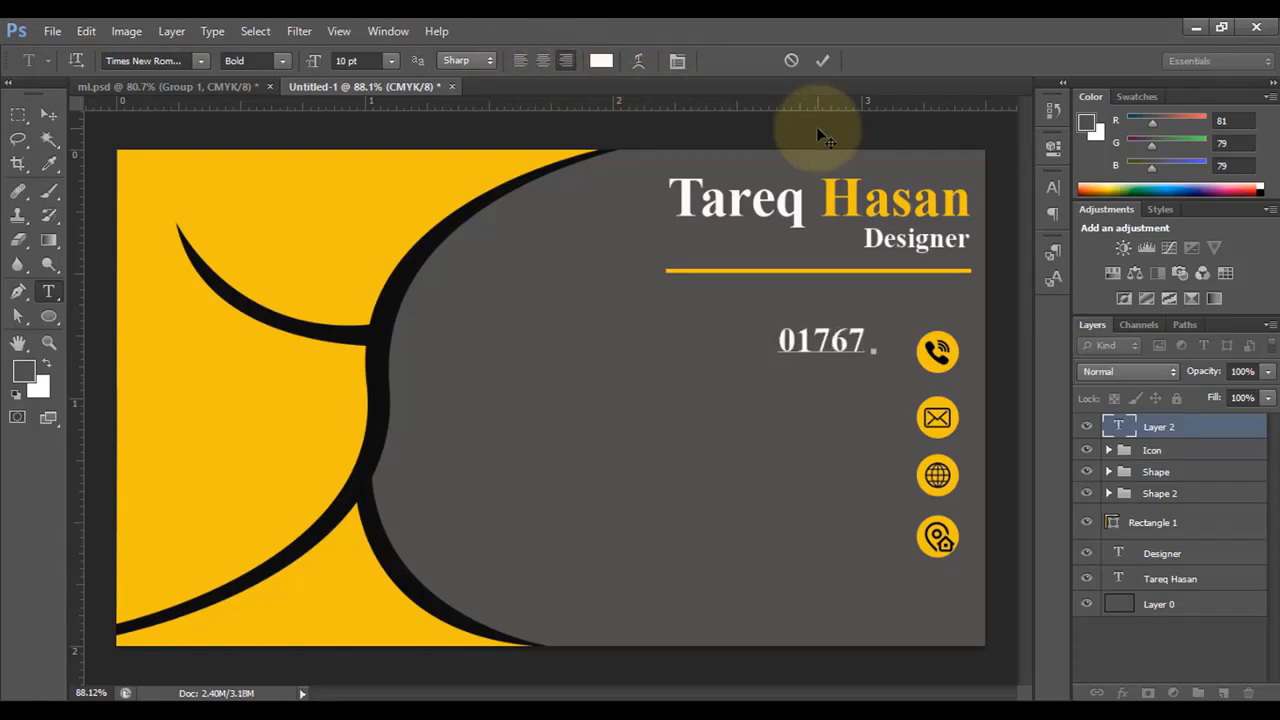
pyautogui.write('xxx xxx')
pyautogui.click(48, 115)
# - Copy the line beside the envelope icon and replace it with the e-mail address
pyautogui.hotkey('ctrl', 't')
pyautogui.moveTo(667, 323); pyautogui.dragTo(706, 330)
pyautogui.press('Return')
pyautogui.click(48, 291)
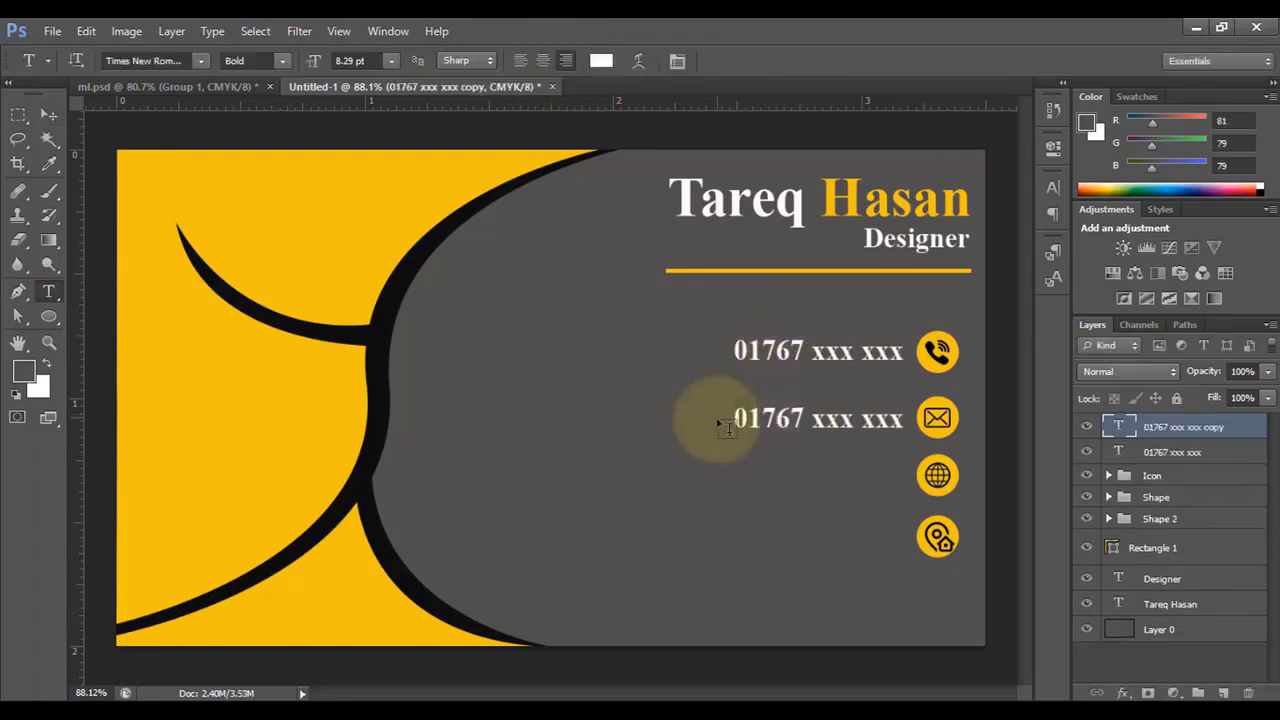
pyautogui.click(48, 115)
# - Fill the remaining copies with the website tareqacademy.com and the postal address
pyautogui.click(48, 291)
pyautogui.write('tareqacademy.com')
pyautogui.click(48, 115)
pyautogui.moveTo(733, 475); pyautogui.dragTo(733, 536)
pyautogui.click(48, 291)
pyautogui.write('Uttara, Dhaka-12122222222222222222222222222222222222')
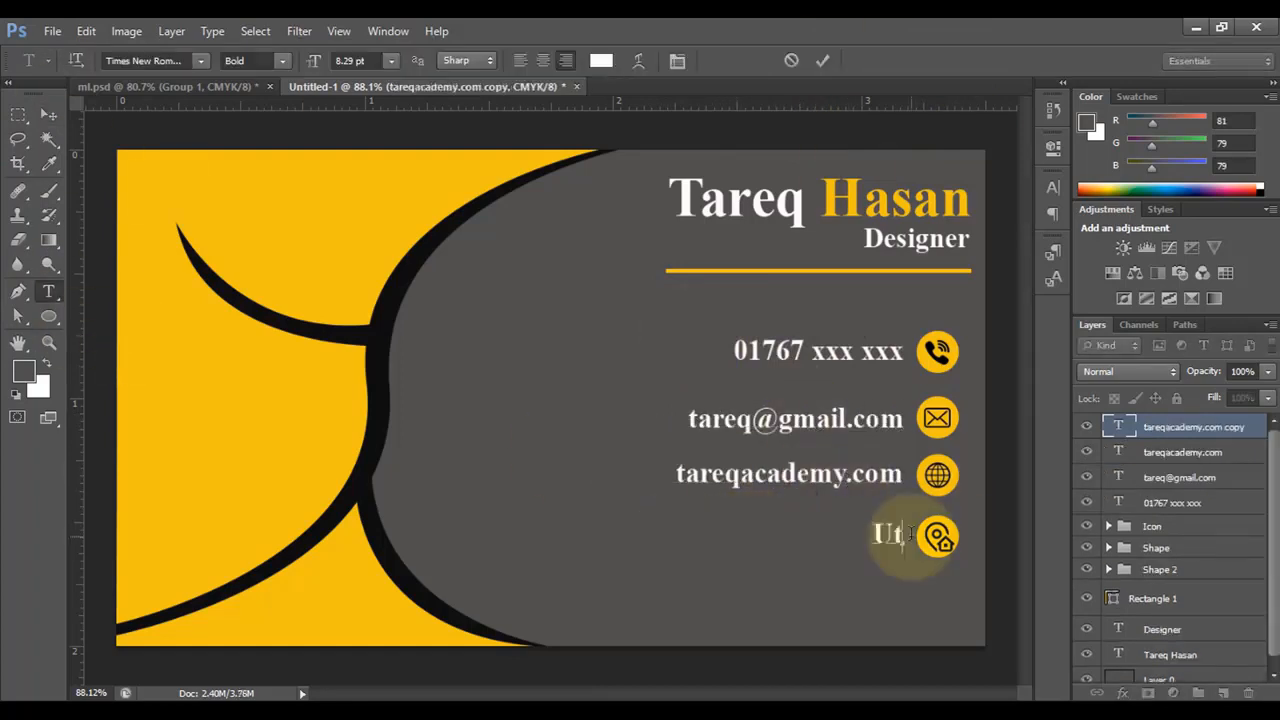
pyautogui.moveTo(437, 537); pyautogui.dragTo(920, 560)
pyautogui.press('BackSpace')
pyautogui.click(886, 466)
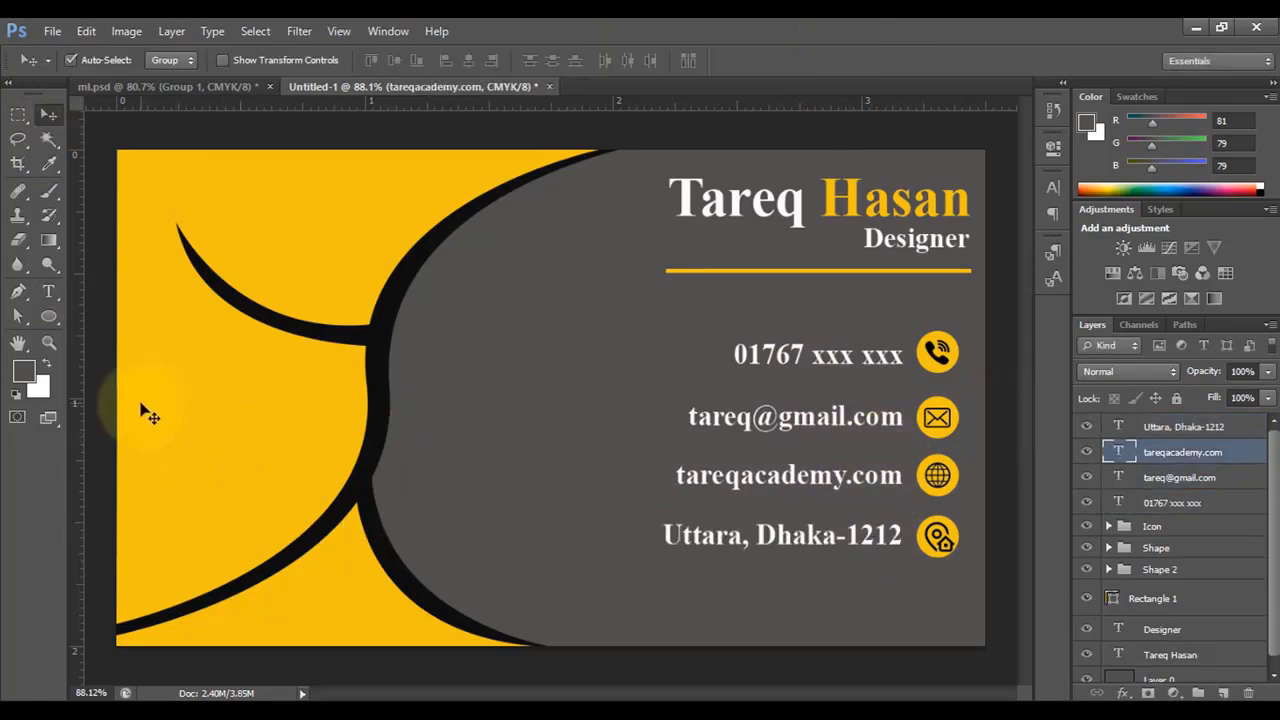
# - Draw a dark grey circle with the Ellipse Tool and position it on the yellow left side
pyautogui.click(48, 316)
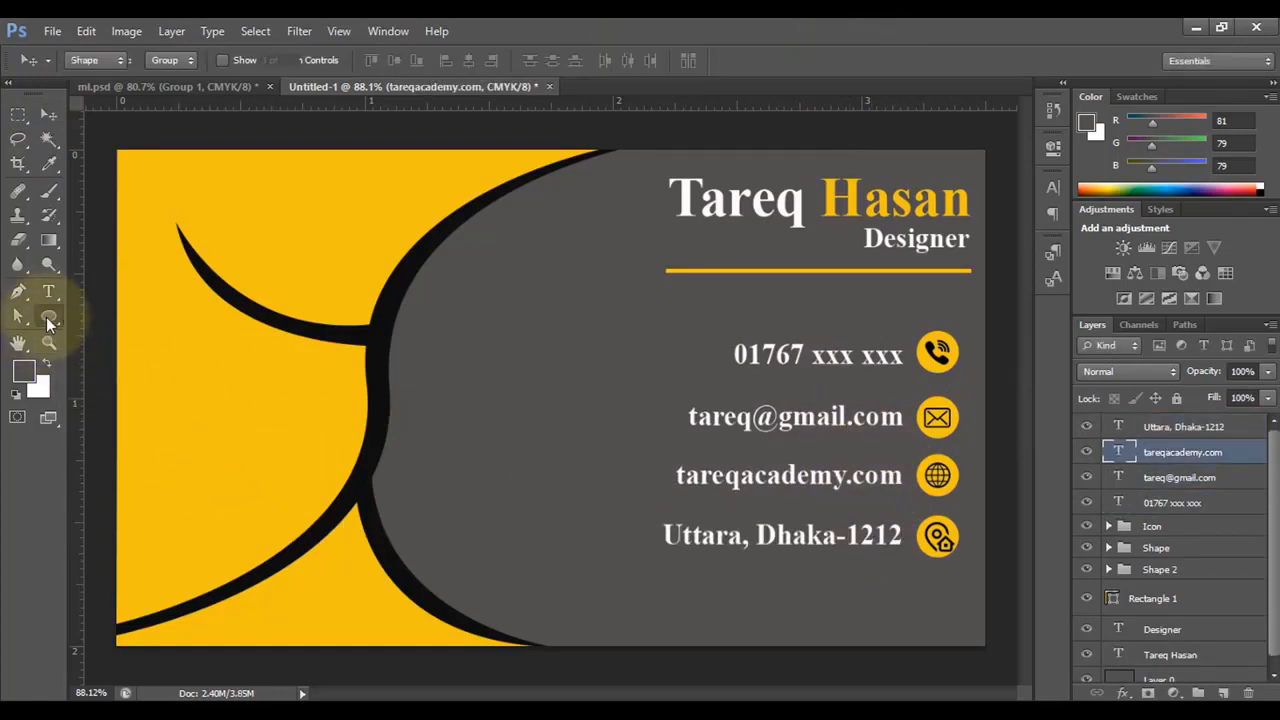
pyautogui.rightClick(48, 316)
pyautogui.click(130, 350)
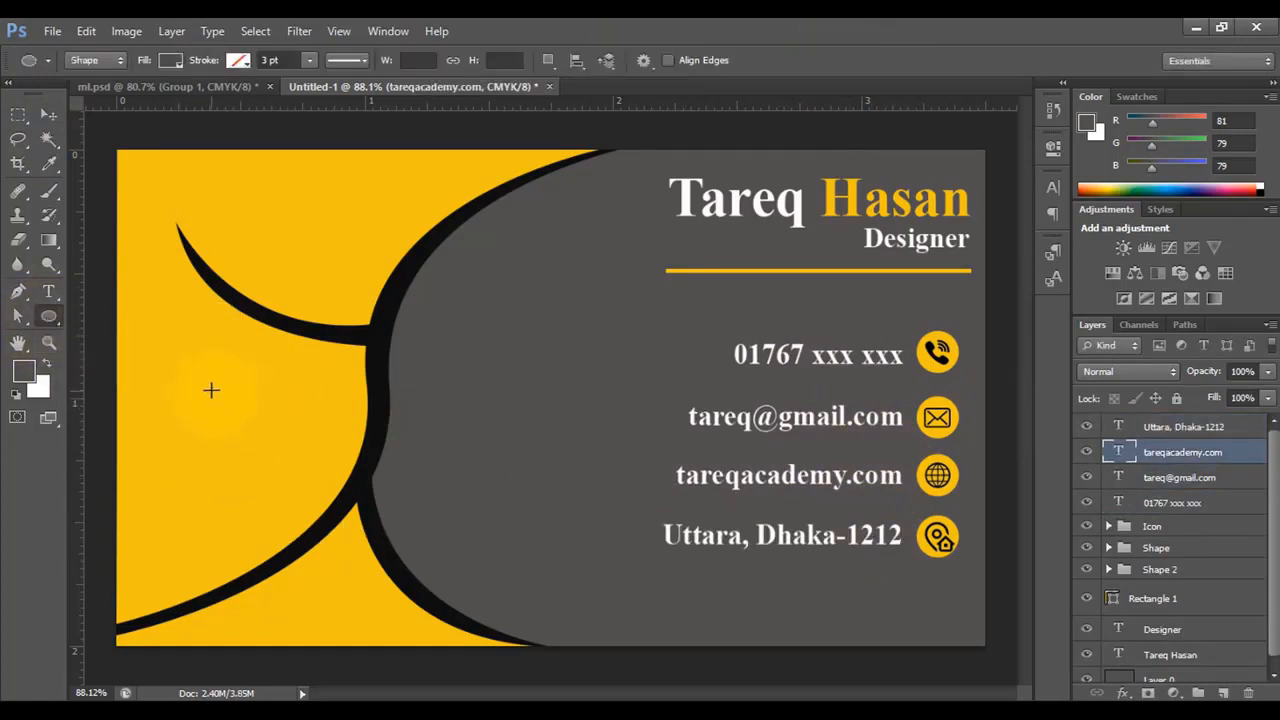
pyautogui.moveTo(195, 381); pyautogui.dragTo(311, 503)
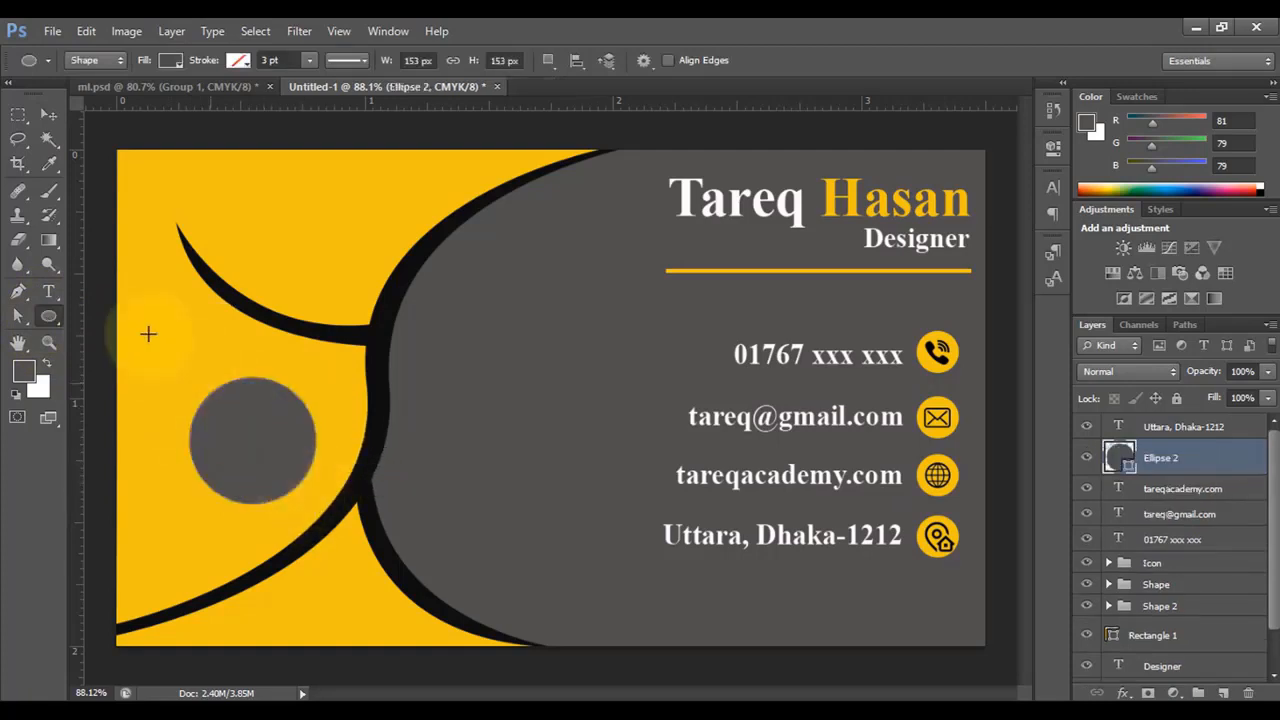
pyautogui.click(44, 118)
pyautogui.moveTo(243, 434); pyautogui.dragTo(262, 449)
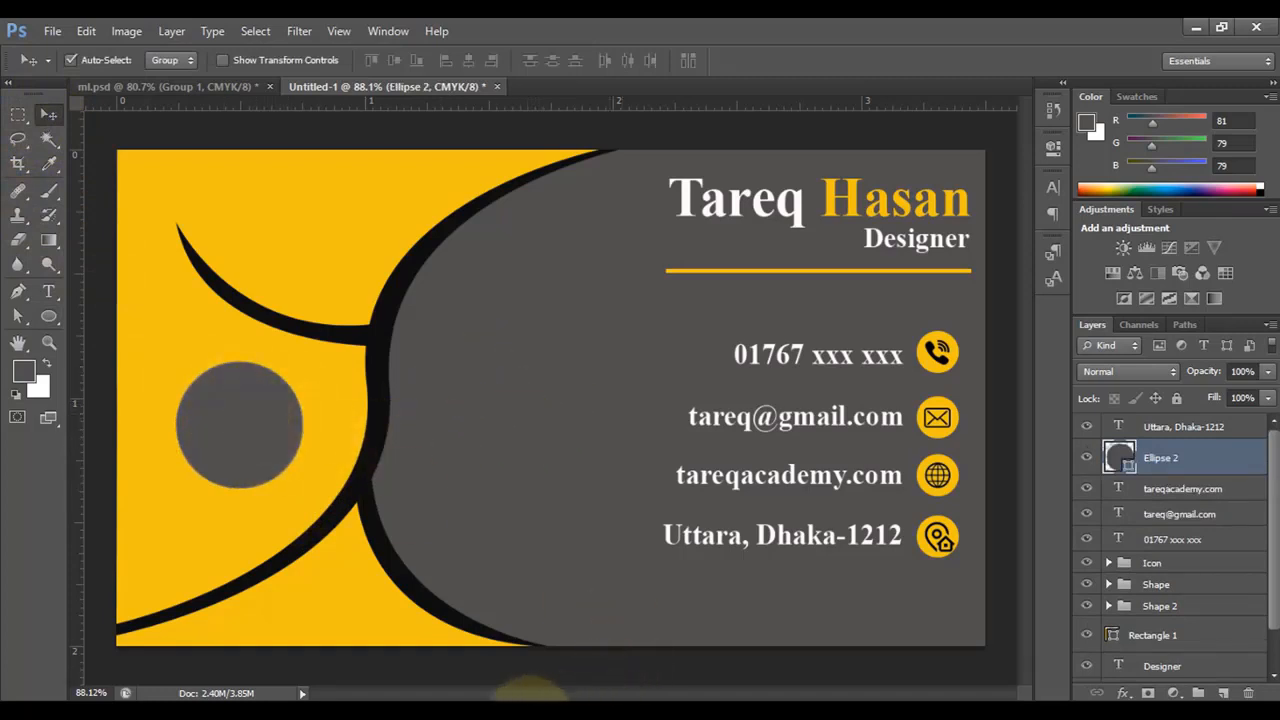
# - Pick the brand-01 logo image from the icon folder for placing on the card
pyautogui.click(530, 690)
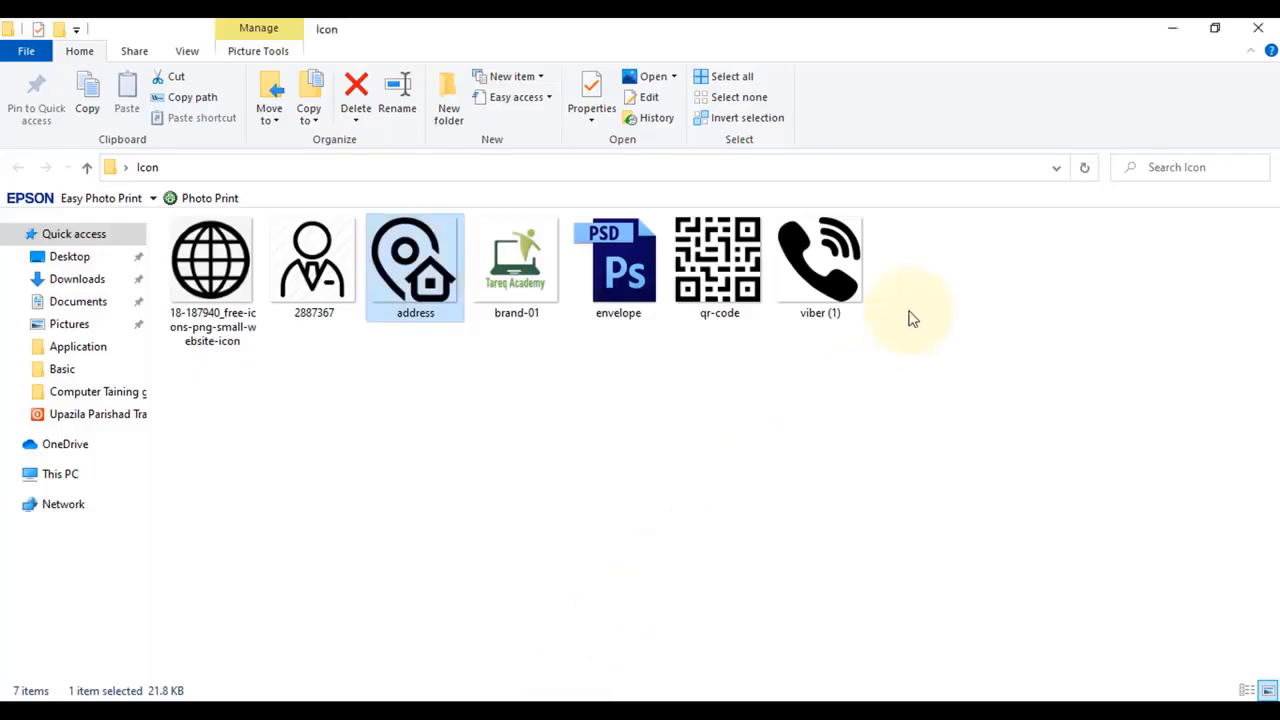
pyautogui.click(517, 265)
pyautogui.click(765, 695)
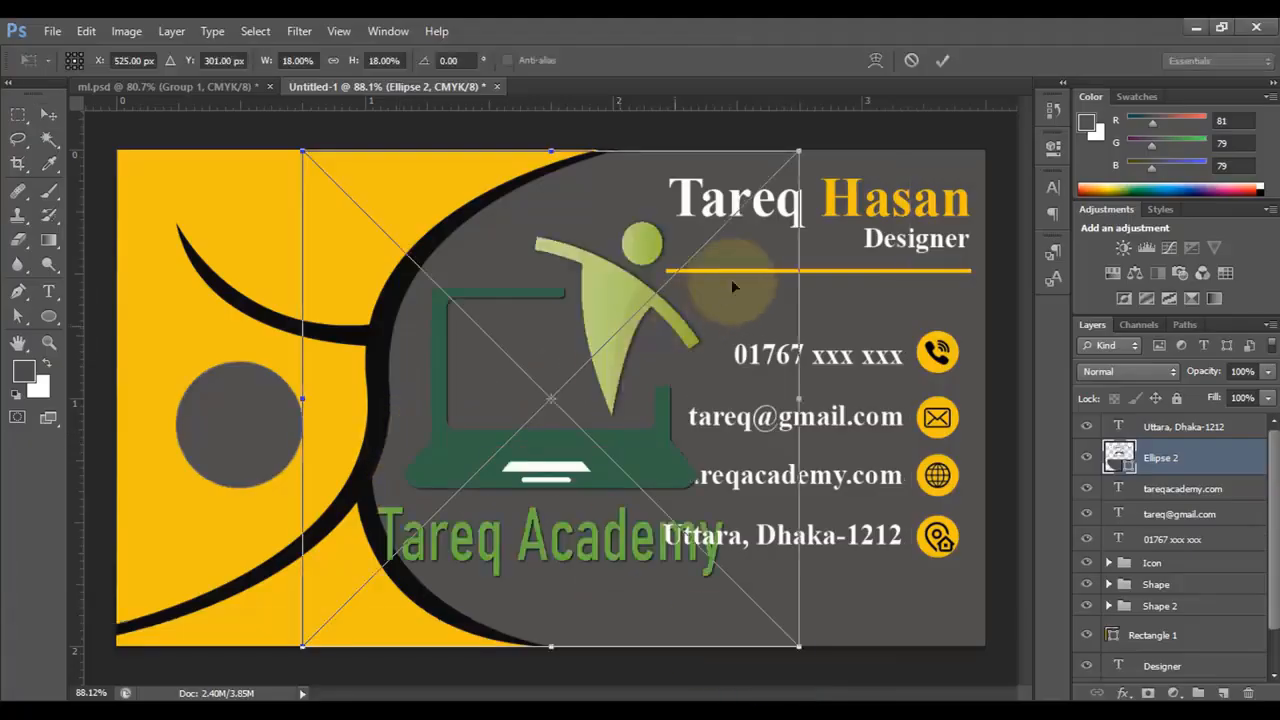
# - Shrink the brand-01 logo to 3.96% and set it inside the grey circle
pyautogui.moveTo(797, 151); pyautogui.dragTo(605, 344)
pyautogui.moveTo(555, 425); pyautogui.dragTo(244, 438)
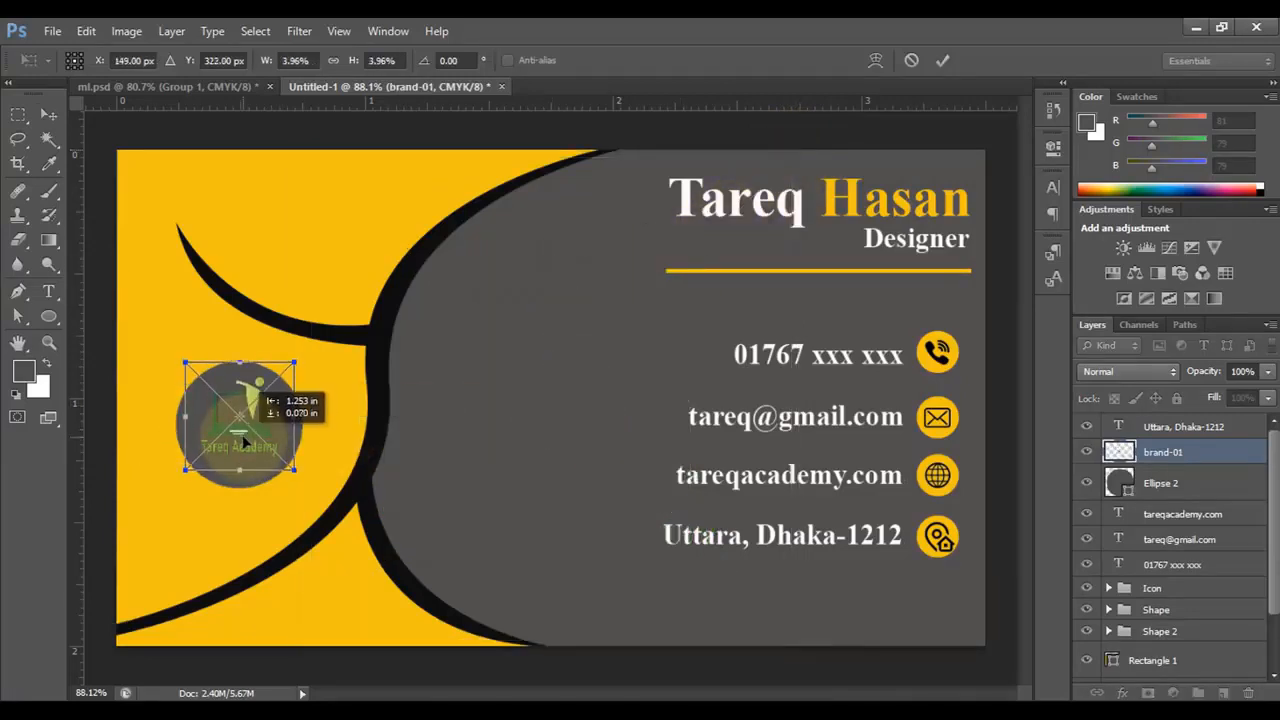
pyautogui.click(944, 60)
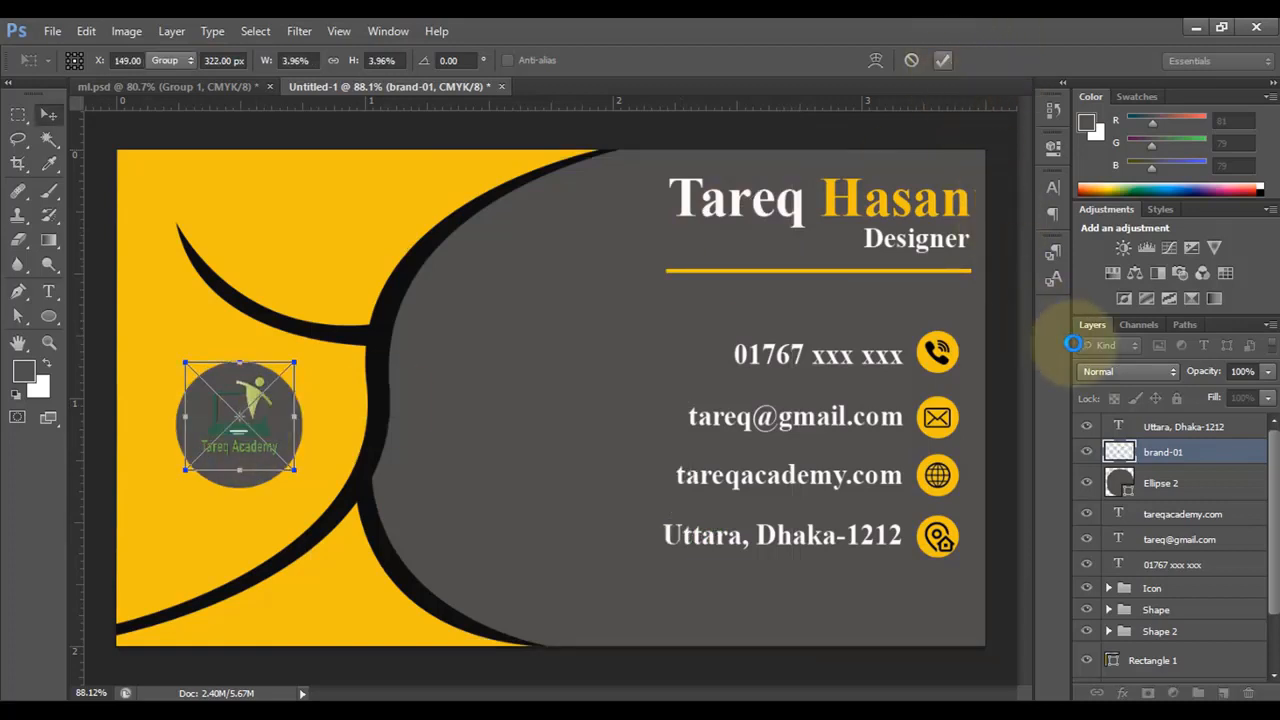
# - Fill the brand-01 smart object's logo pixels with white, save brand-01.png, and close it
pyautogui.doubleClick(1120, 453)
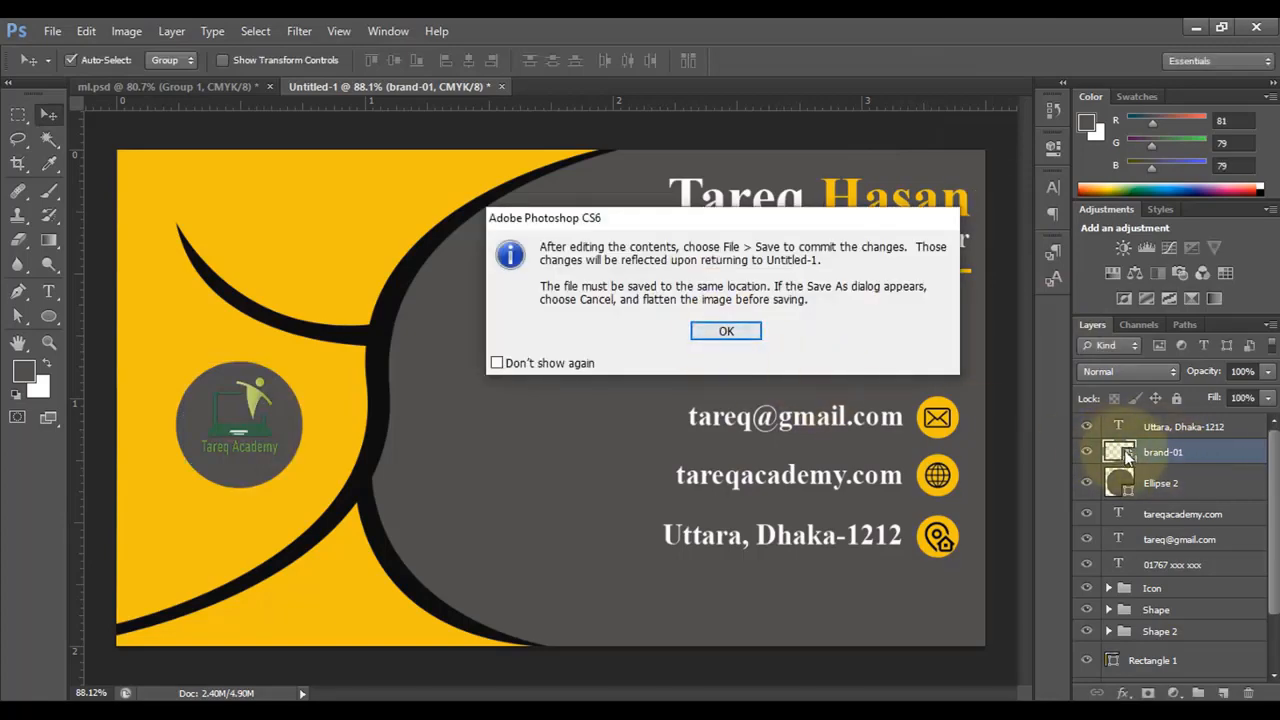
pyautogui.click(727, 331)
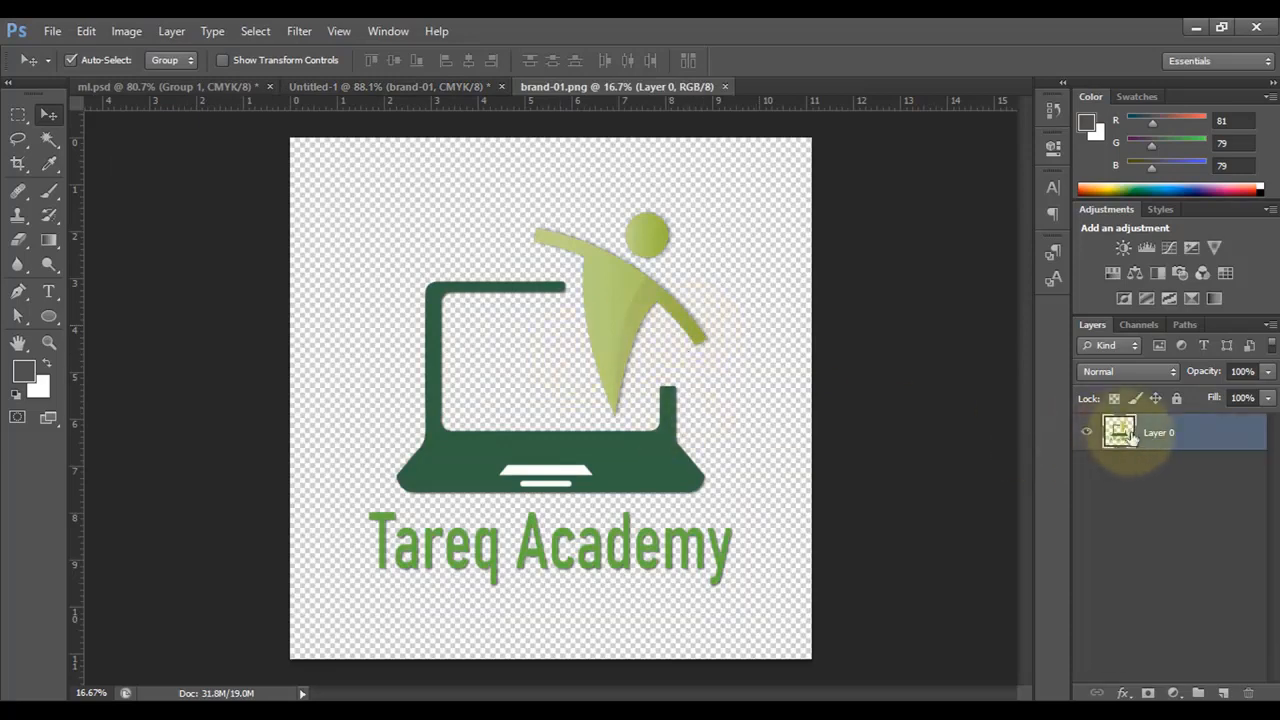
pyautogui.keyDown('ctrl'); pyautogui.click(1120, 438); pyautogui.keyUp('ctrl')
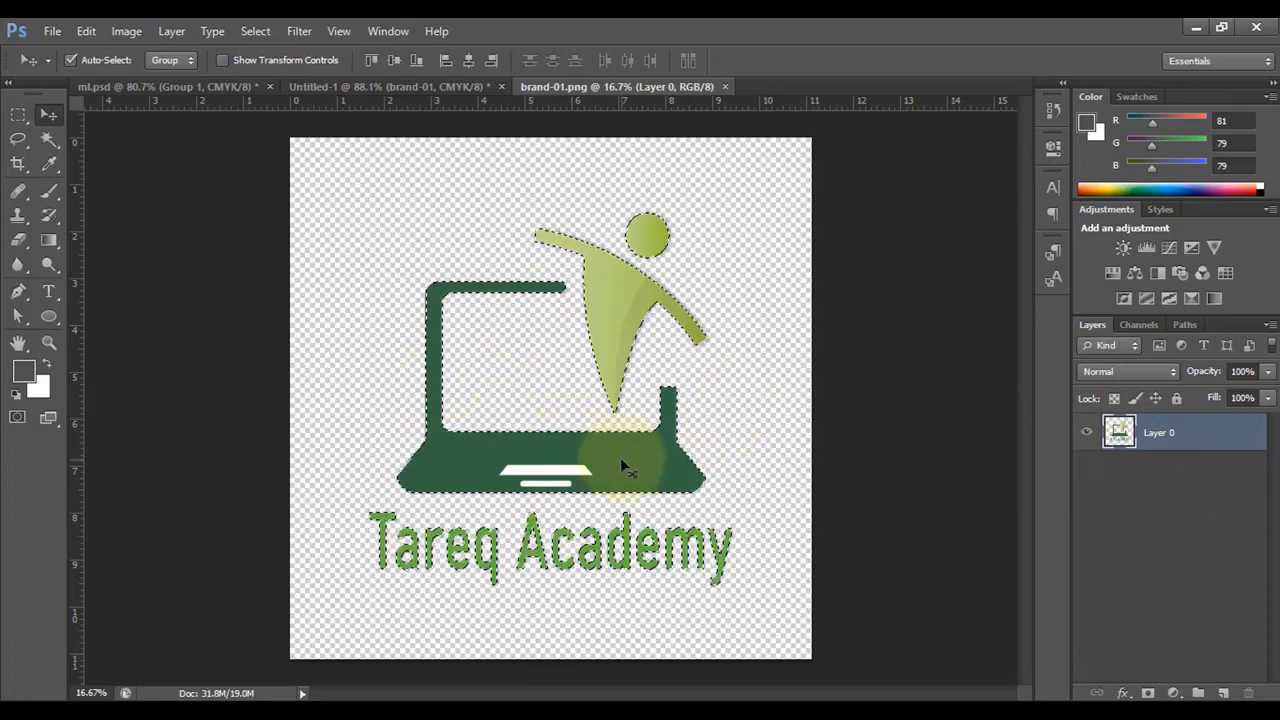
pyautogui.hotkey('ctrl', 'BackSpace')
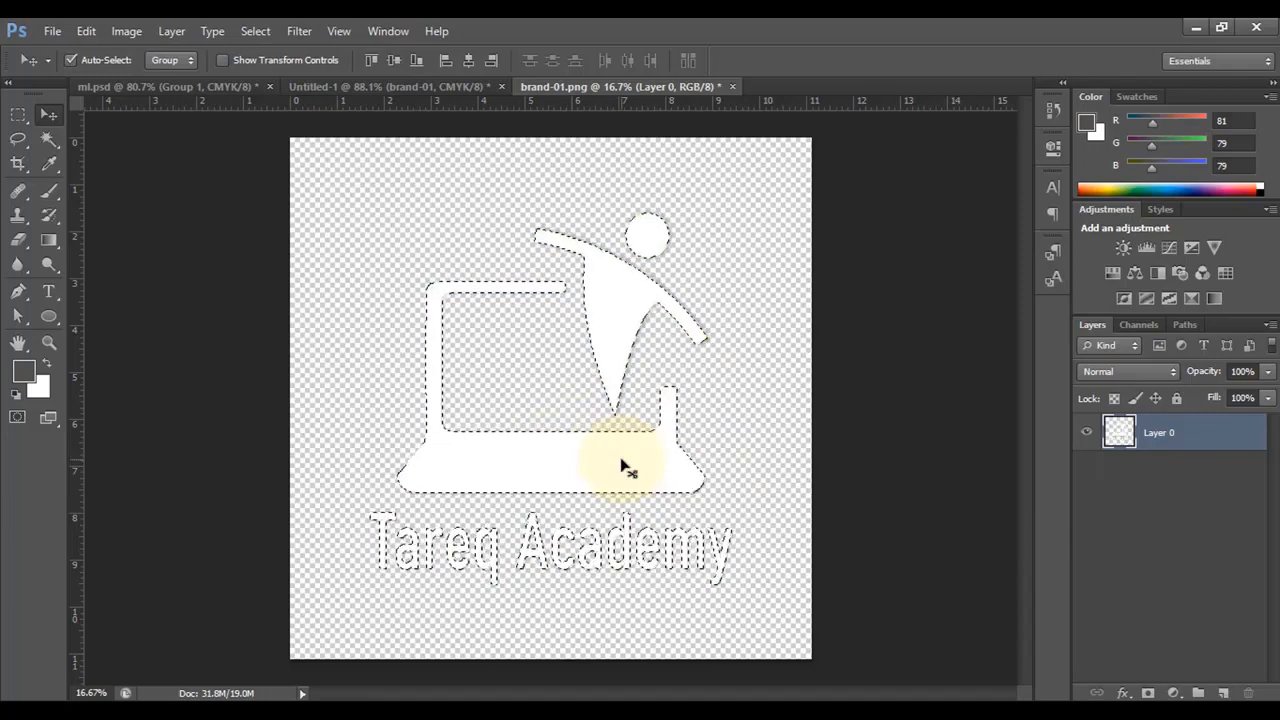
pyautogui.hotkey('ctrl', 'd')
pyautogui.hotkey('ctrl', 's')
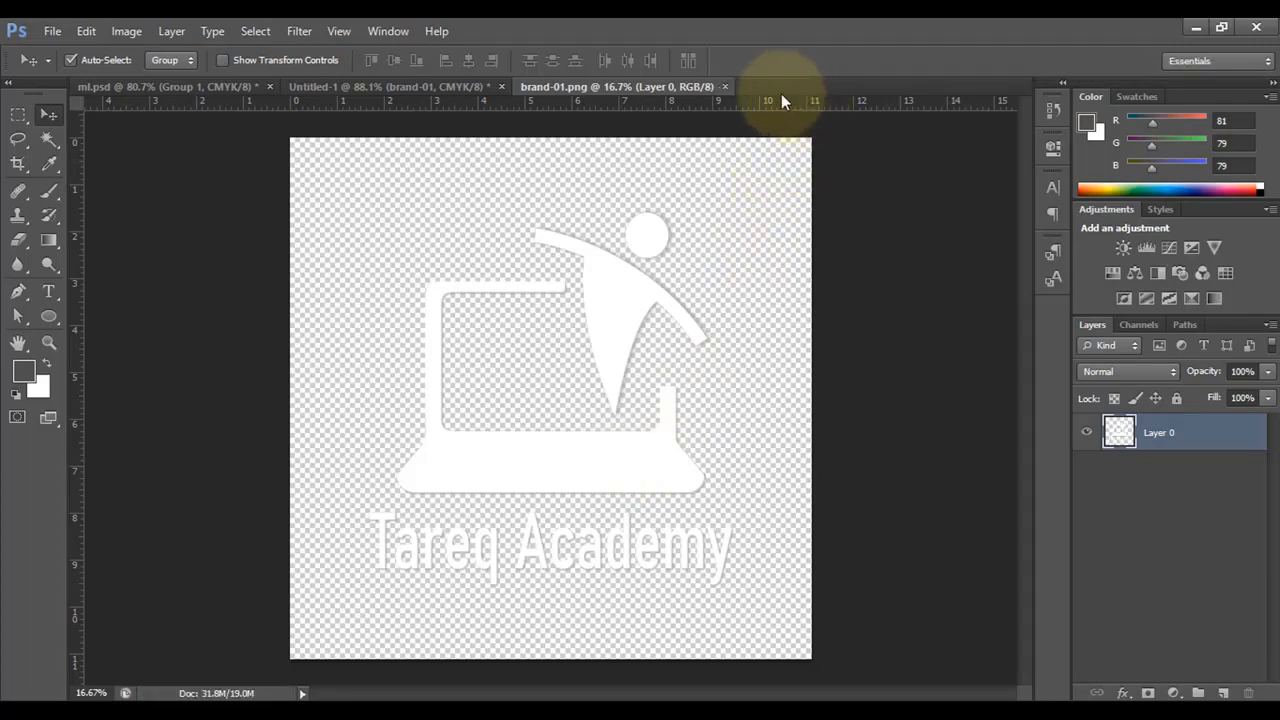
pyautogui.click(725, 86)
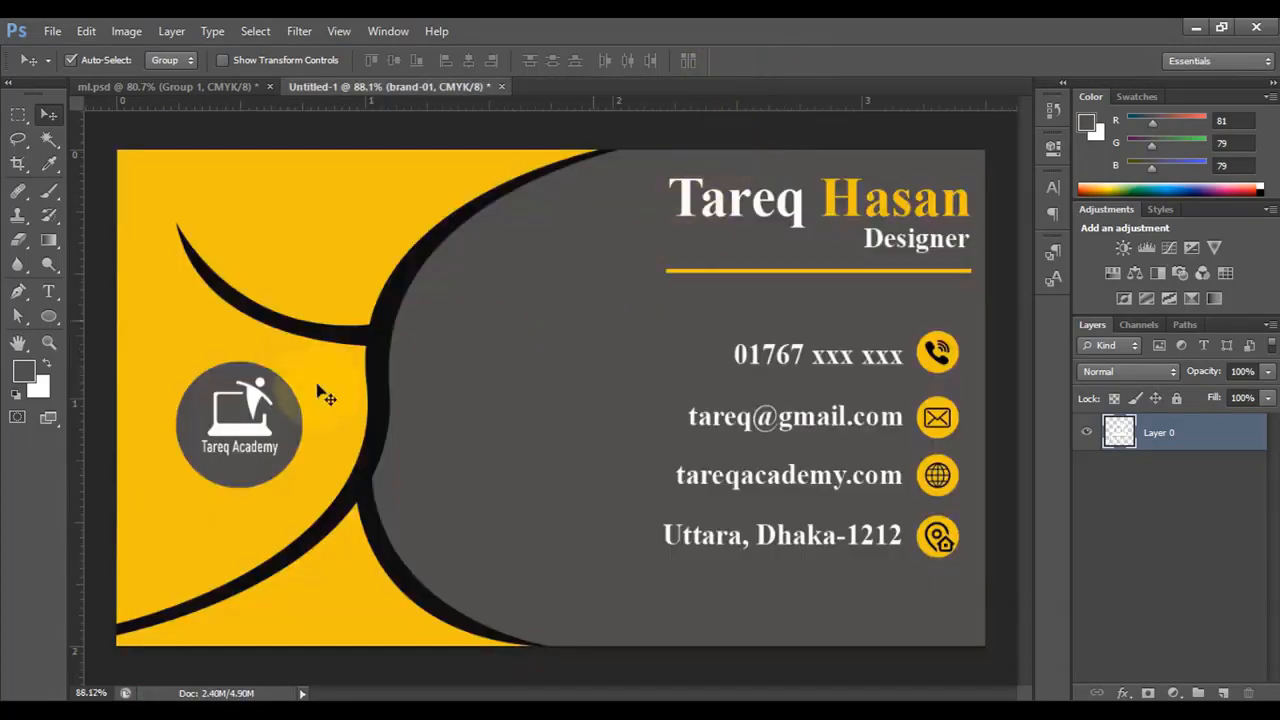
pyautogui.scroll(-1, 355, 409)
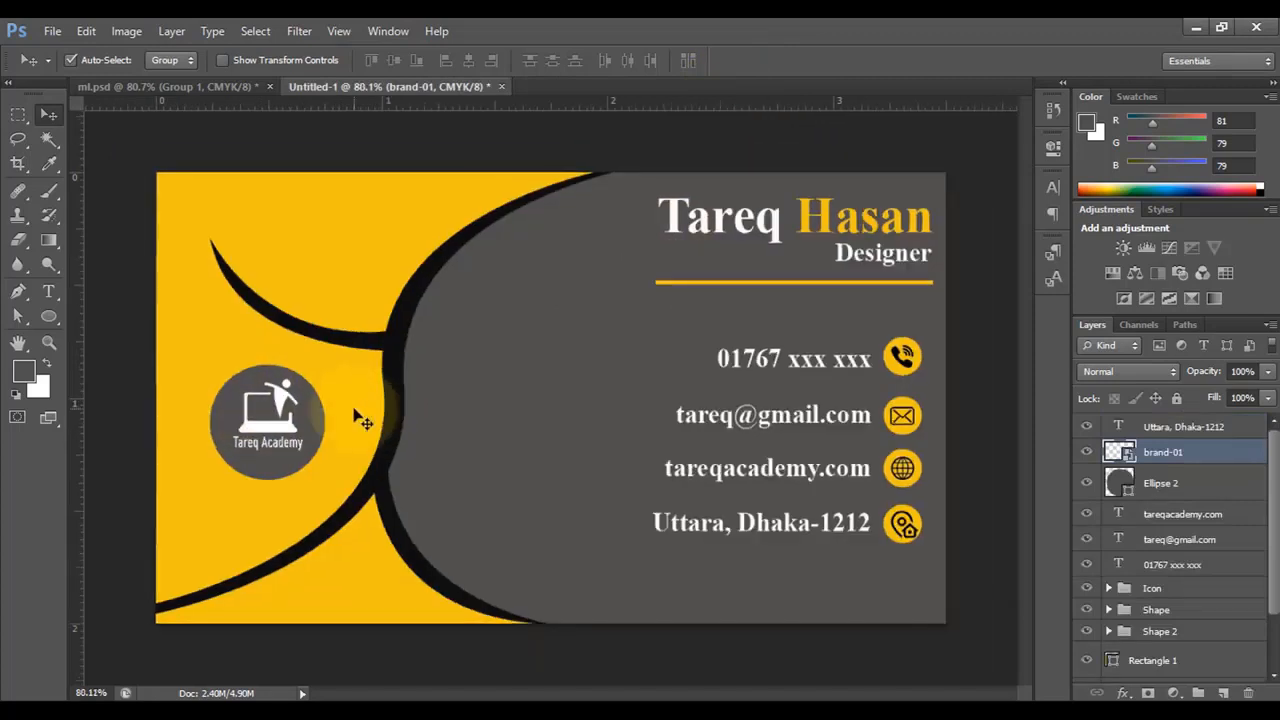